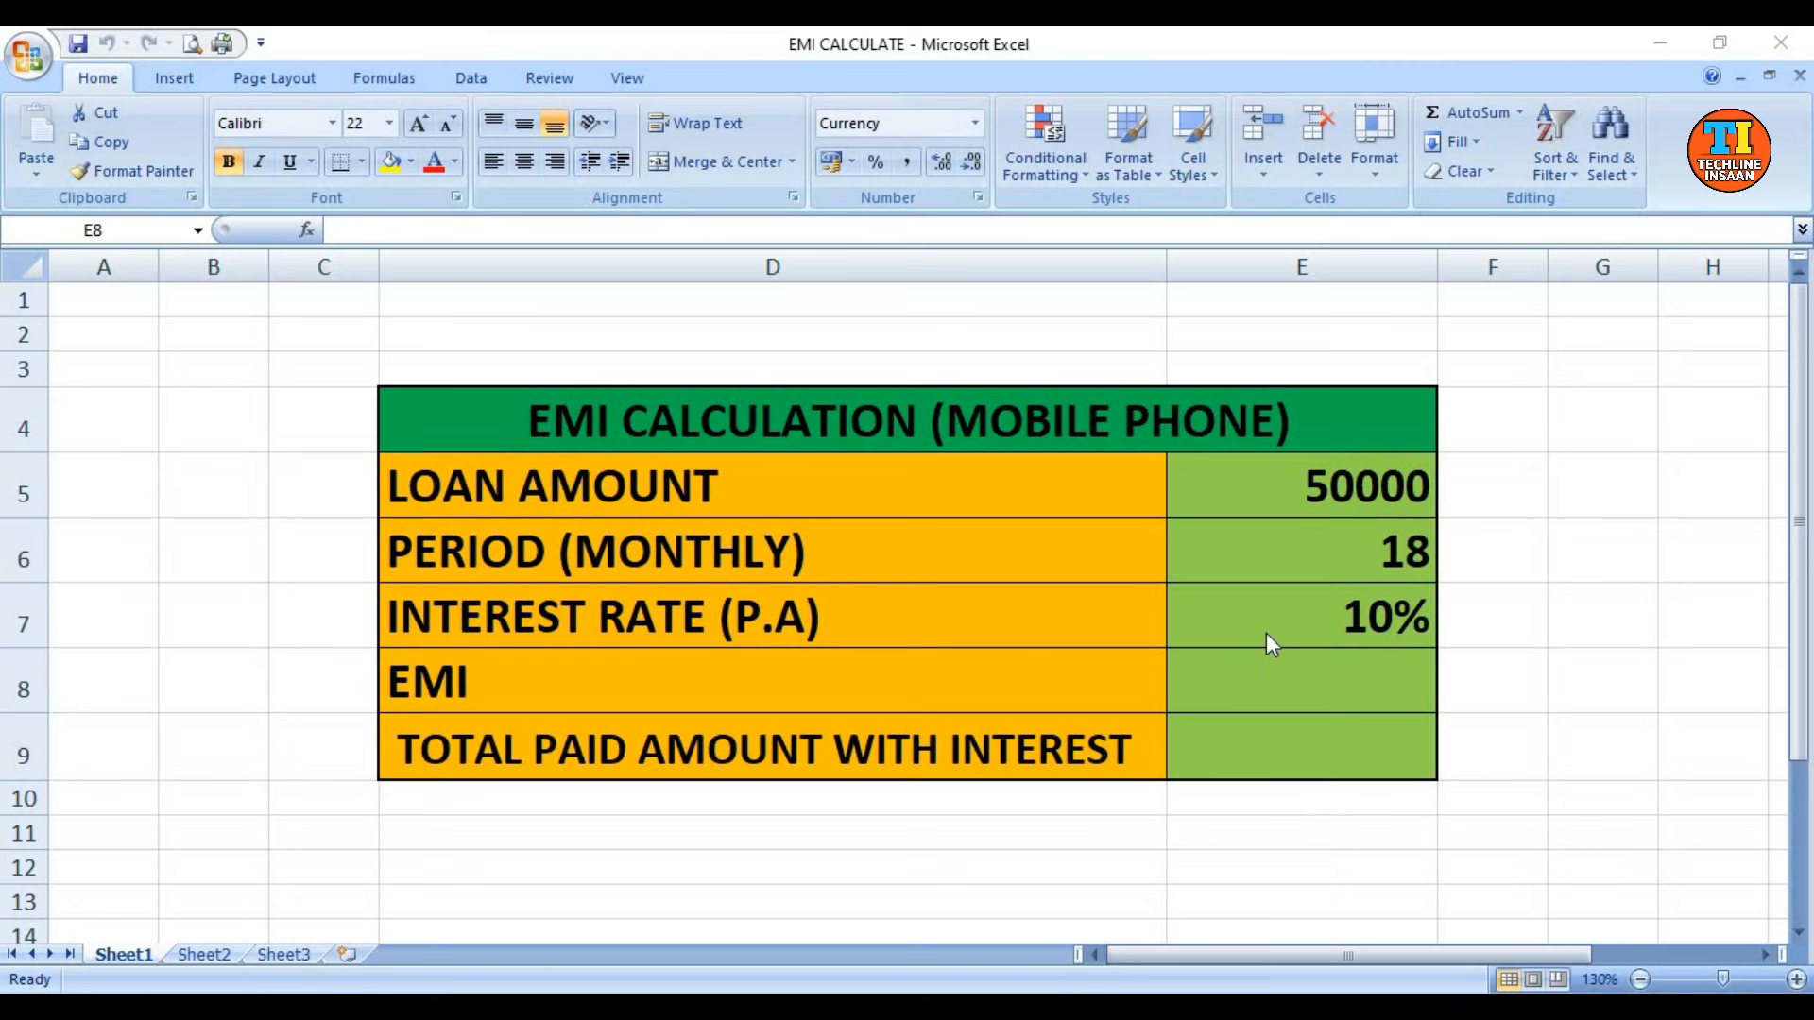
- Begin a PMT formula in EMI cell E8 with the monthly rate E7/12 and the number of periods E6
left_click(1268, 686)
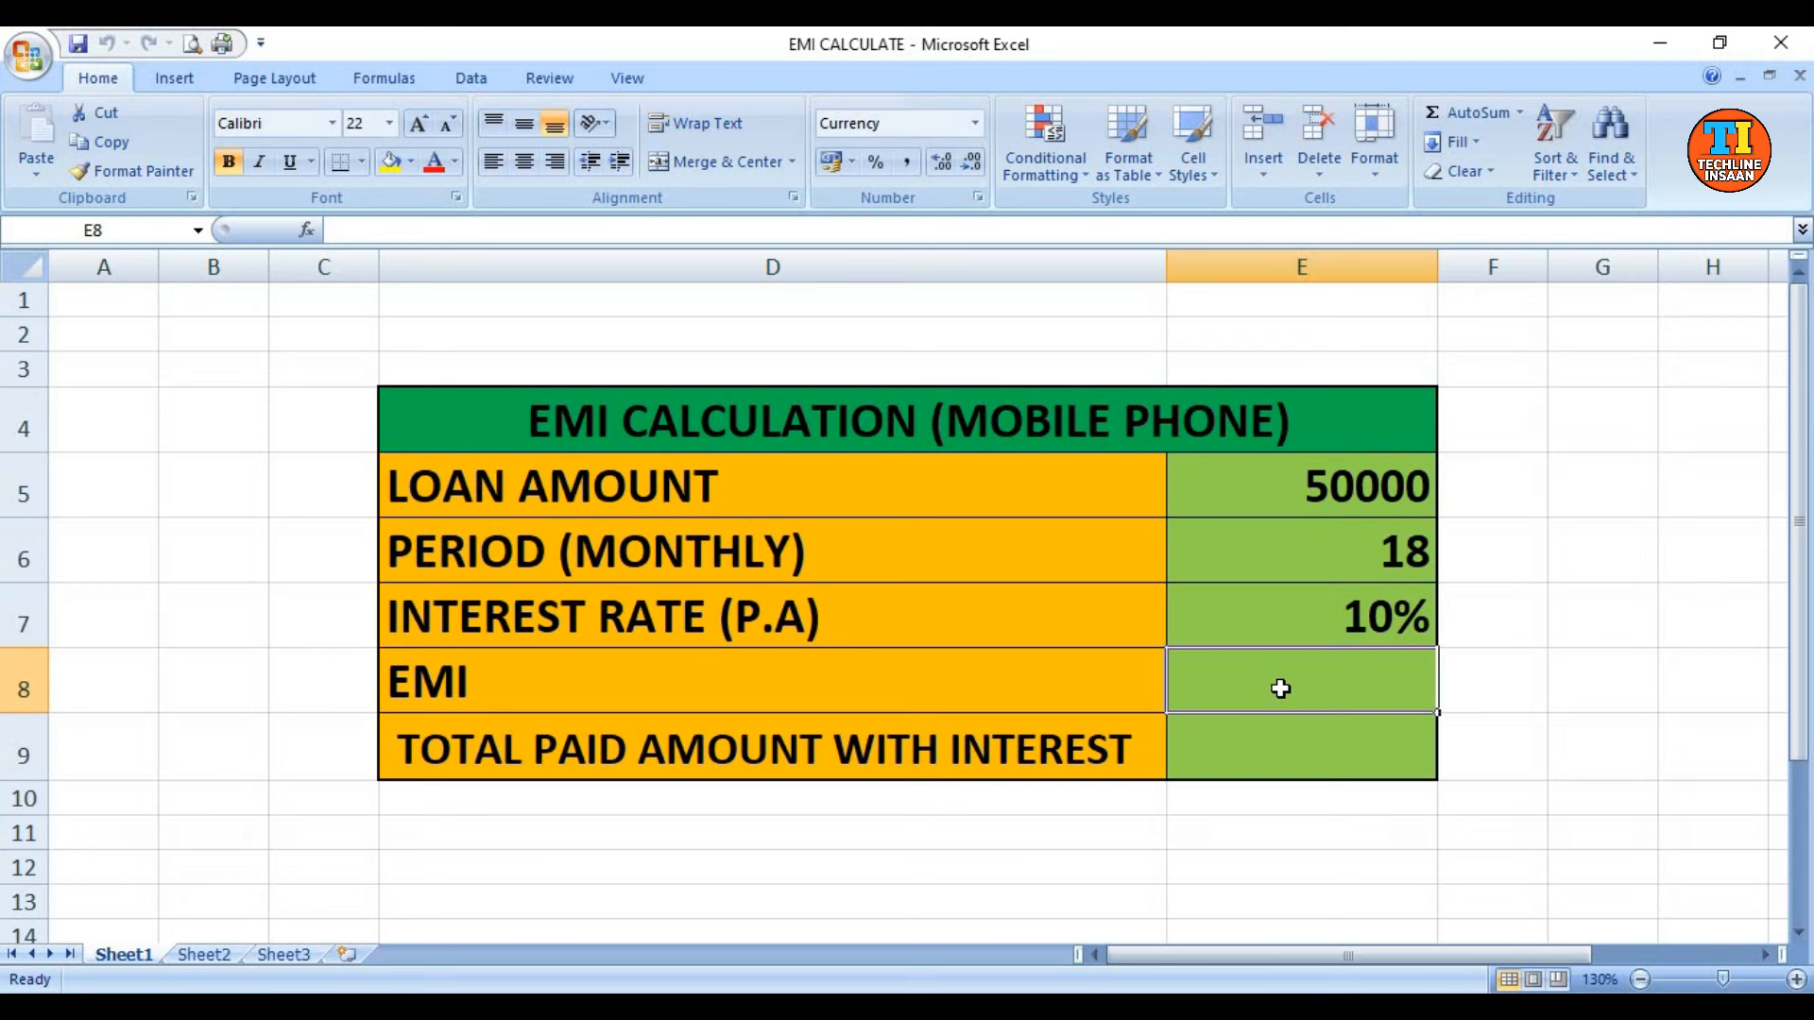
type("=")
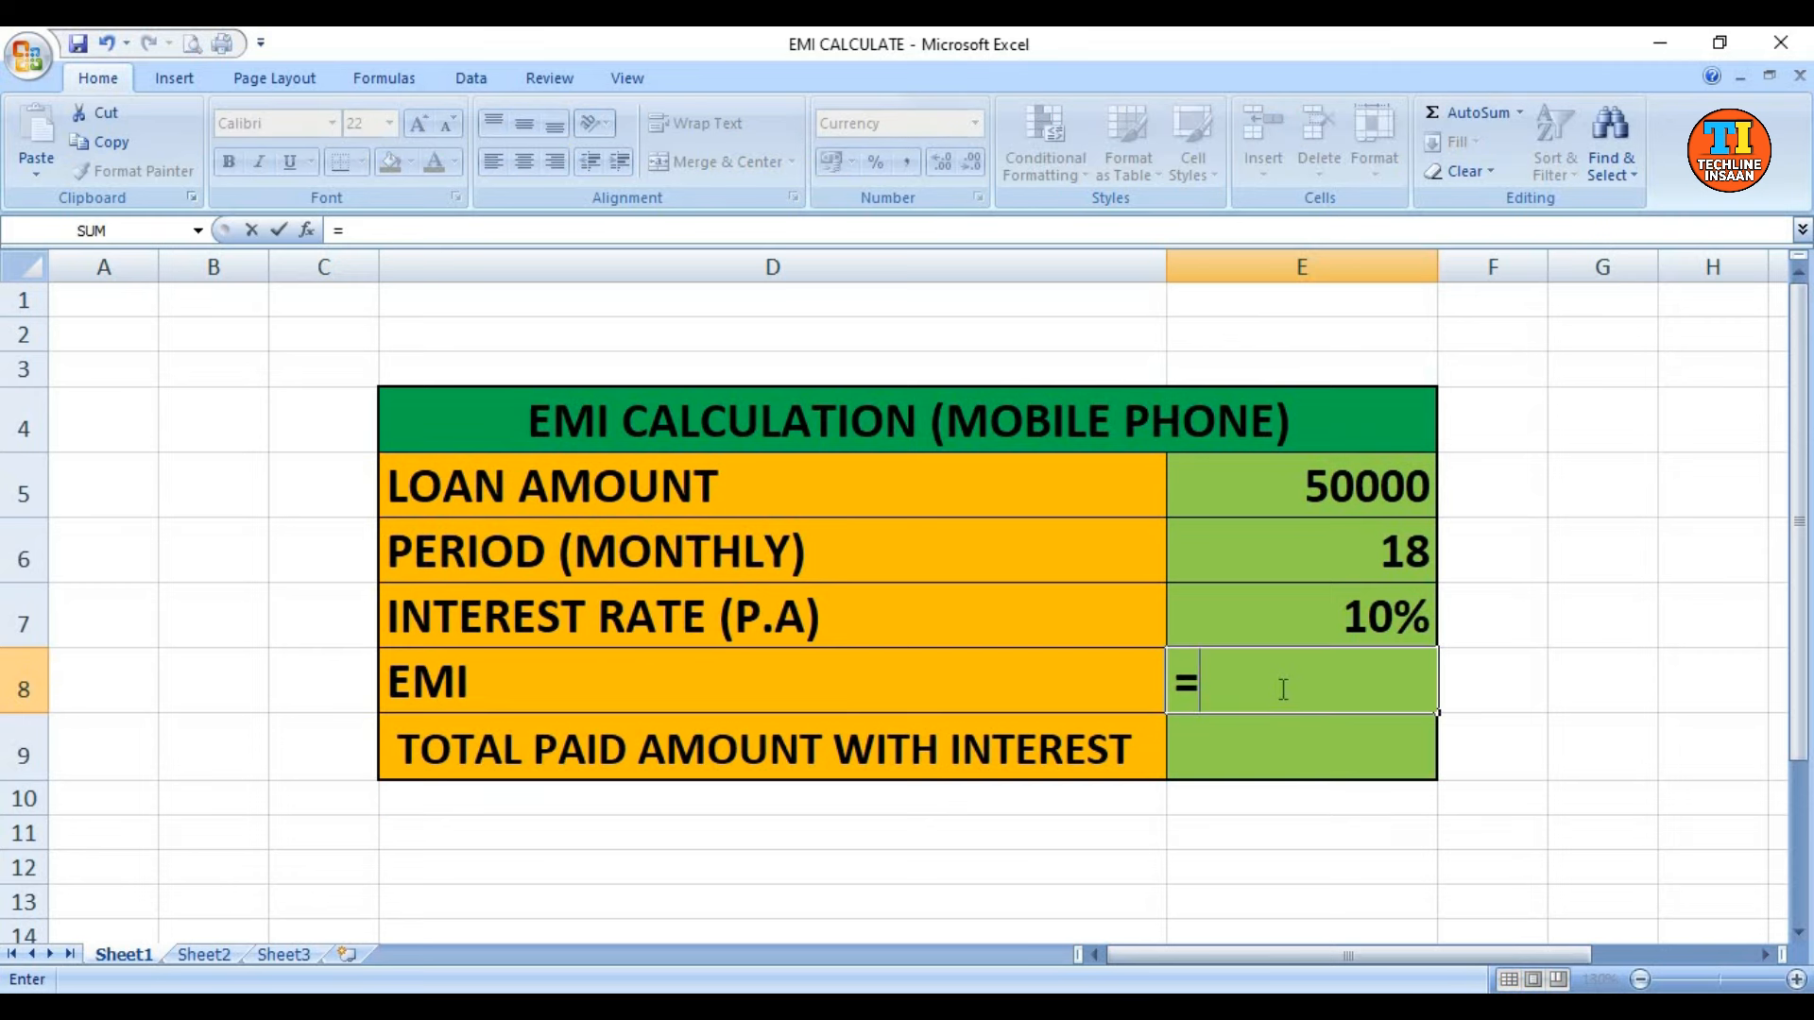
type("PMT")
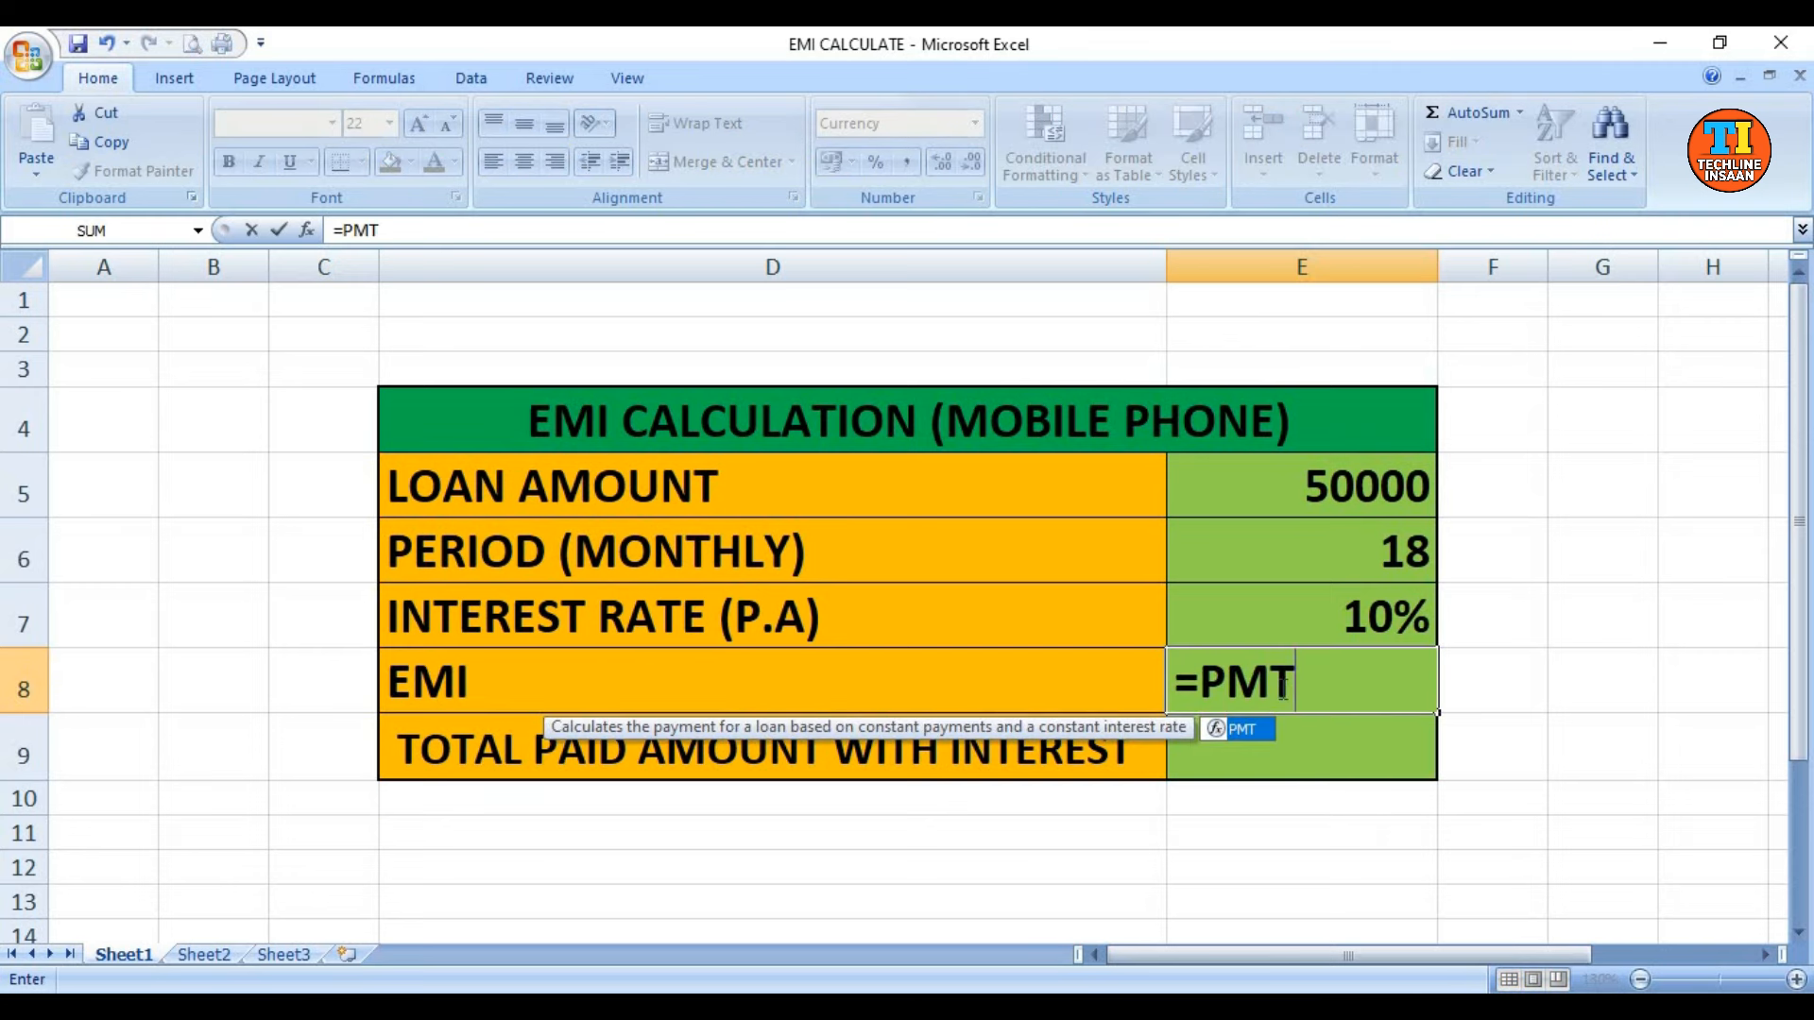
type("(")
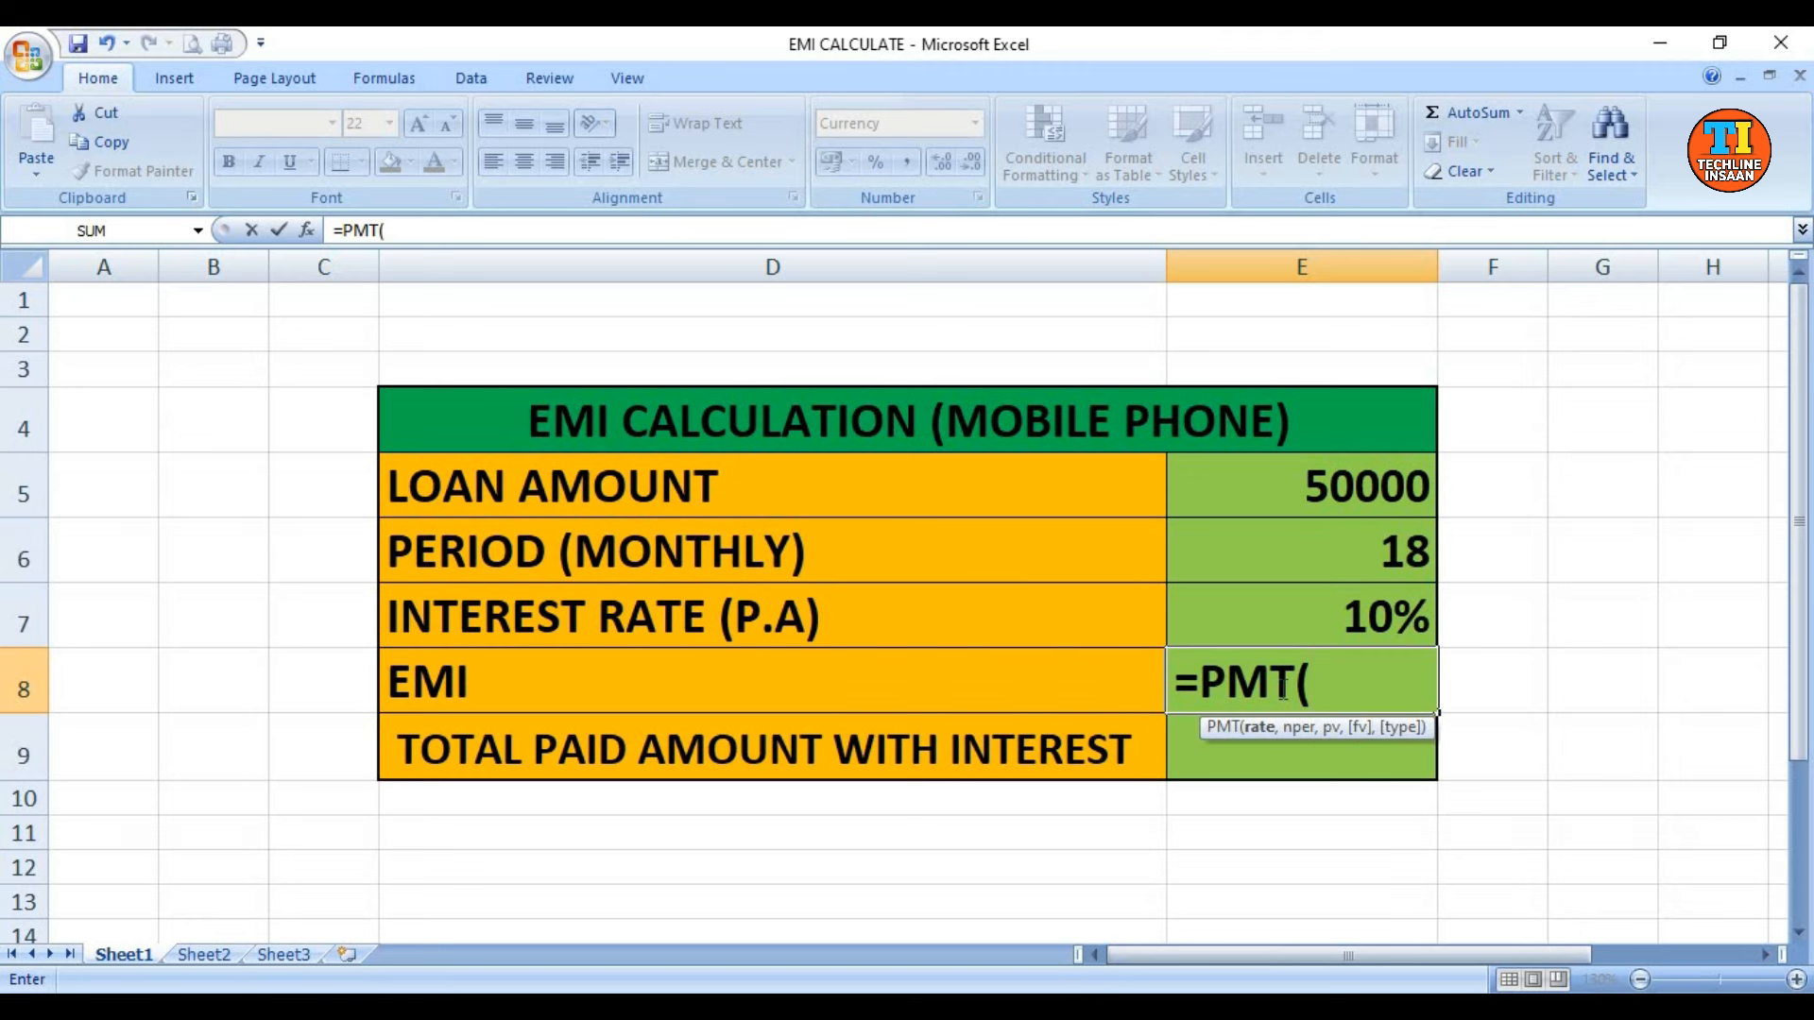
left_click(1240, 612)
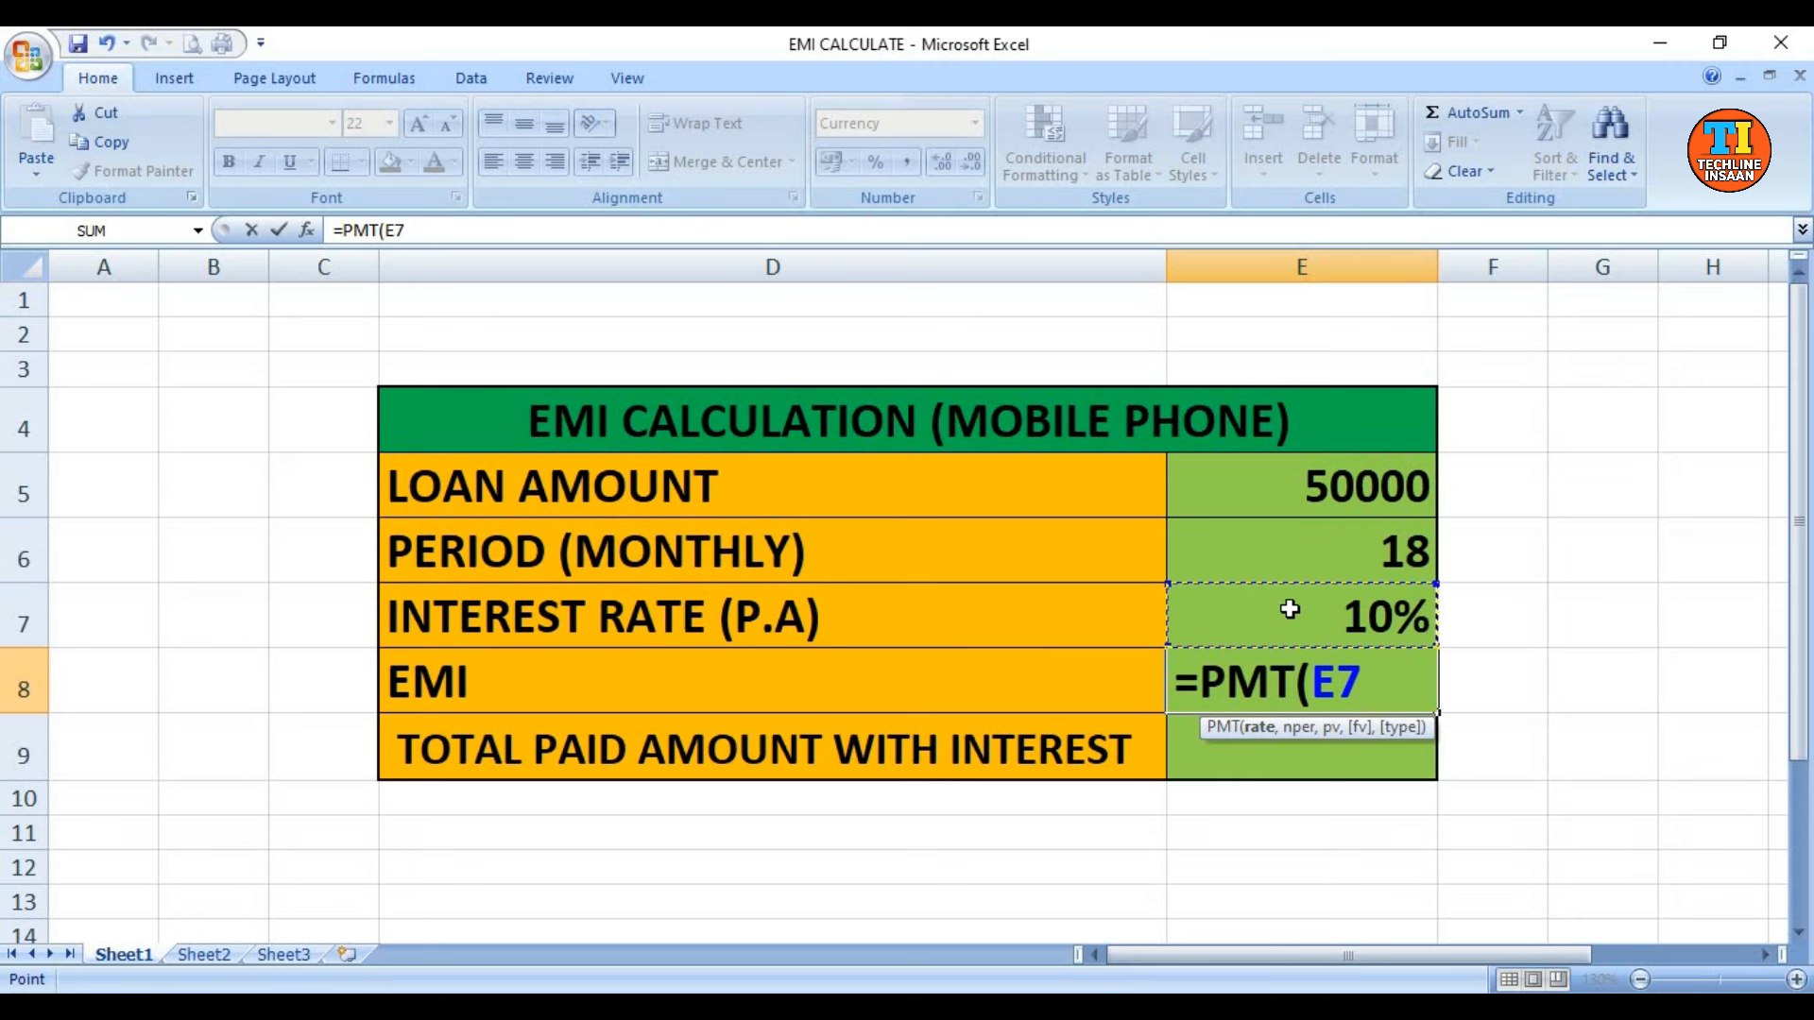
type("/12")
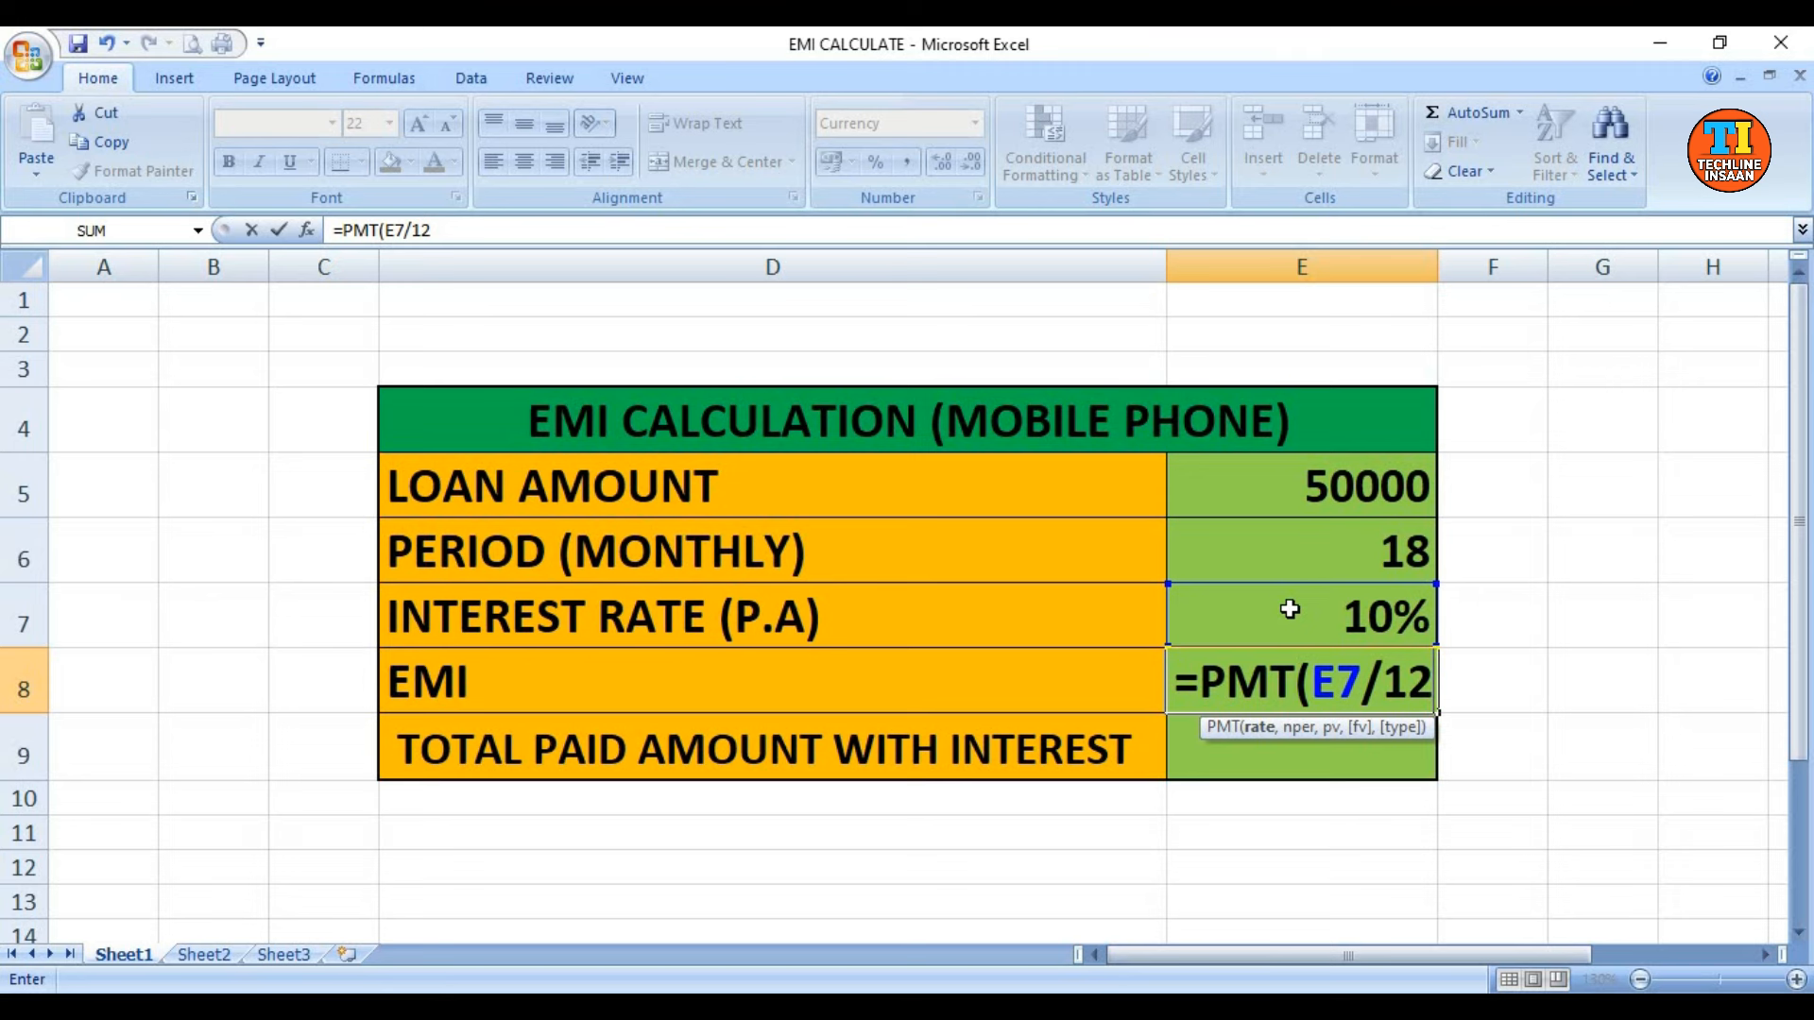
type(",")
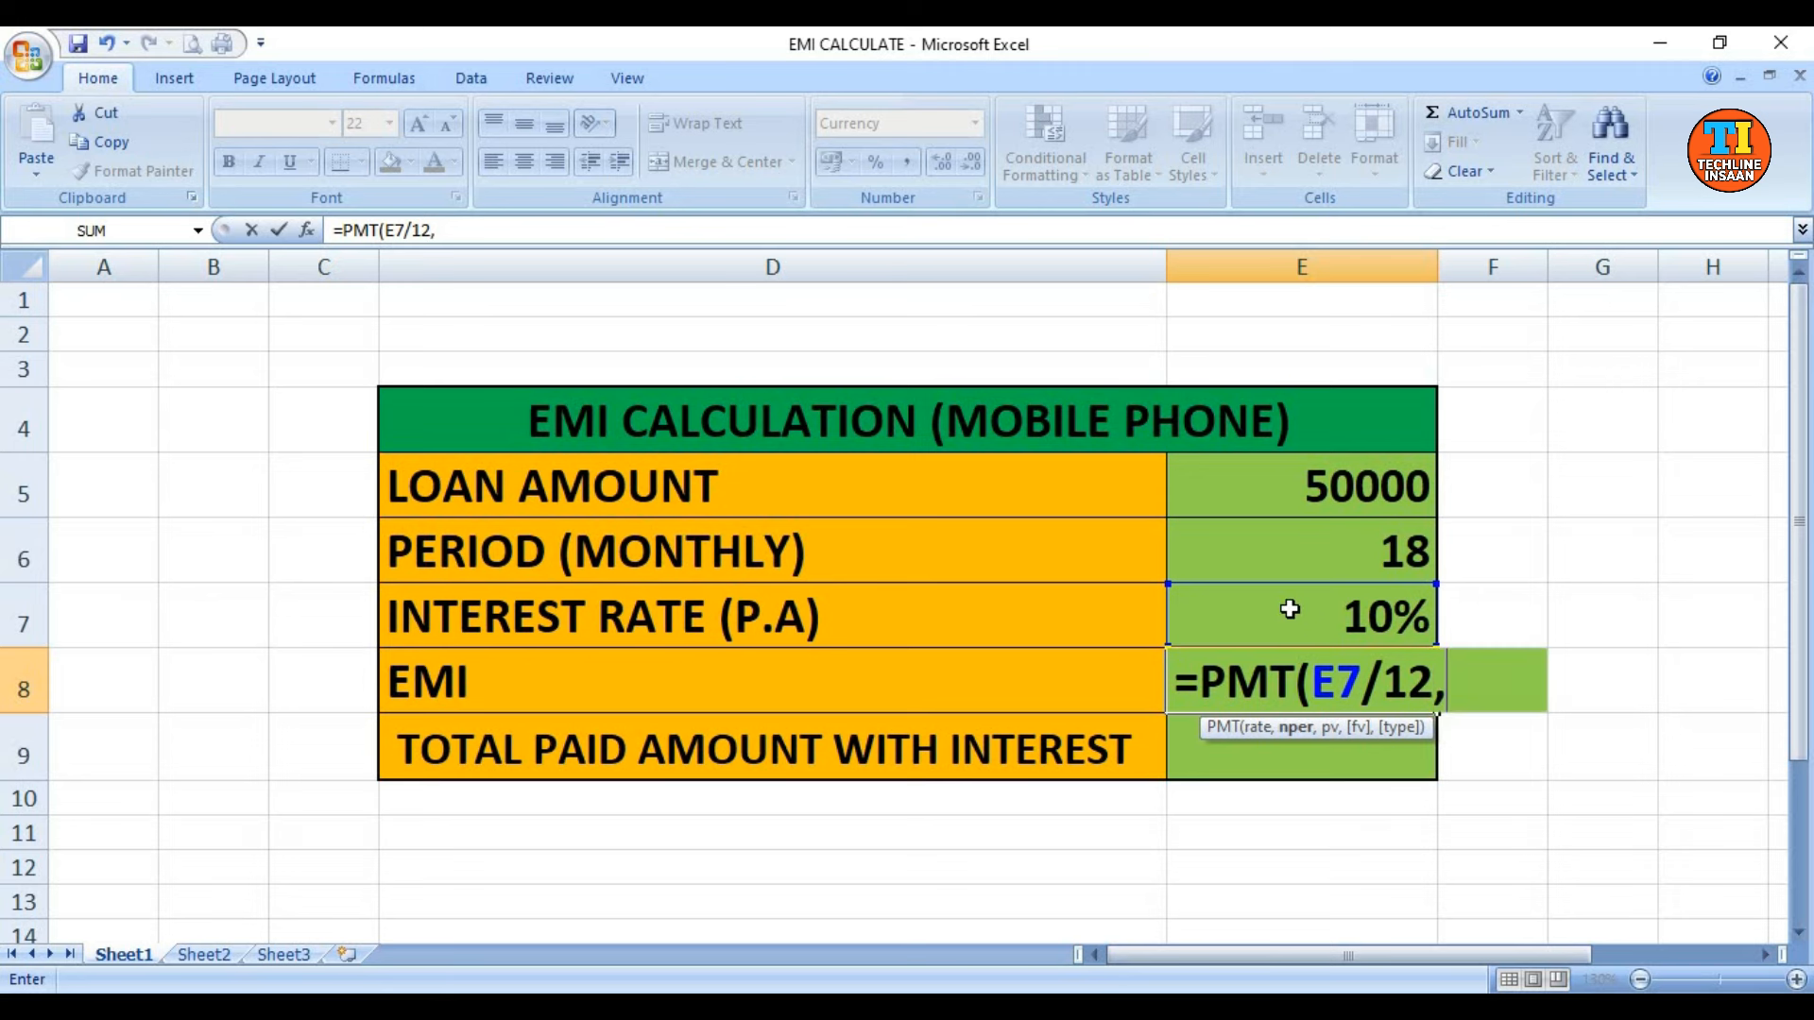
left_click(1335, 557)
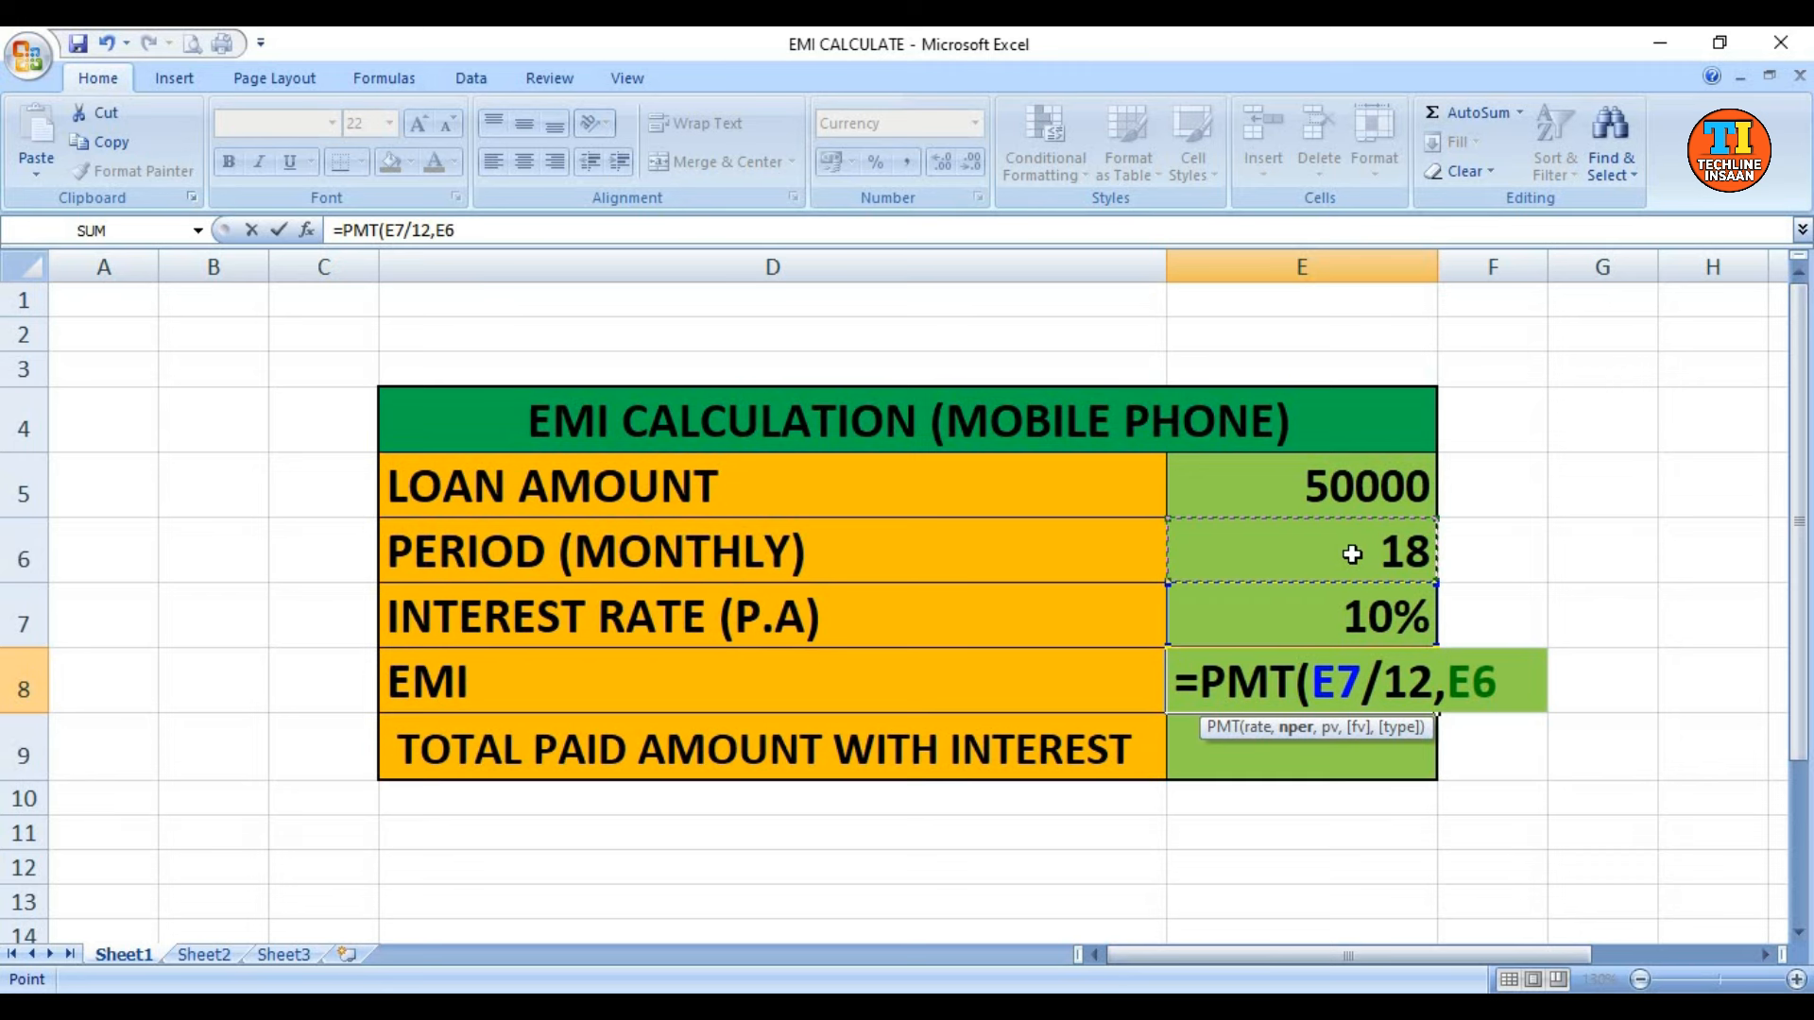
type(",")
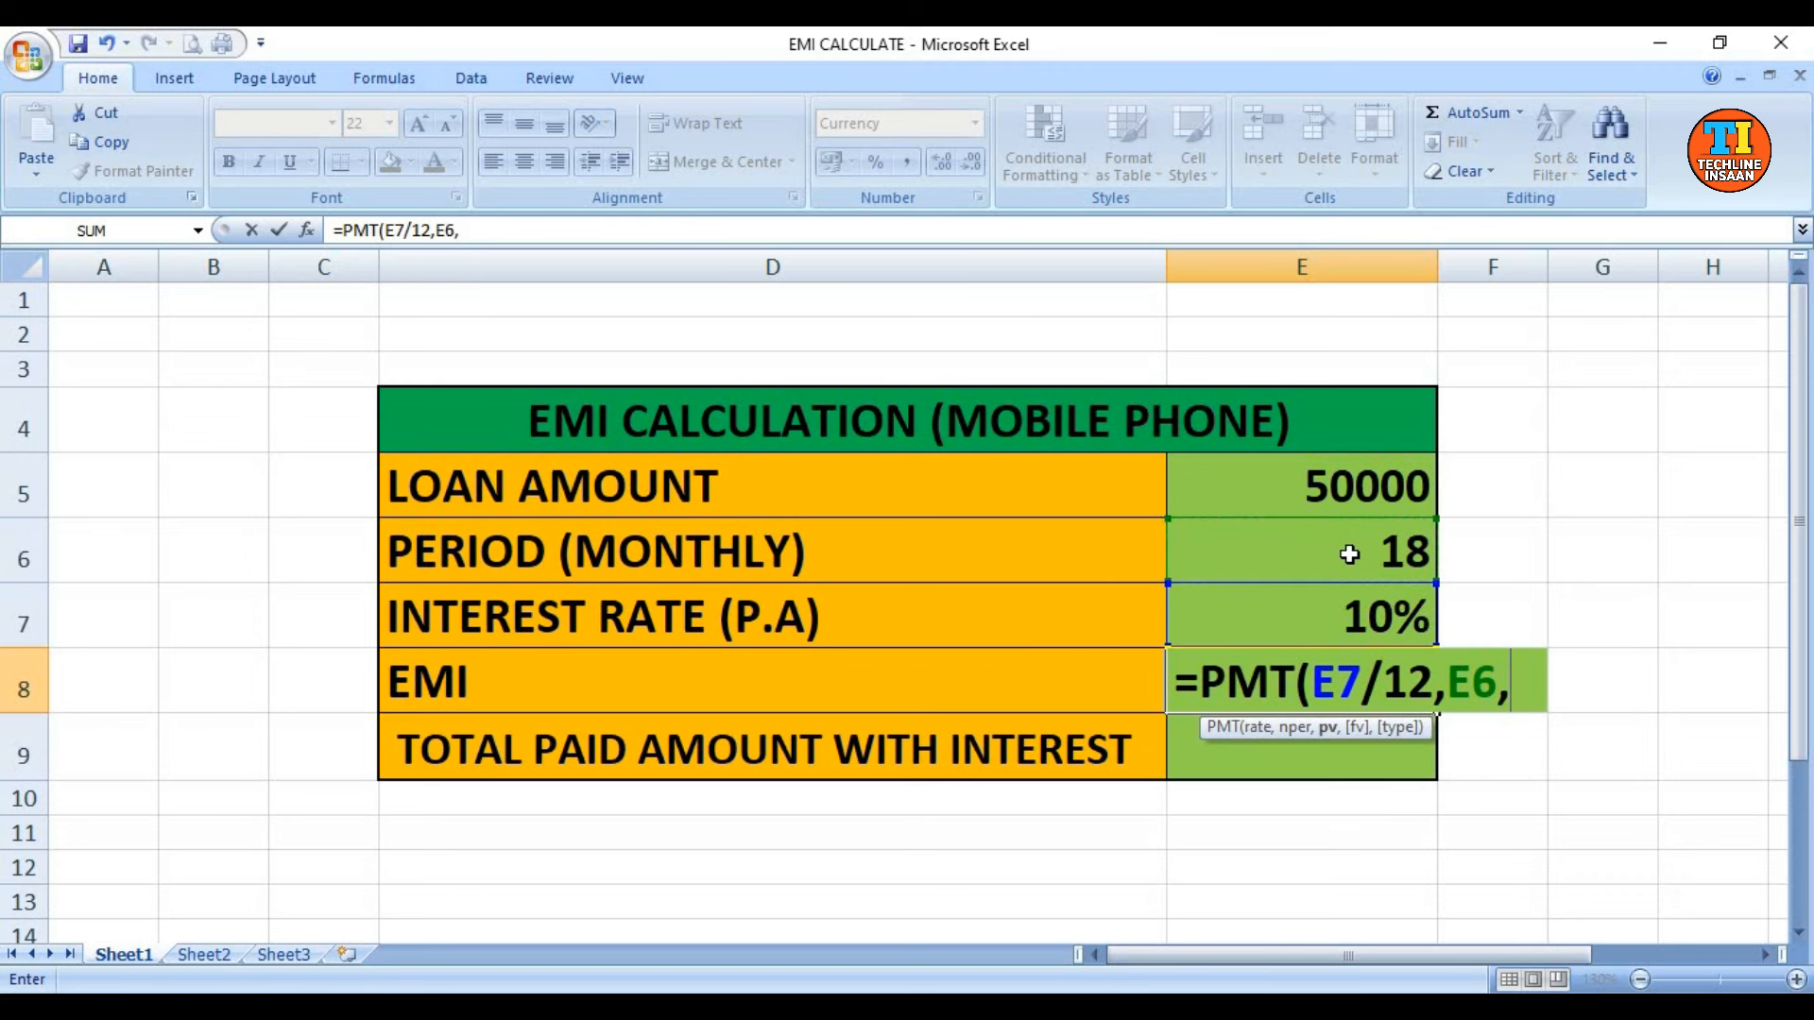
- Complete the EMI formula in E8 with the negated loan amount, giving =PMT(E7/12,E6,-E5)
left_click(1364, 482)
key("F2")
key("Left")
key("Left")
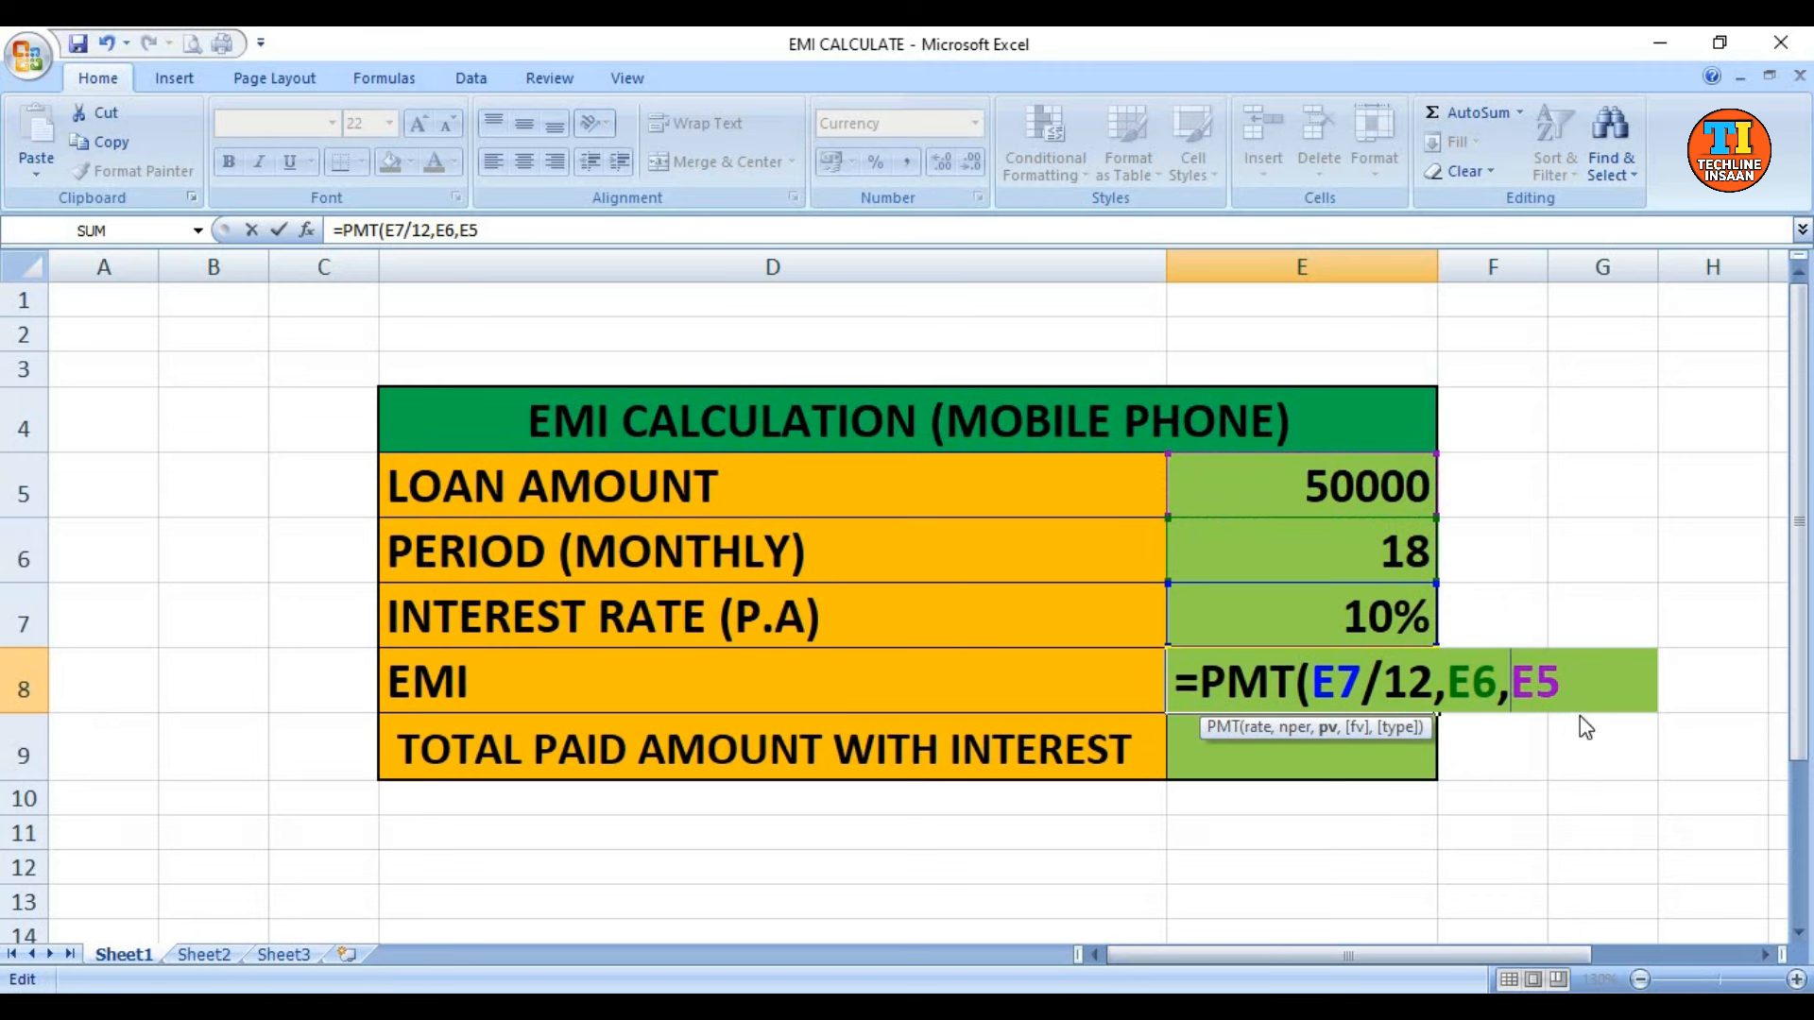
type("-")
key("Right")
key("Right")
type(")")
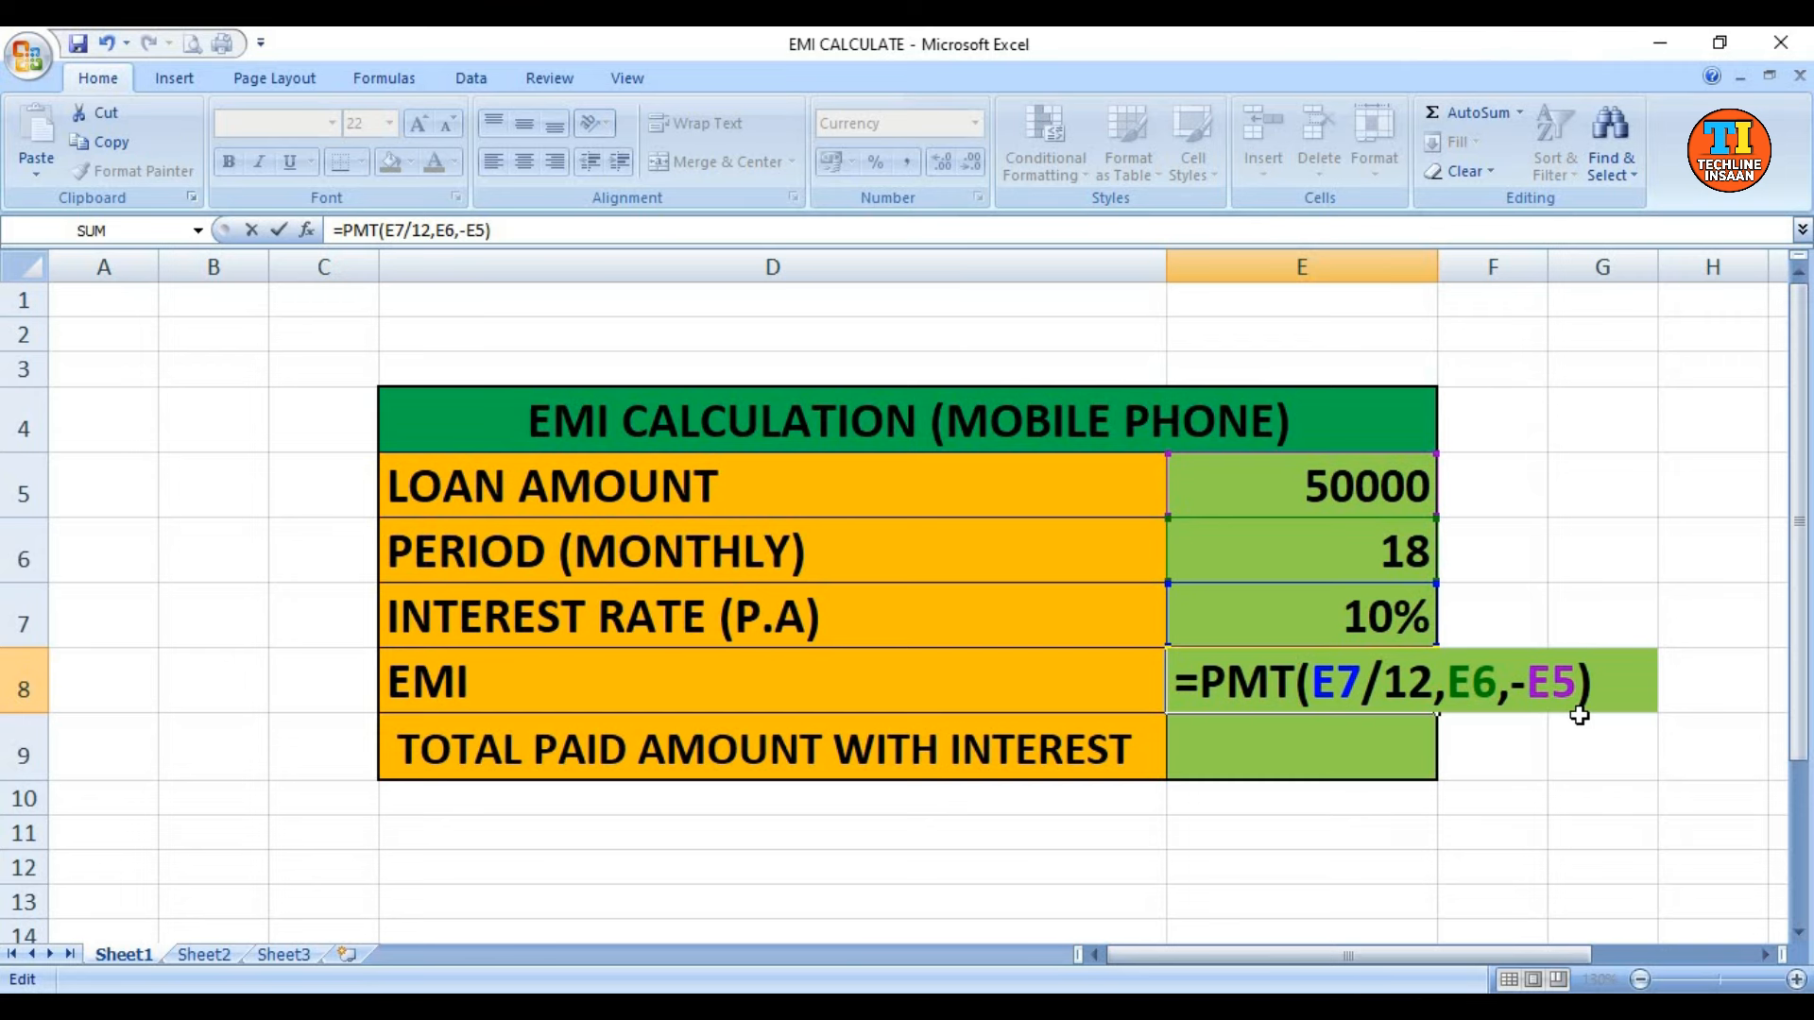
key("Return")
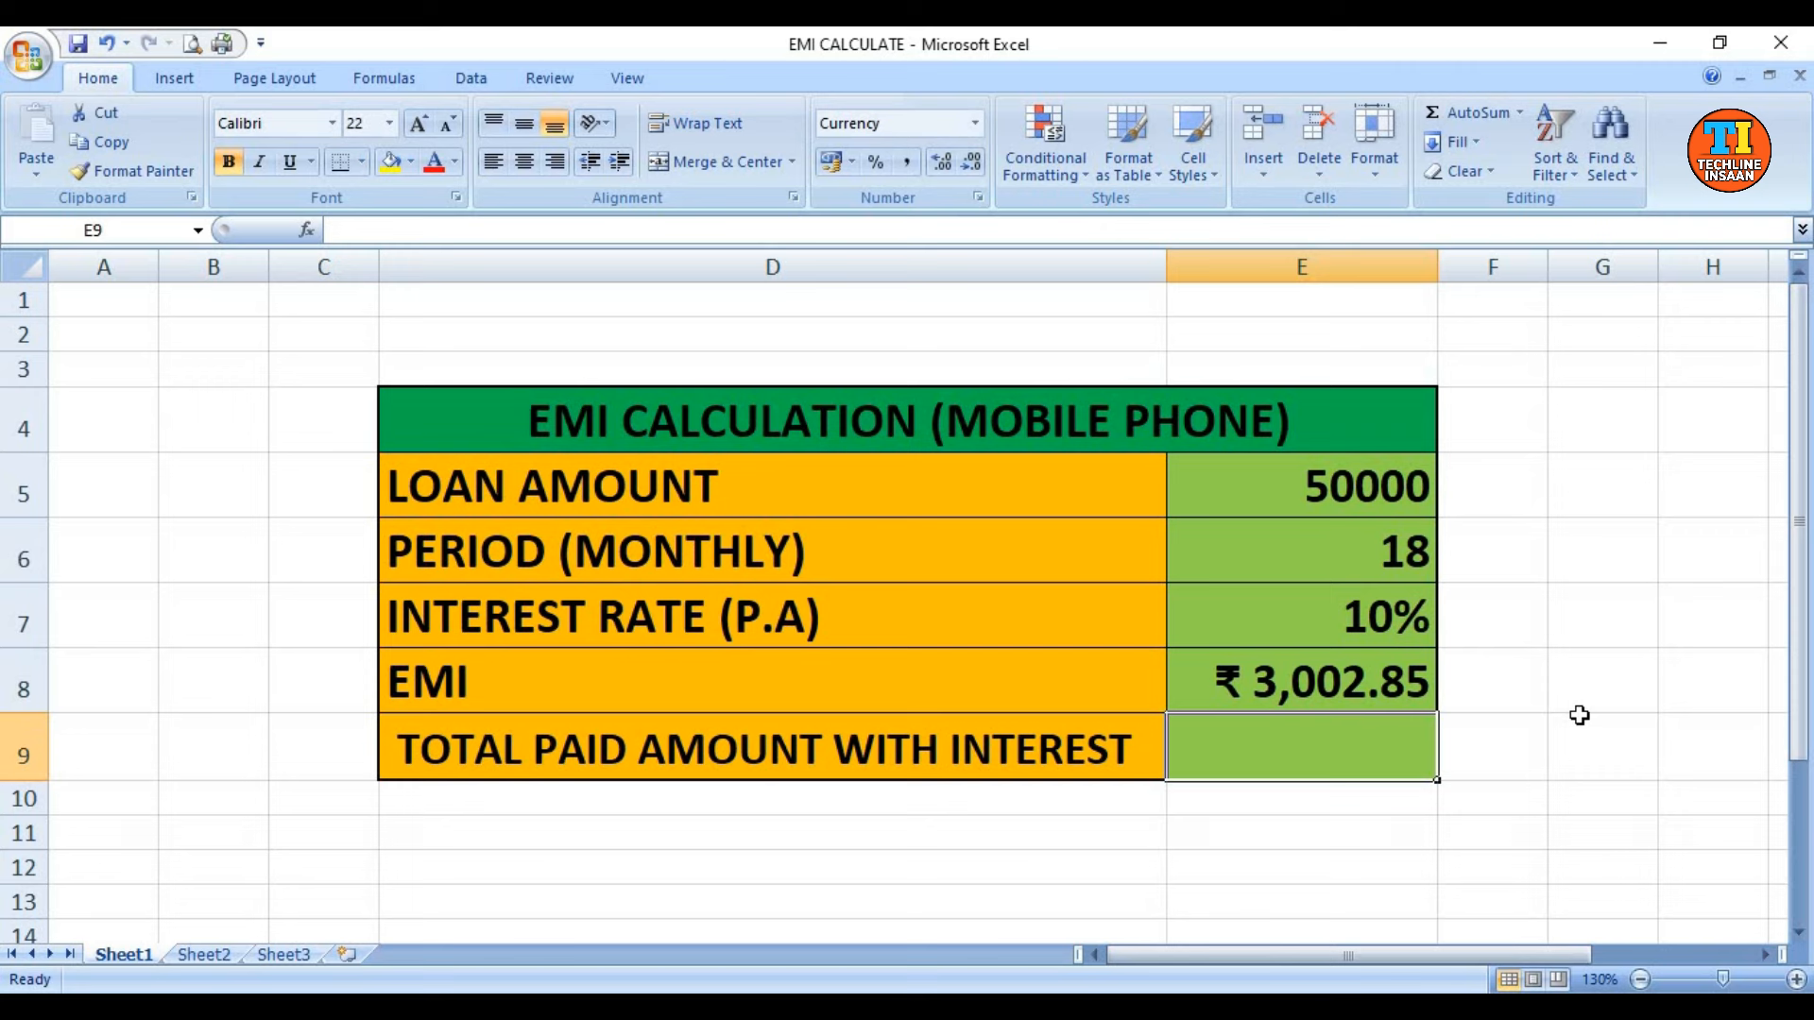
left_click(1358, 697)
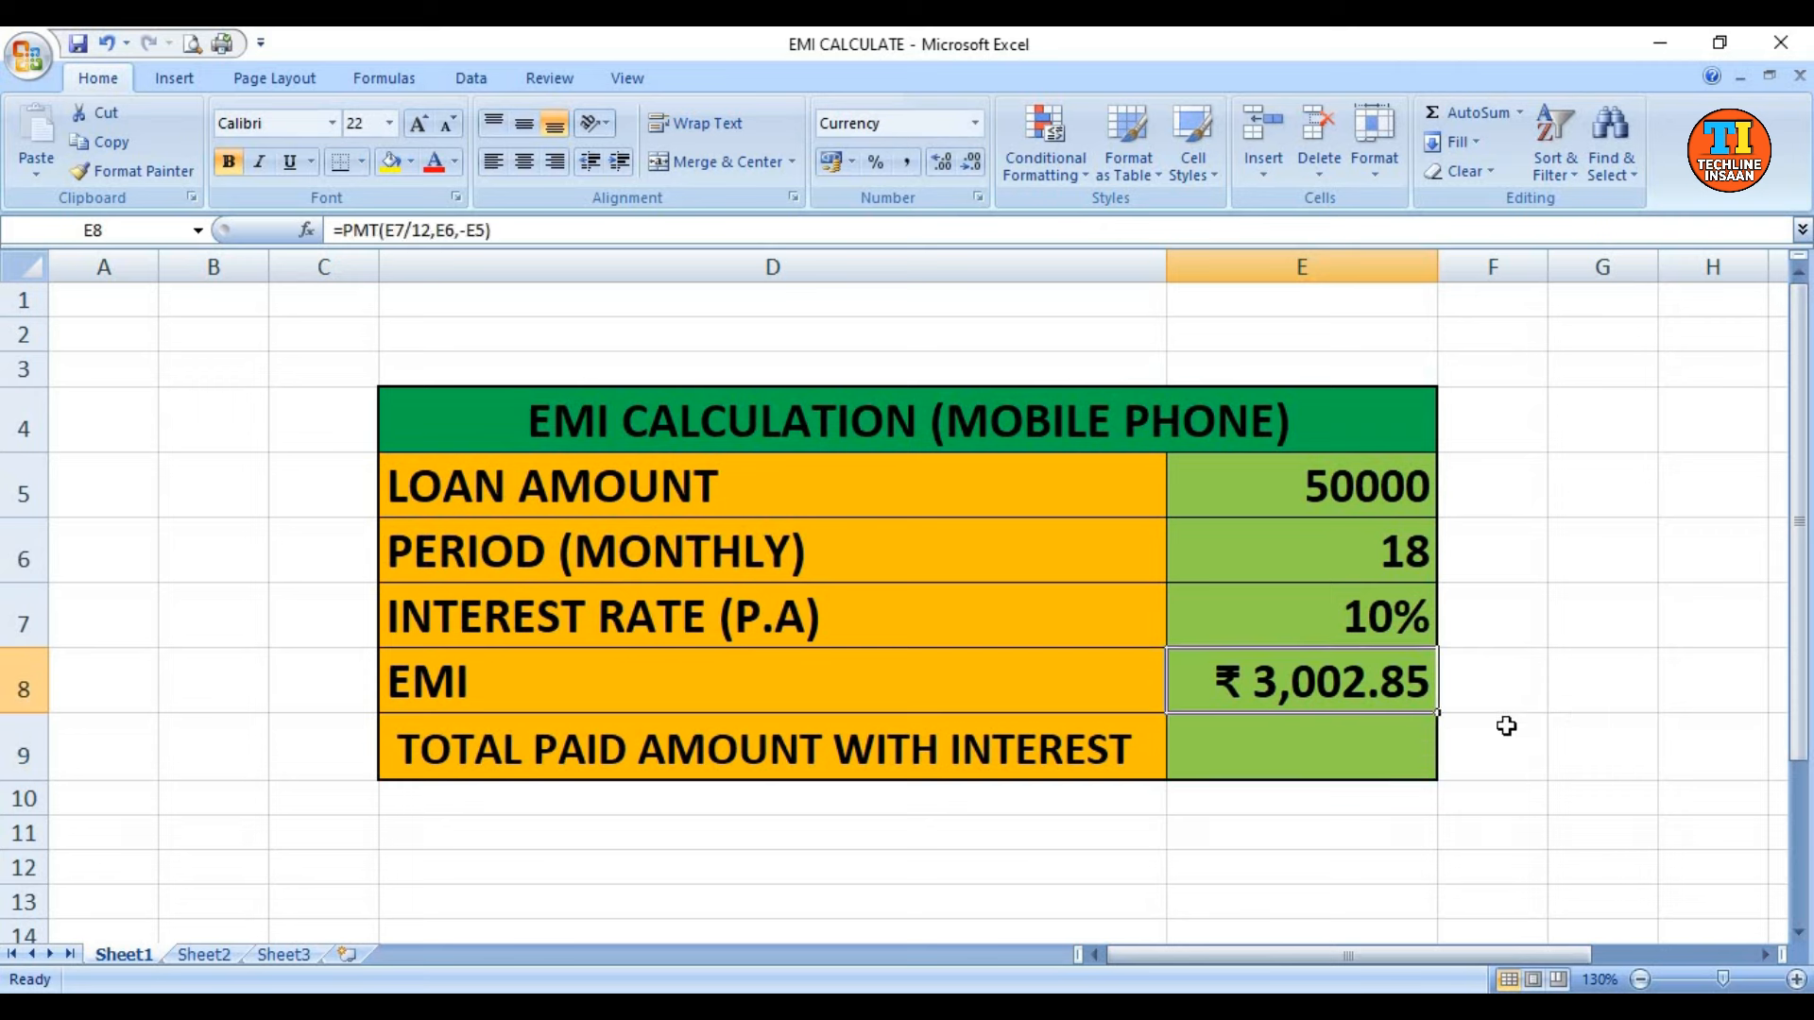
- Calculate the total paid amount with interest in E9 with the formula =E8*E6
left_click(1391, 751)
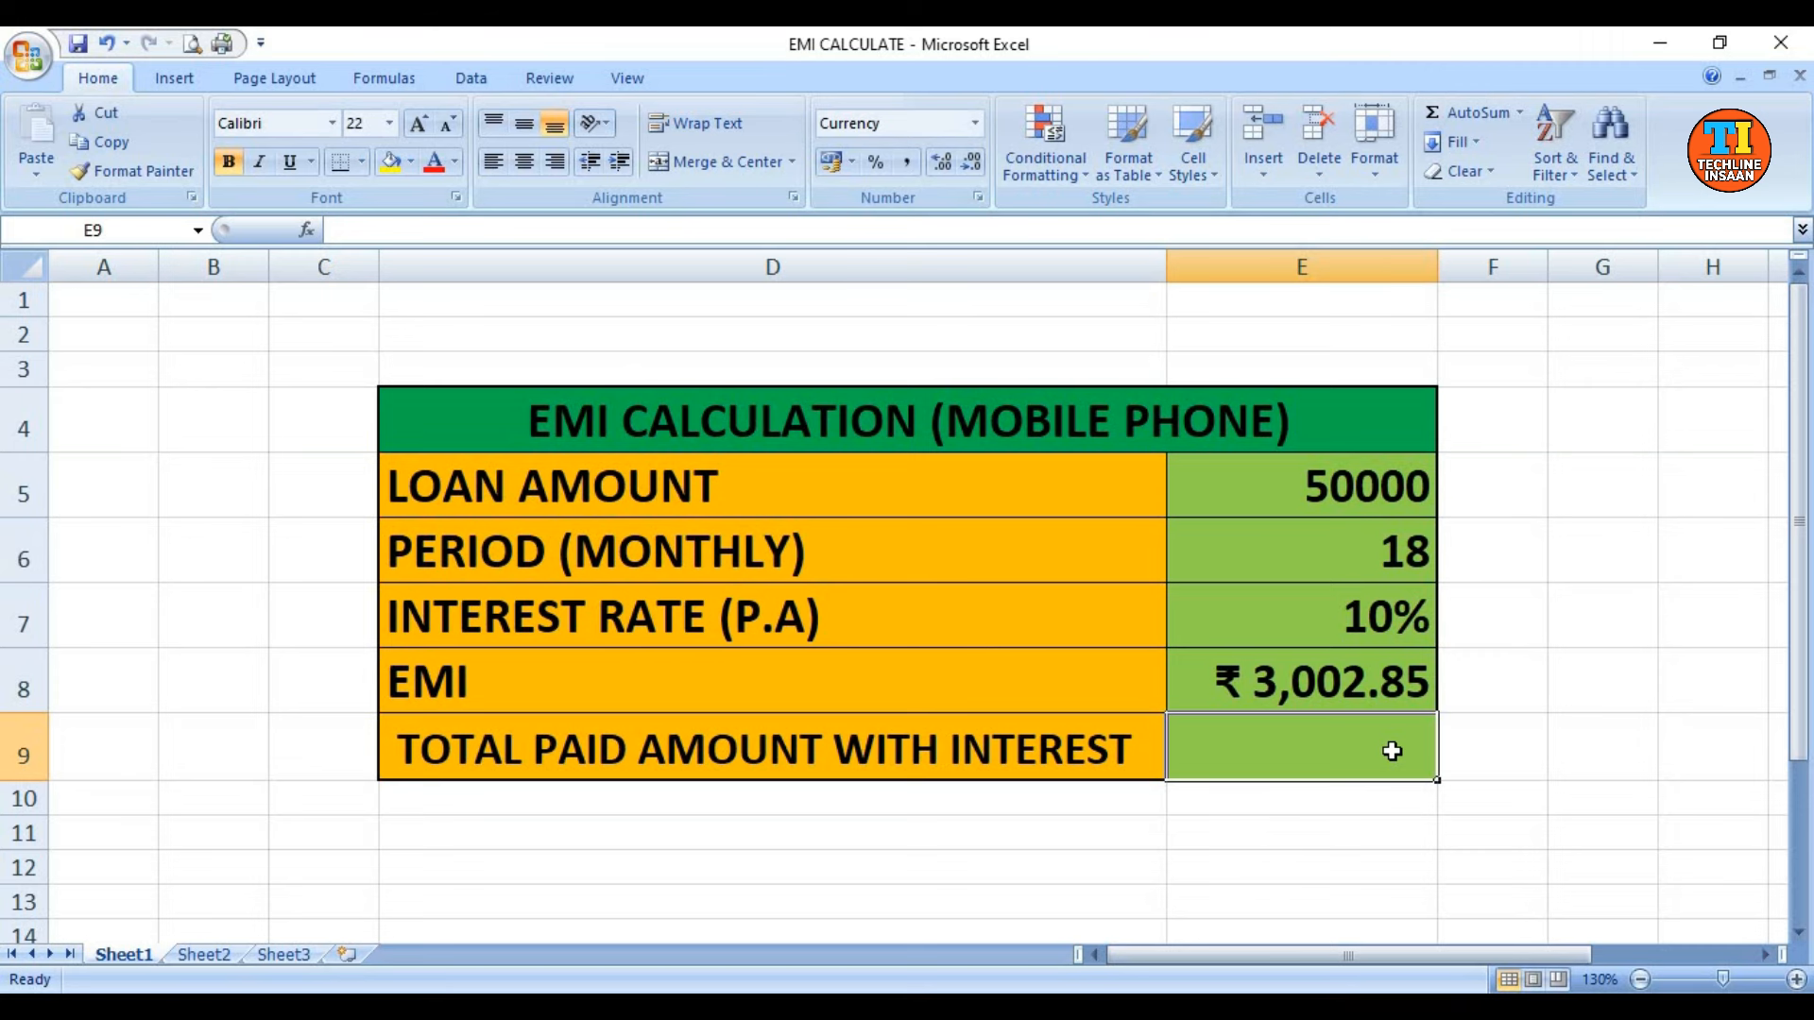
type("=")
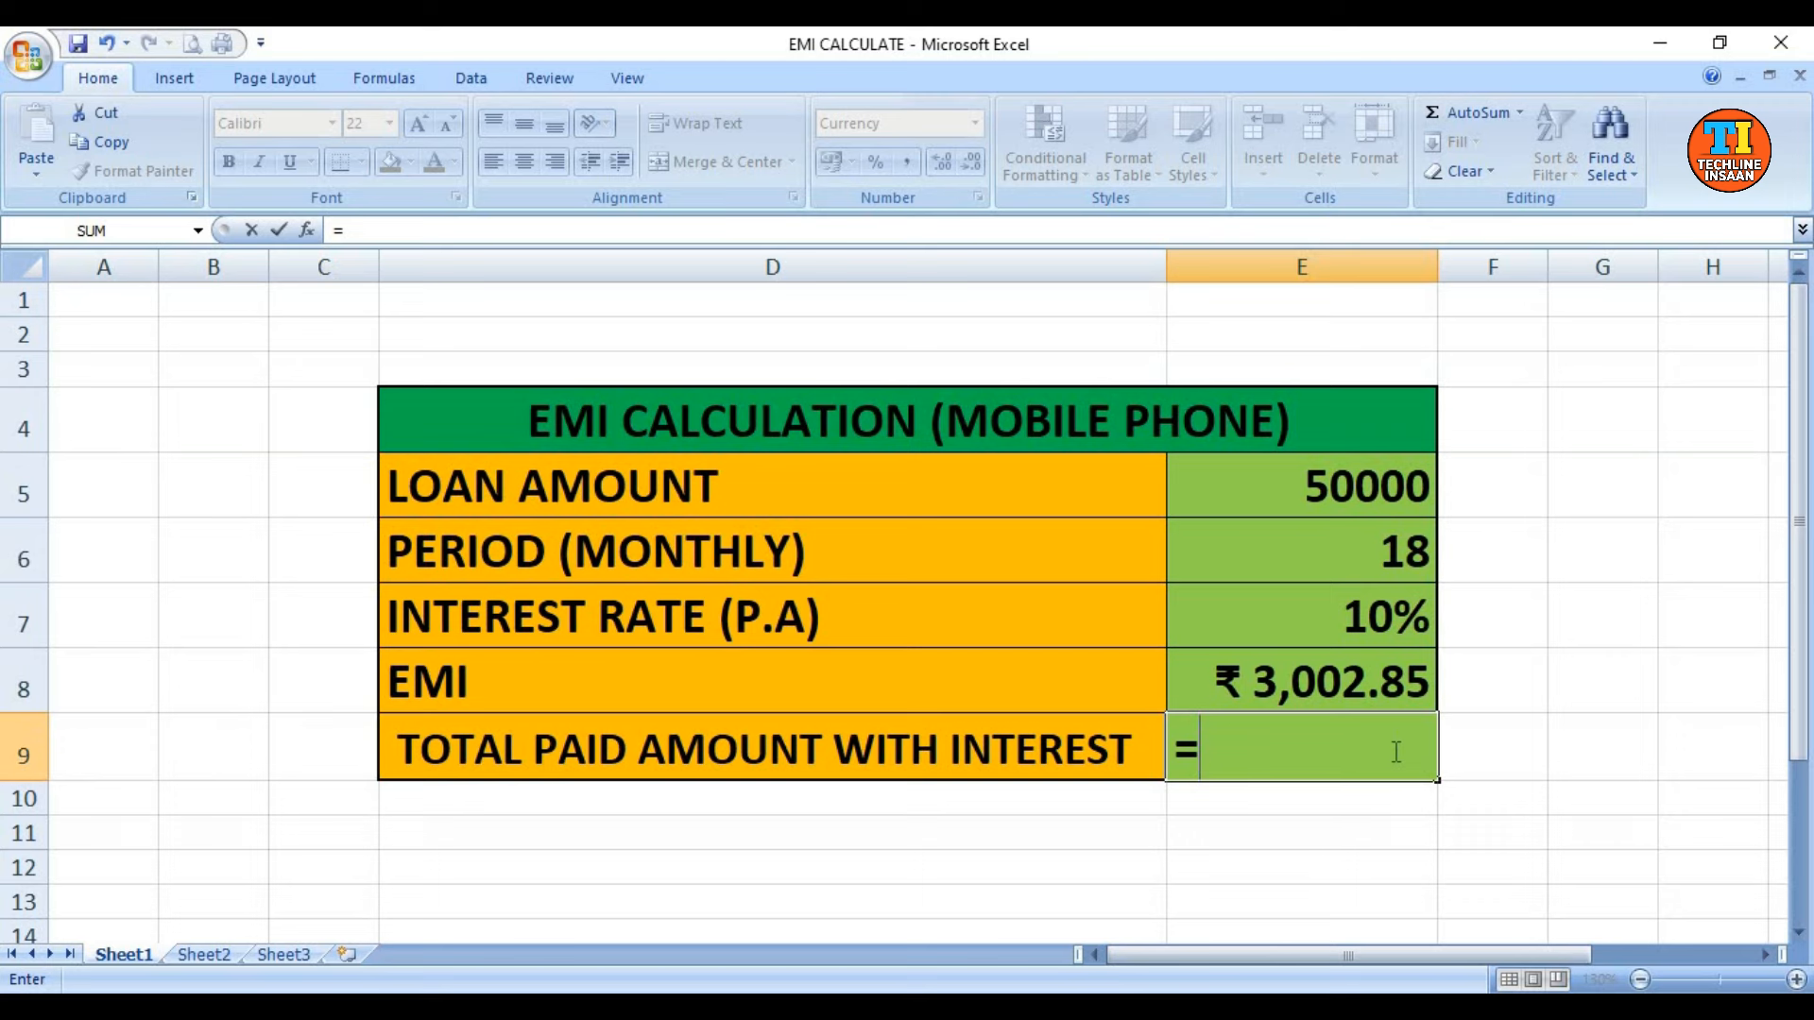
left_click(1351, 690)
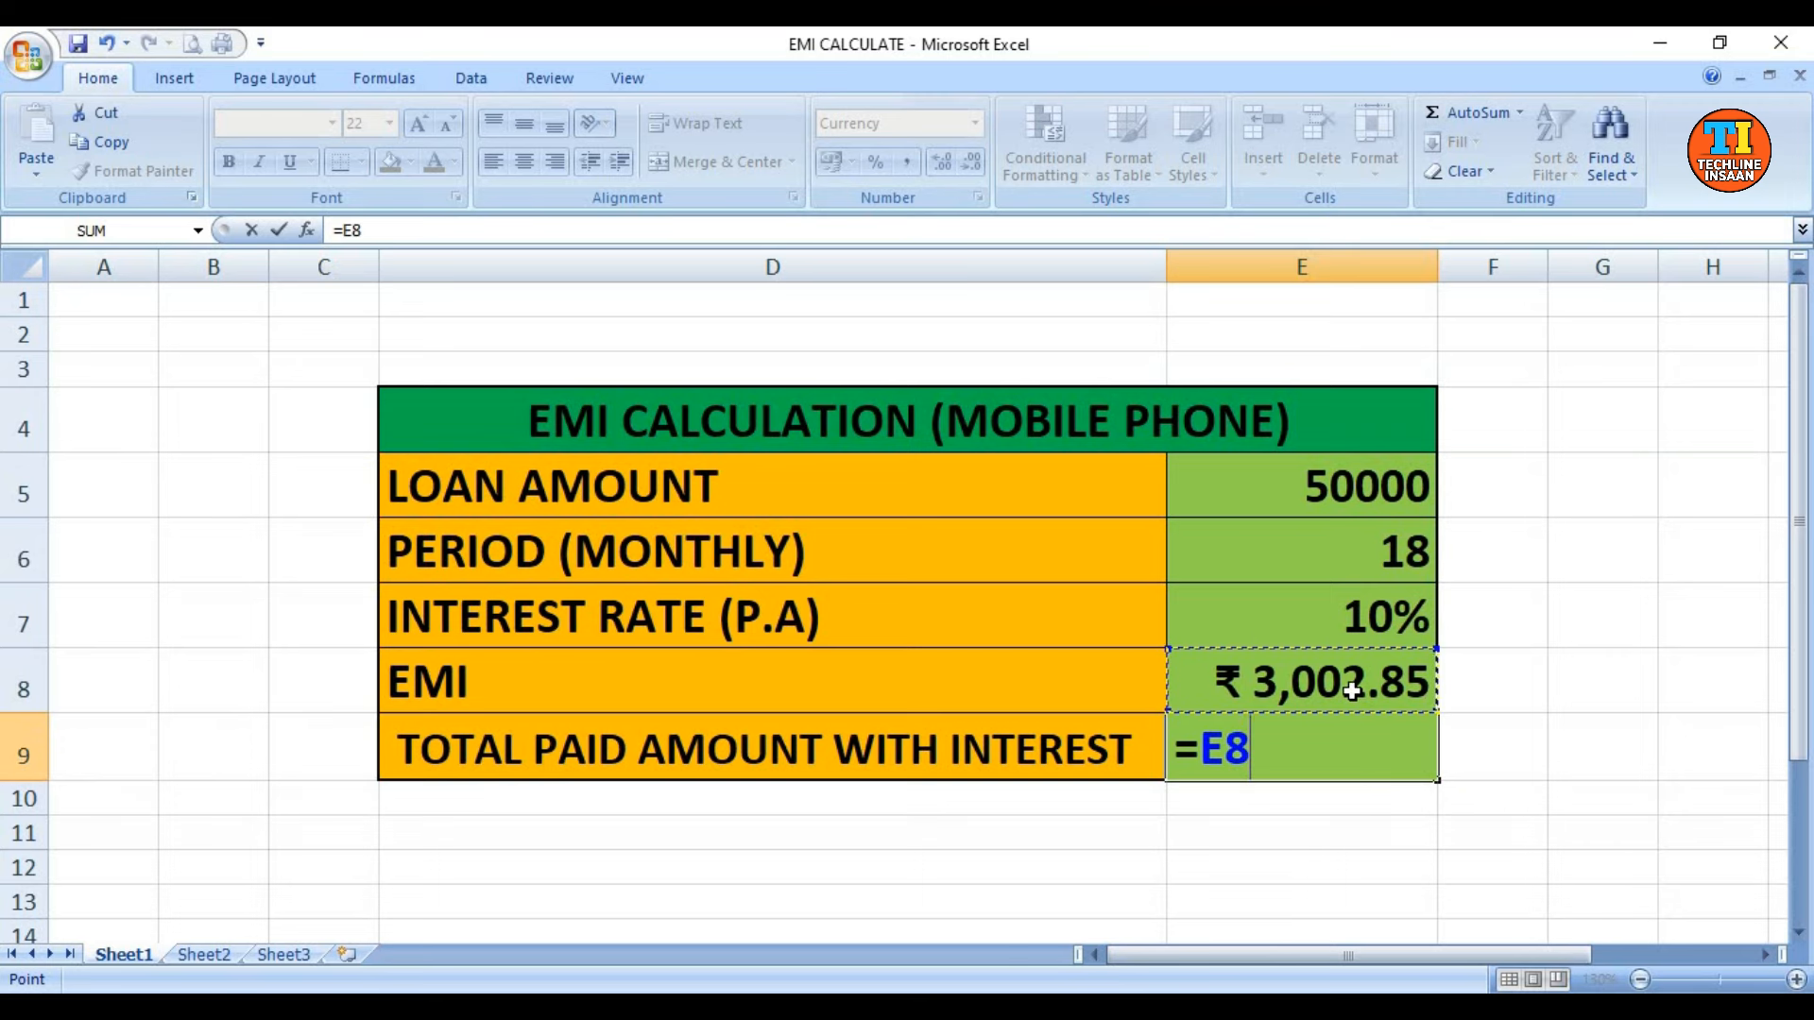
type("*")
left_click(1323, 552)
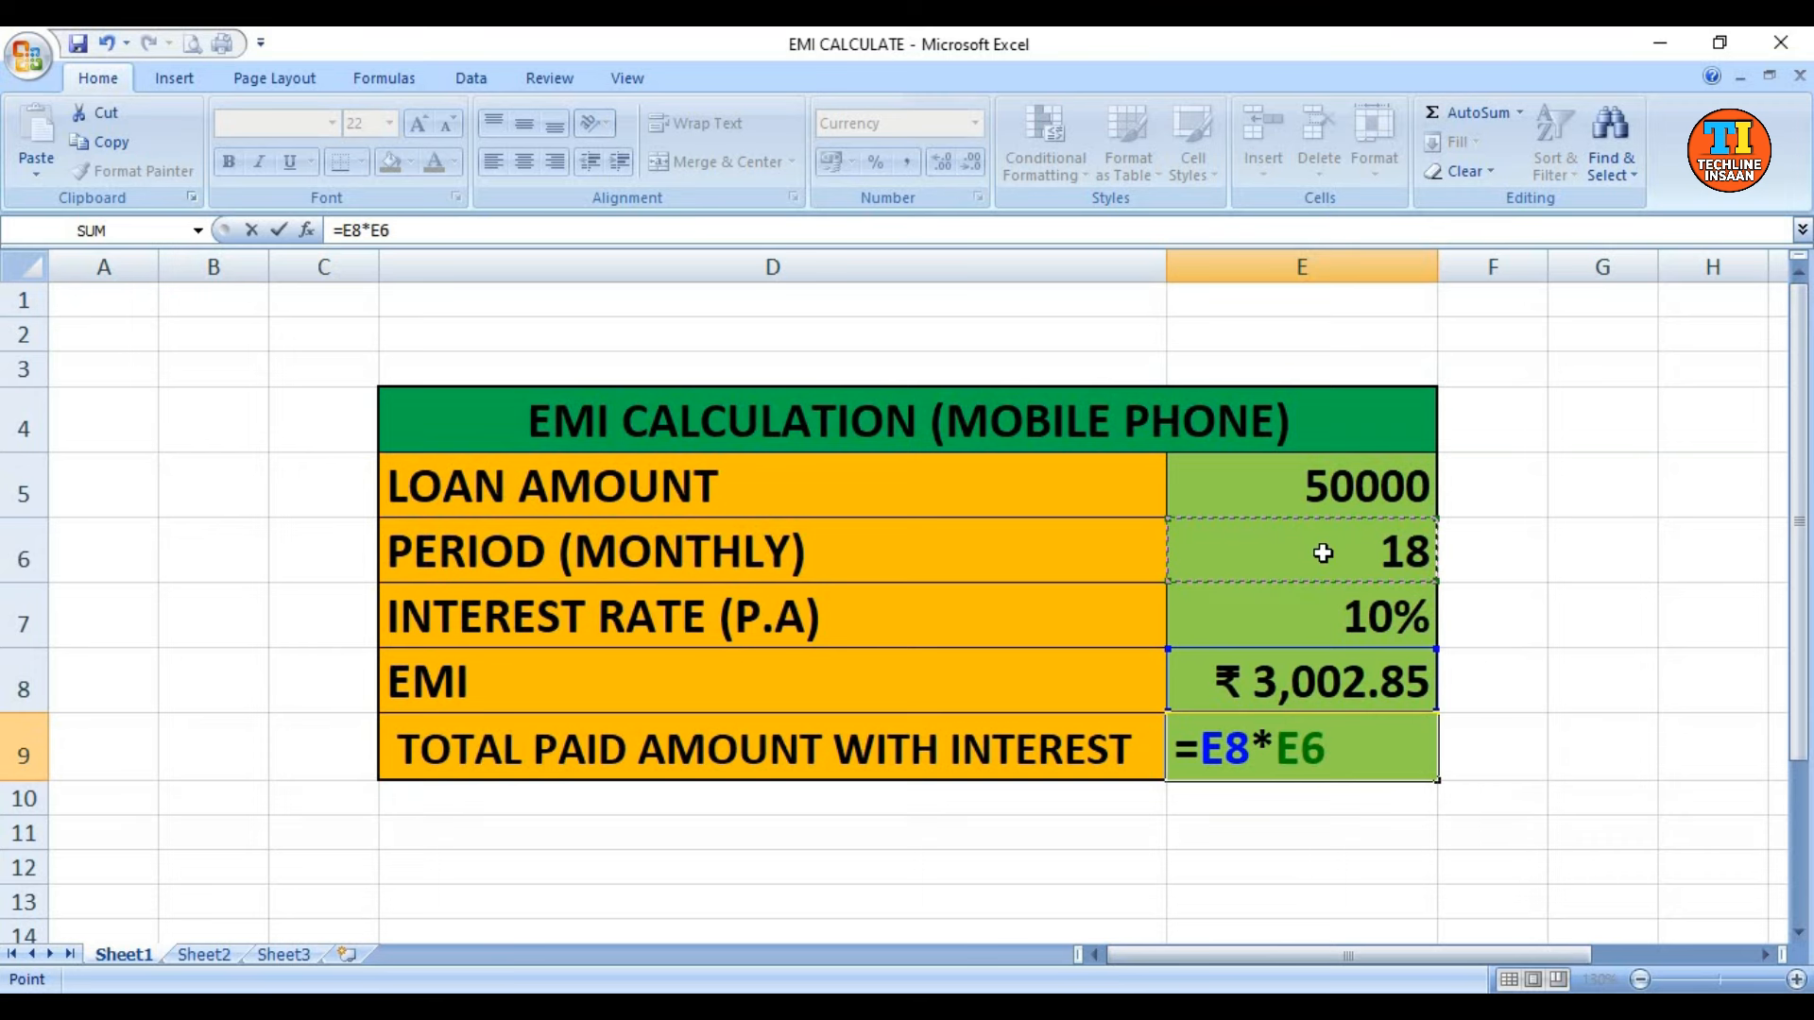
key("Return")
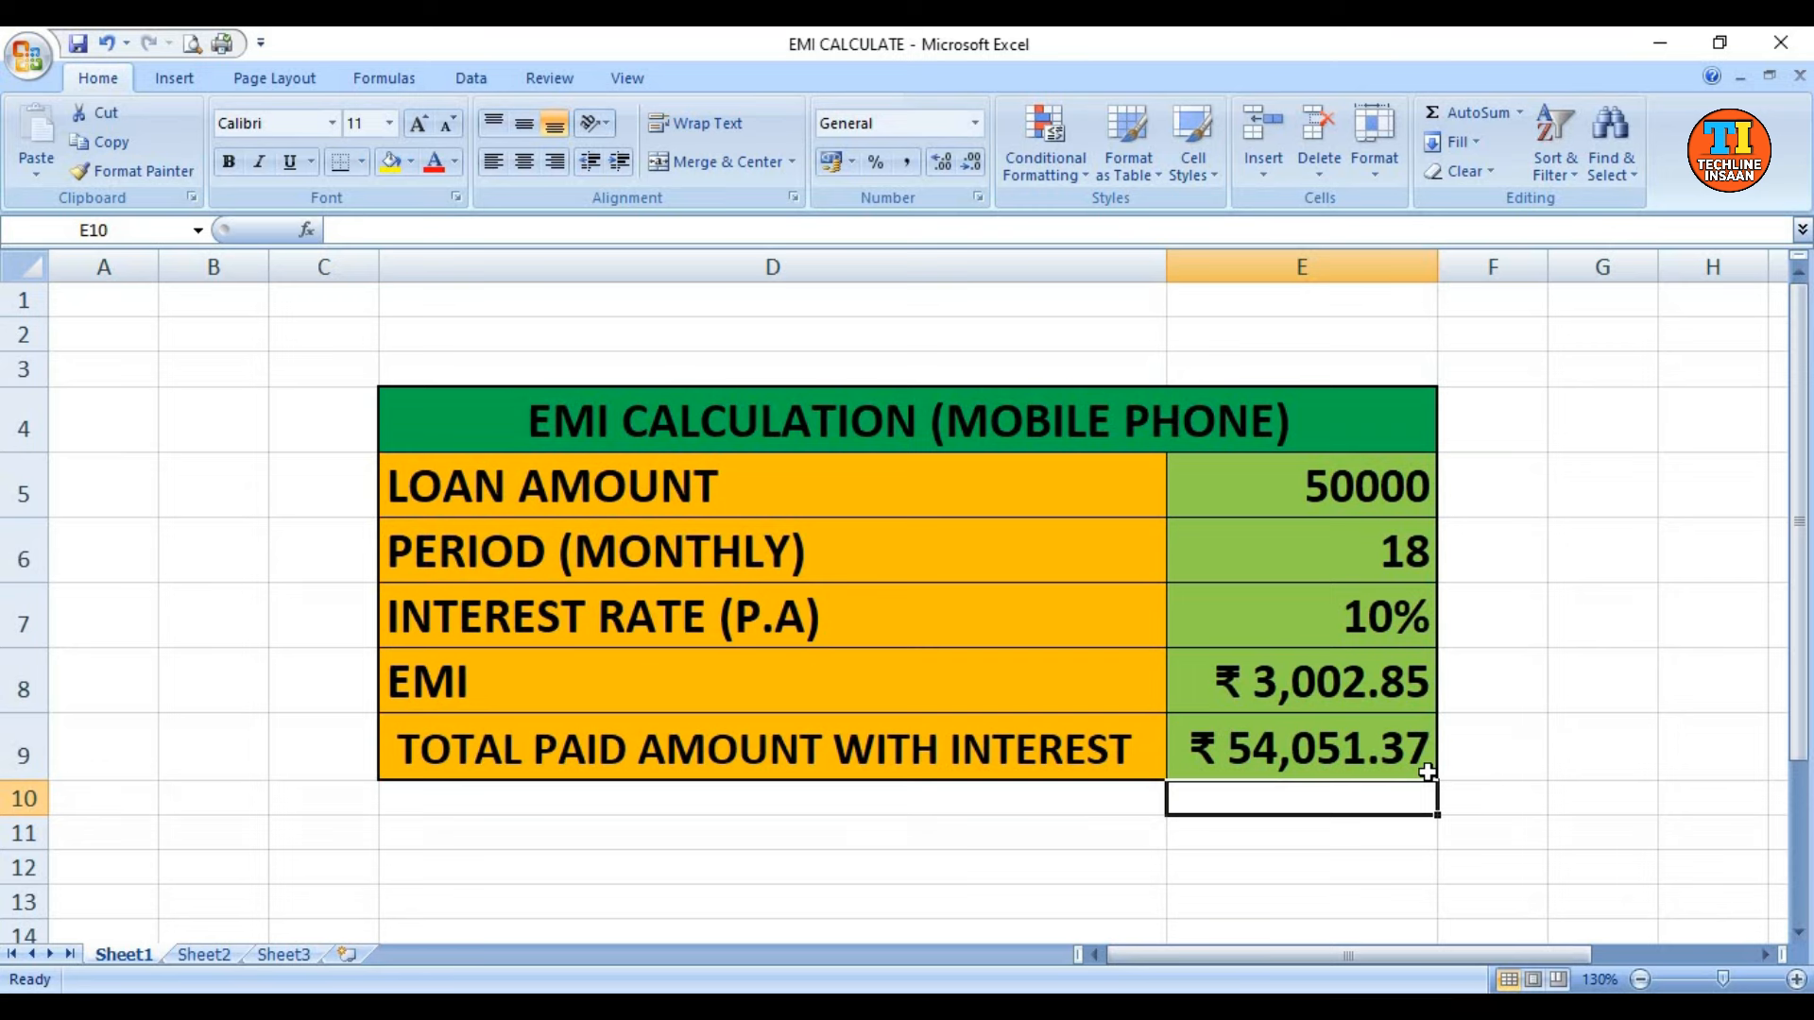
- Switch to Sheet2 and look over its monthly table of principal, interest and total paid
left_click(210, 955)
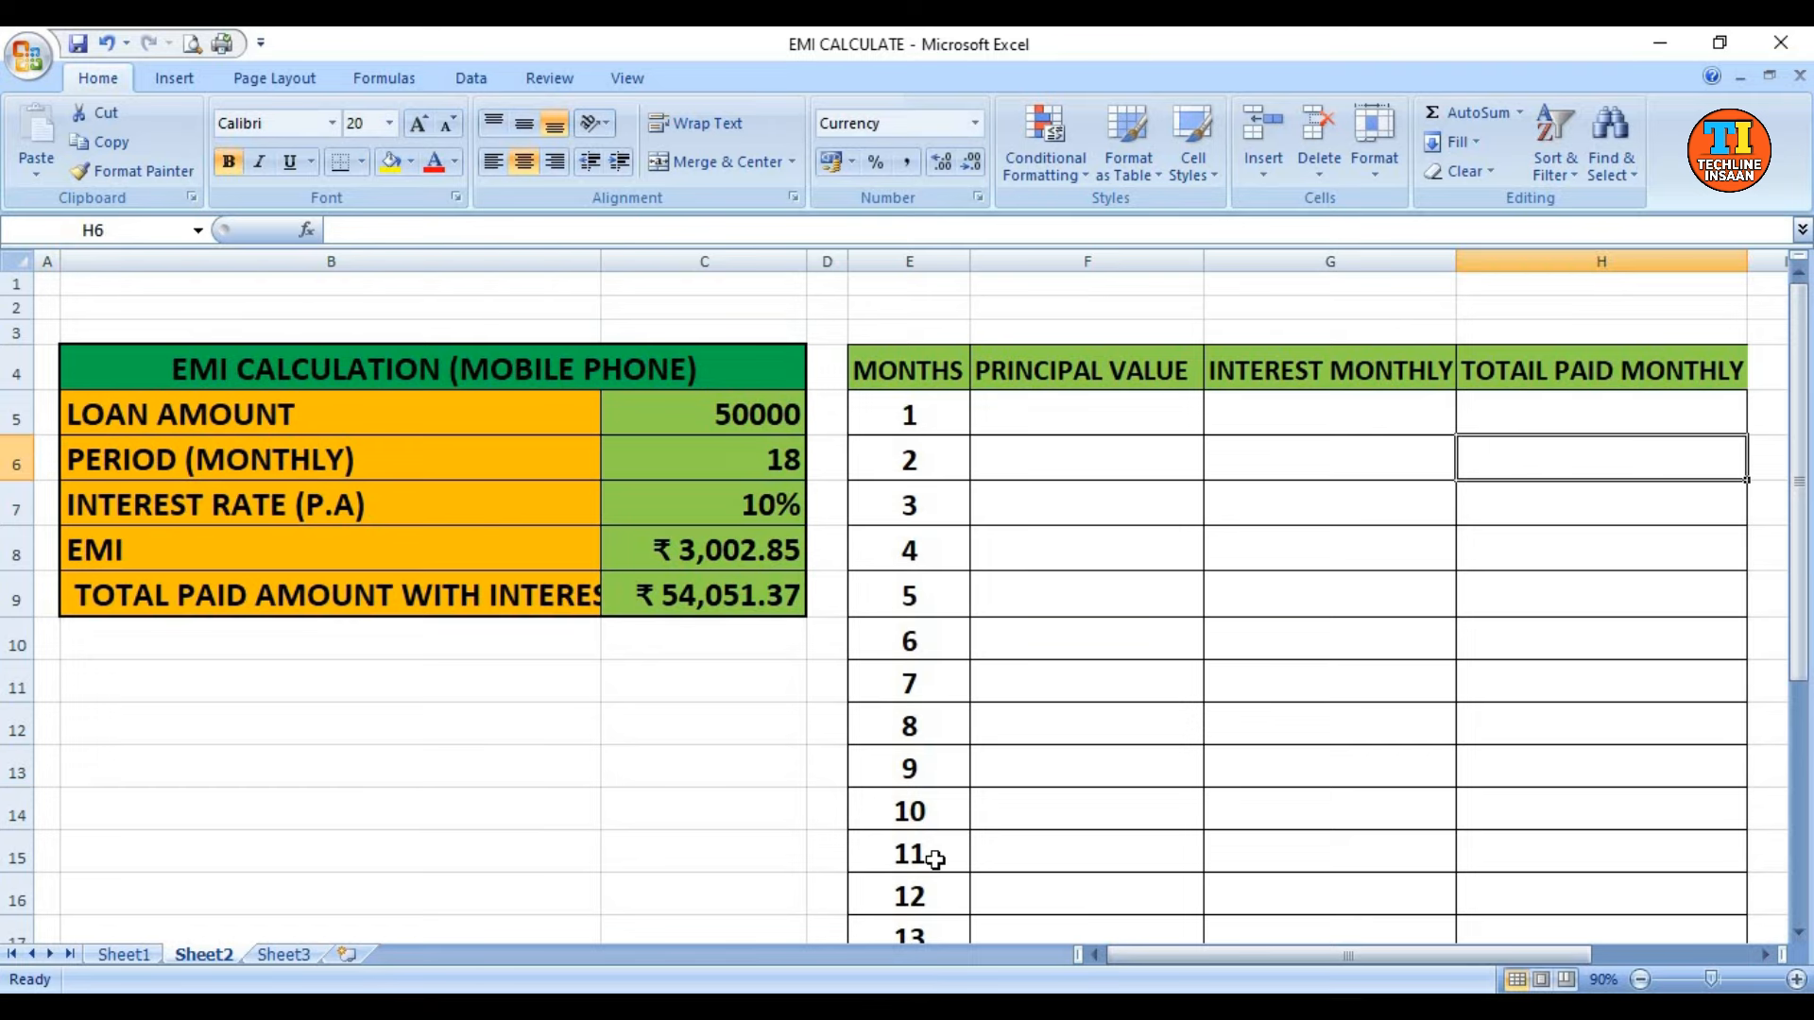
scroll(933, 860, "down", 1)
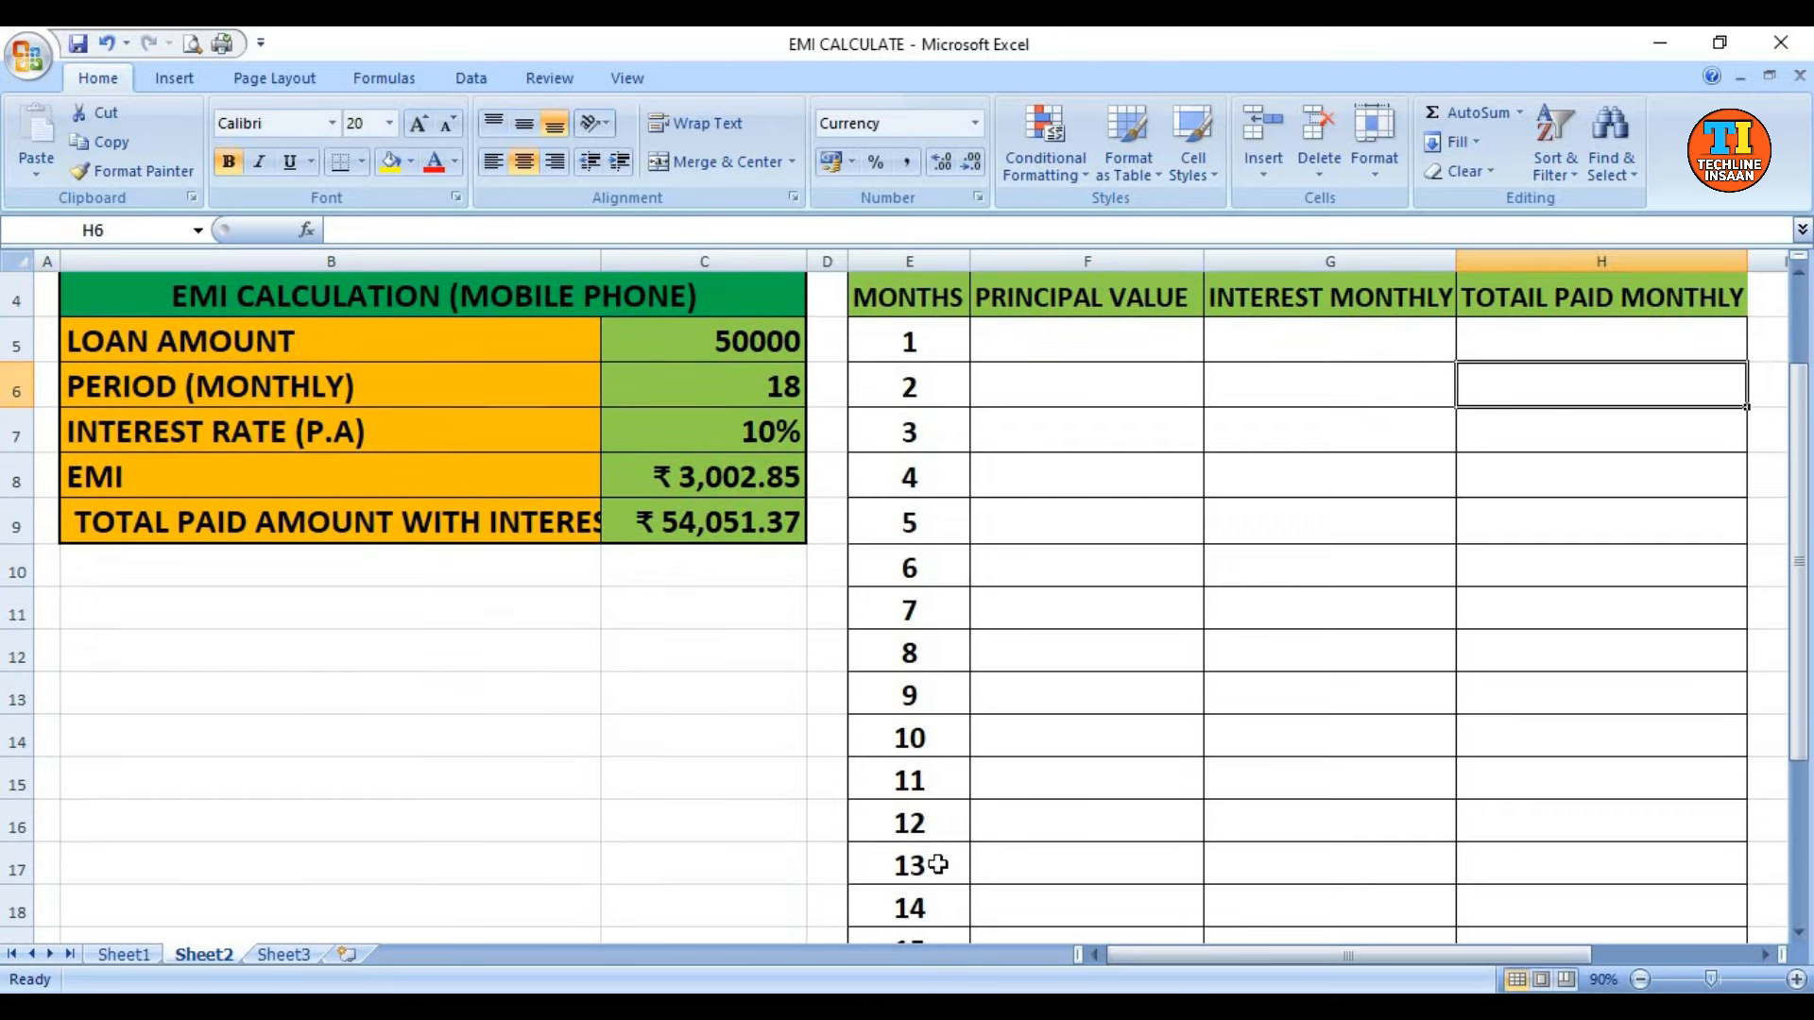
scroll(940, 874, "down", 1)
scroll(949, 883, "down", 1)
scroll(953, 878, "up", 3)
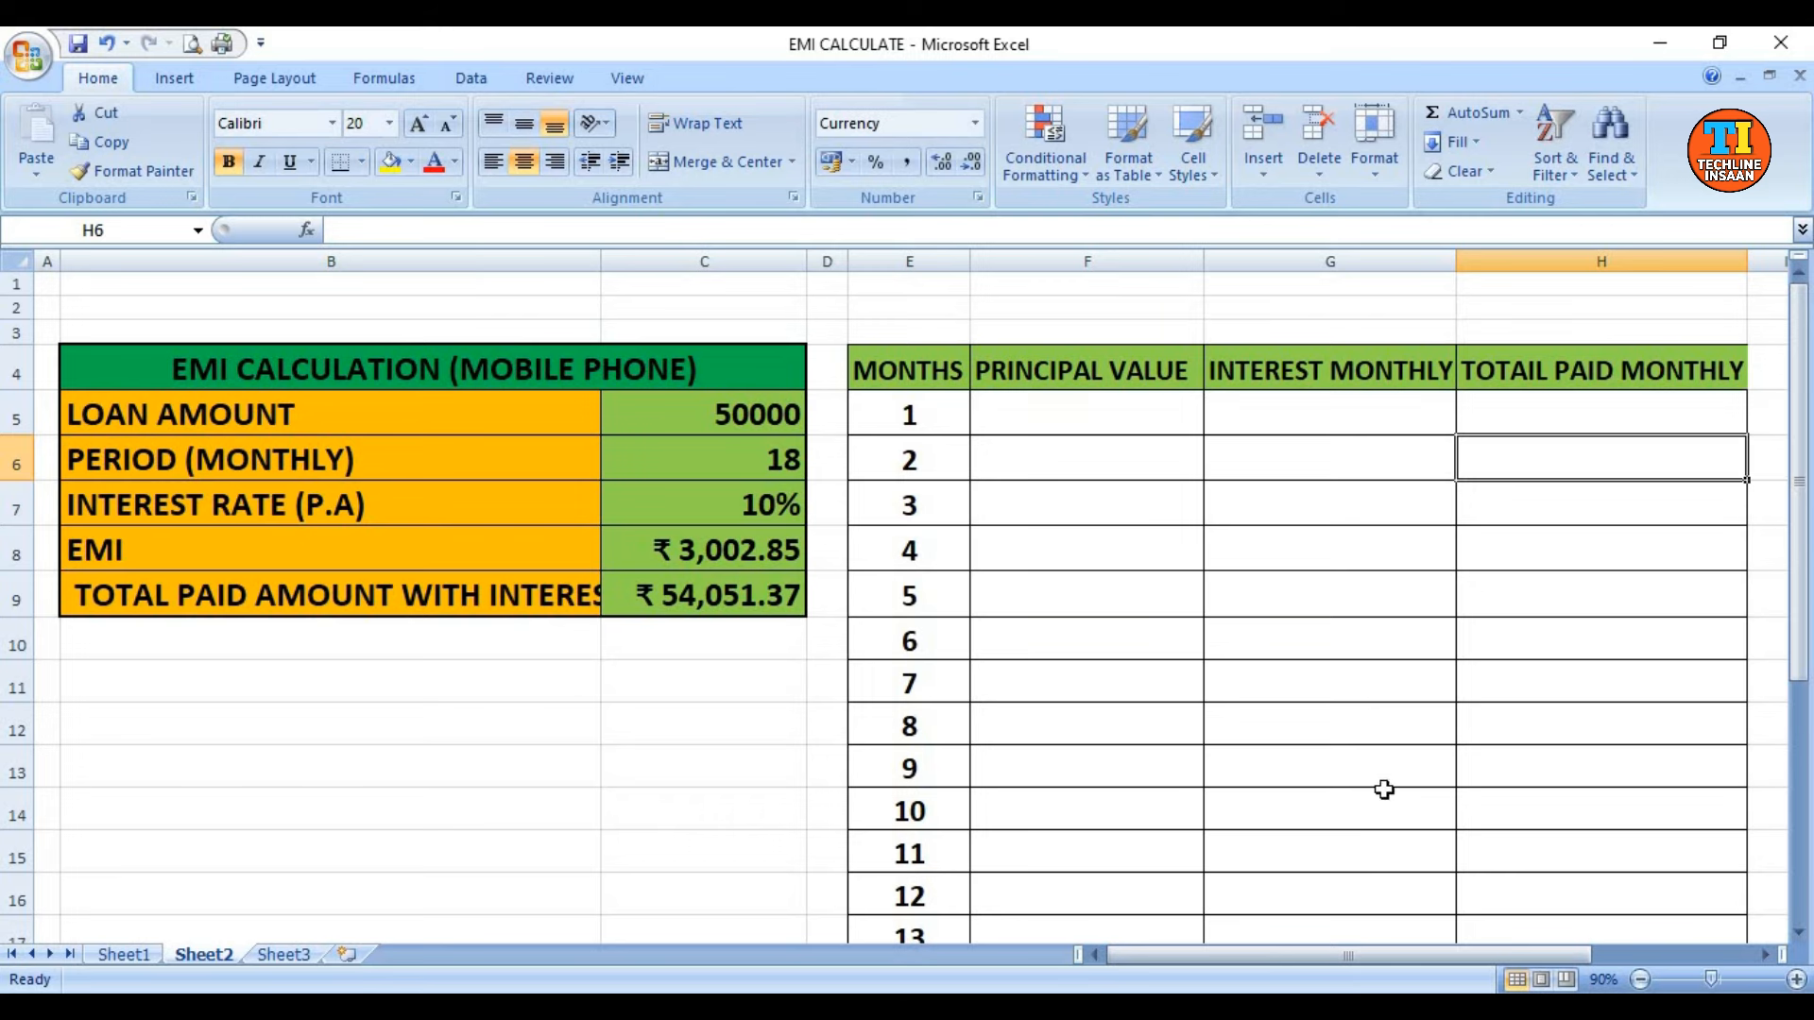
left_click(1567, 417)
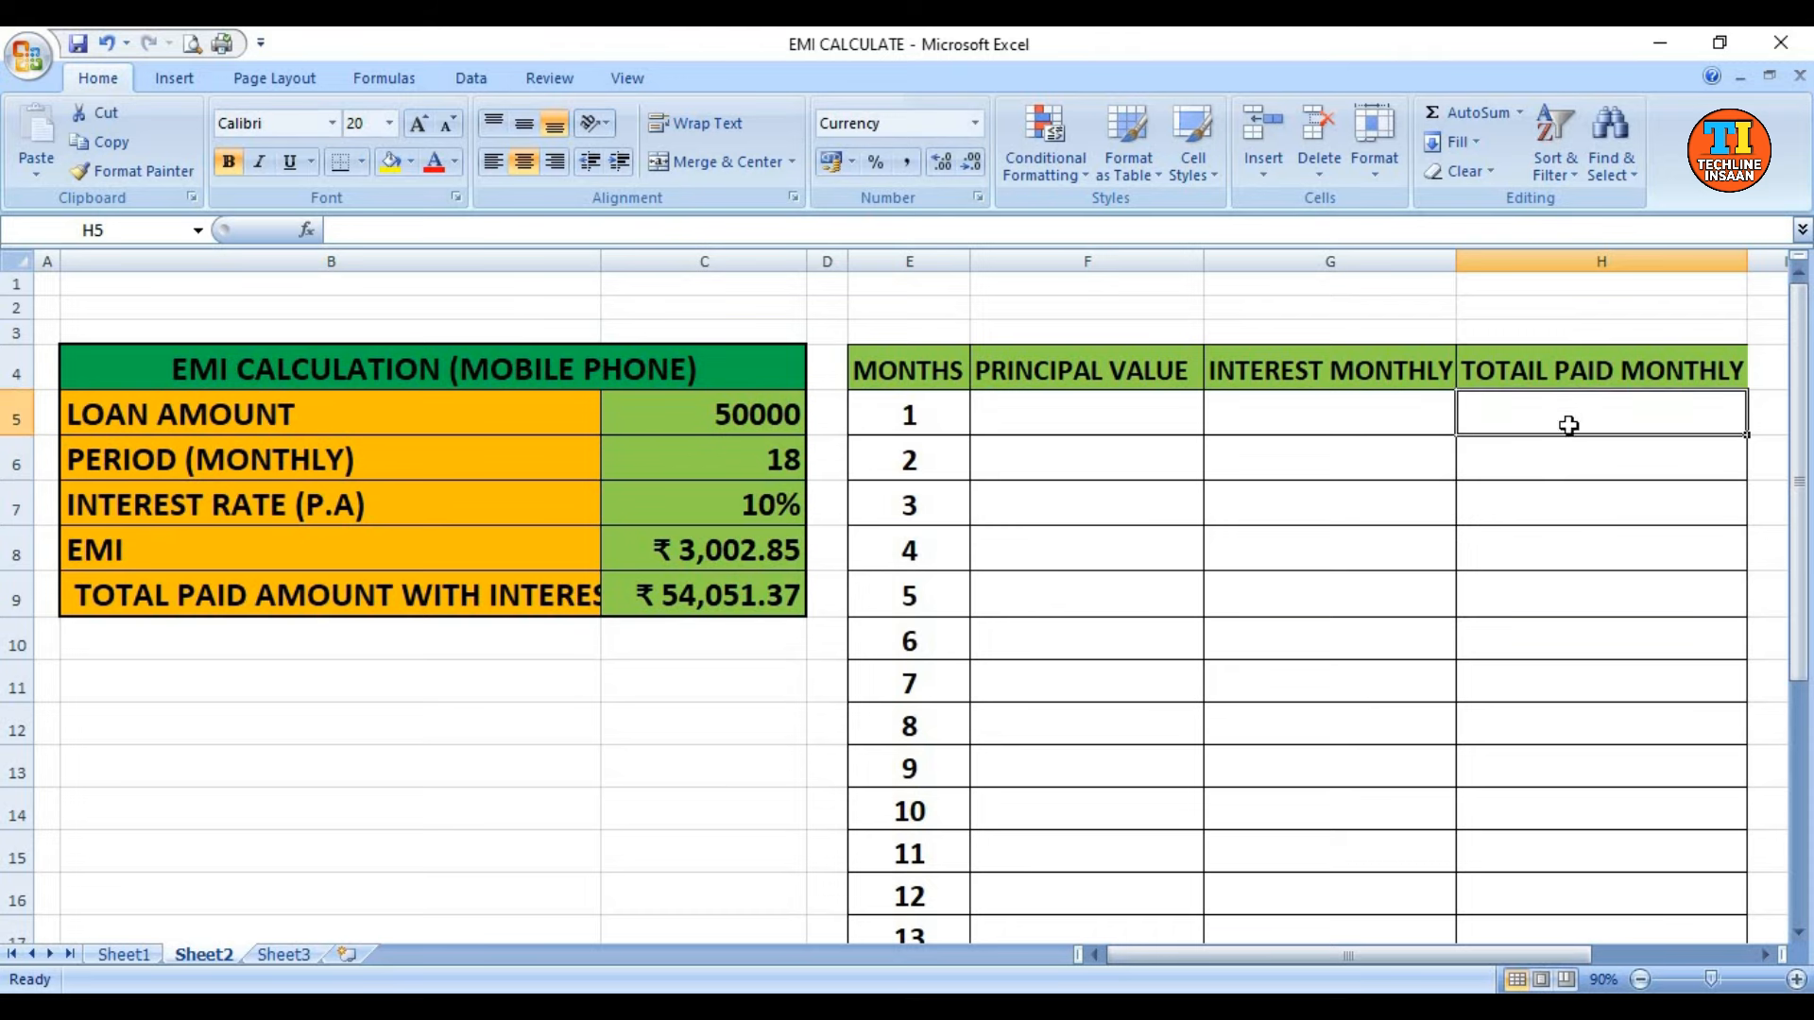
- Begin a PPMT formula in month 1's principal value cell F5 with the monthly rate C7/12
left_click(1148, 409)
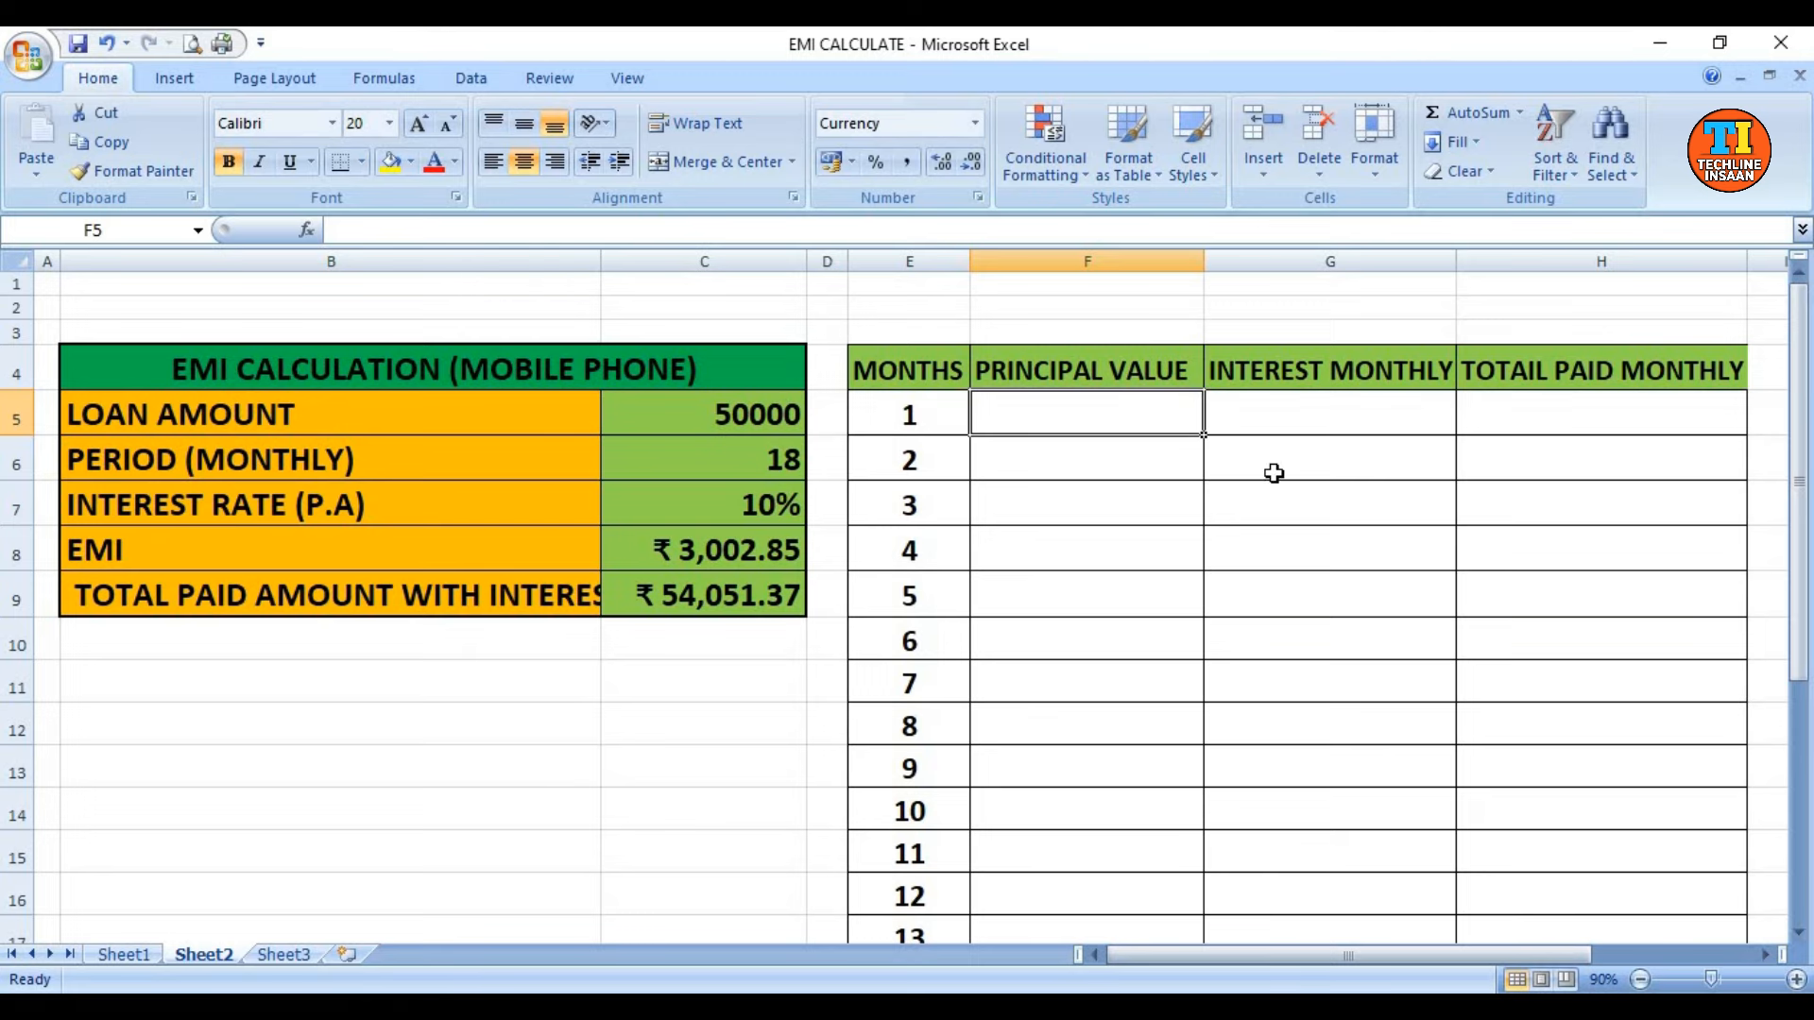
type("=")
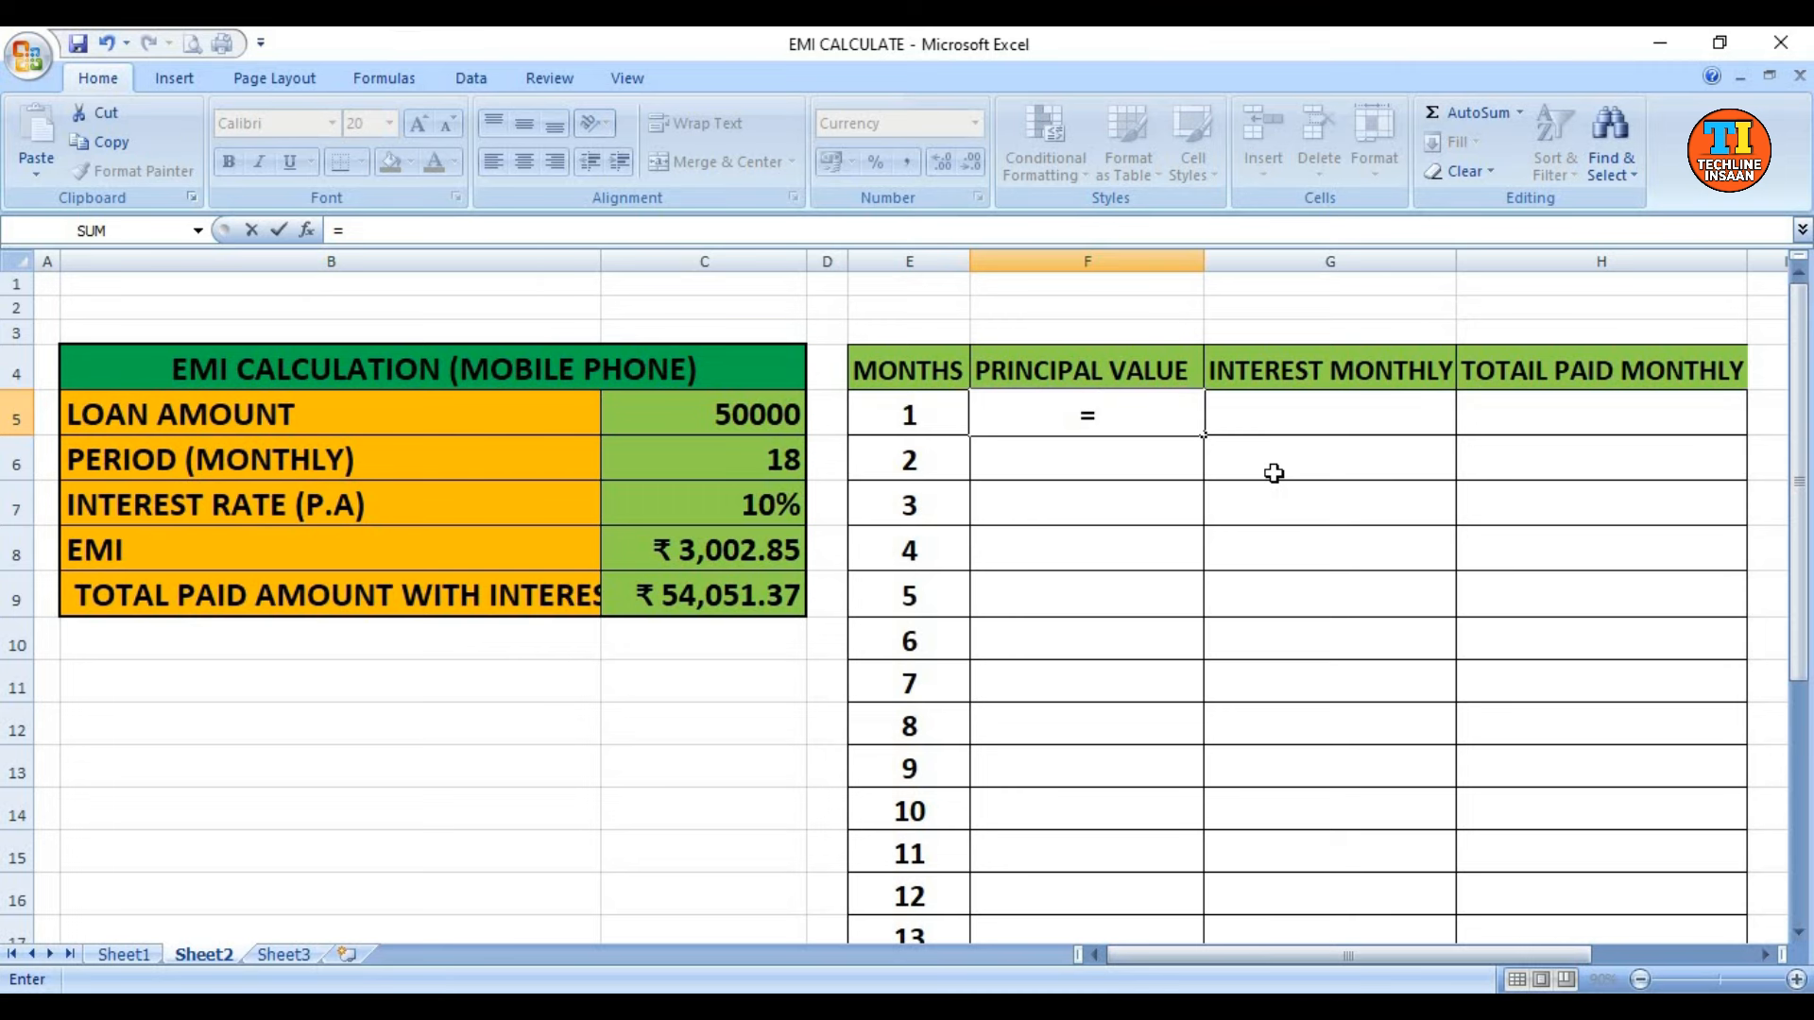
type("P")
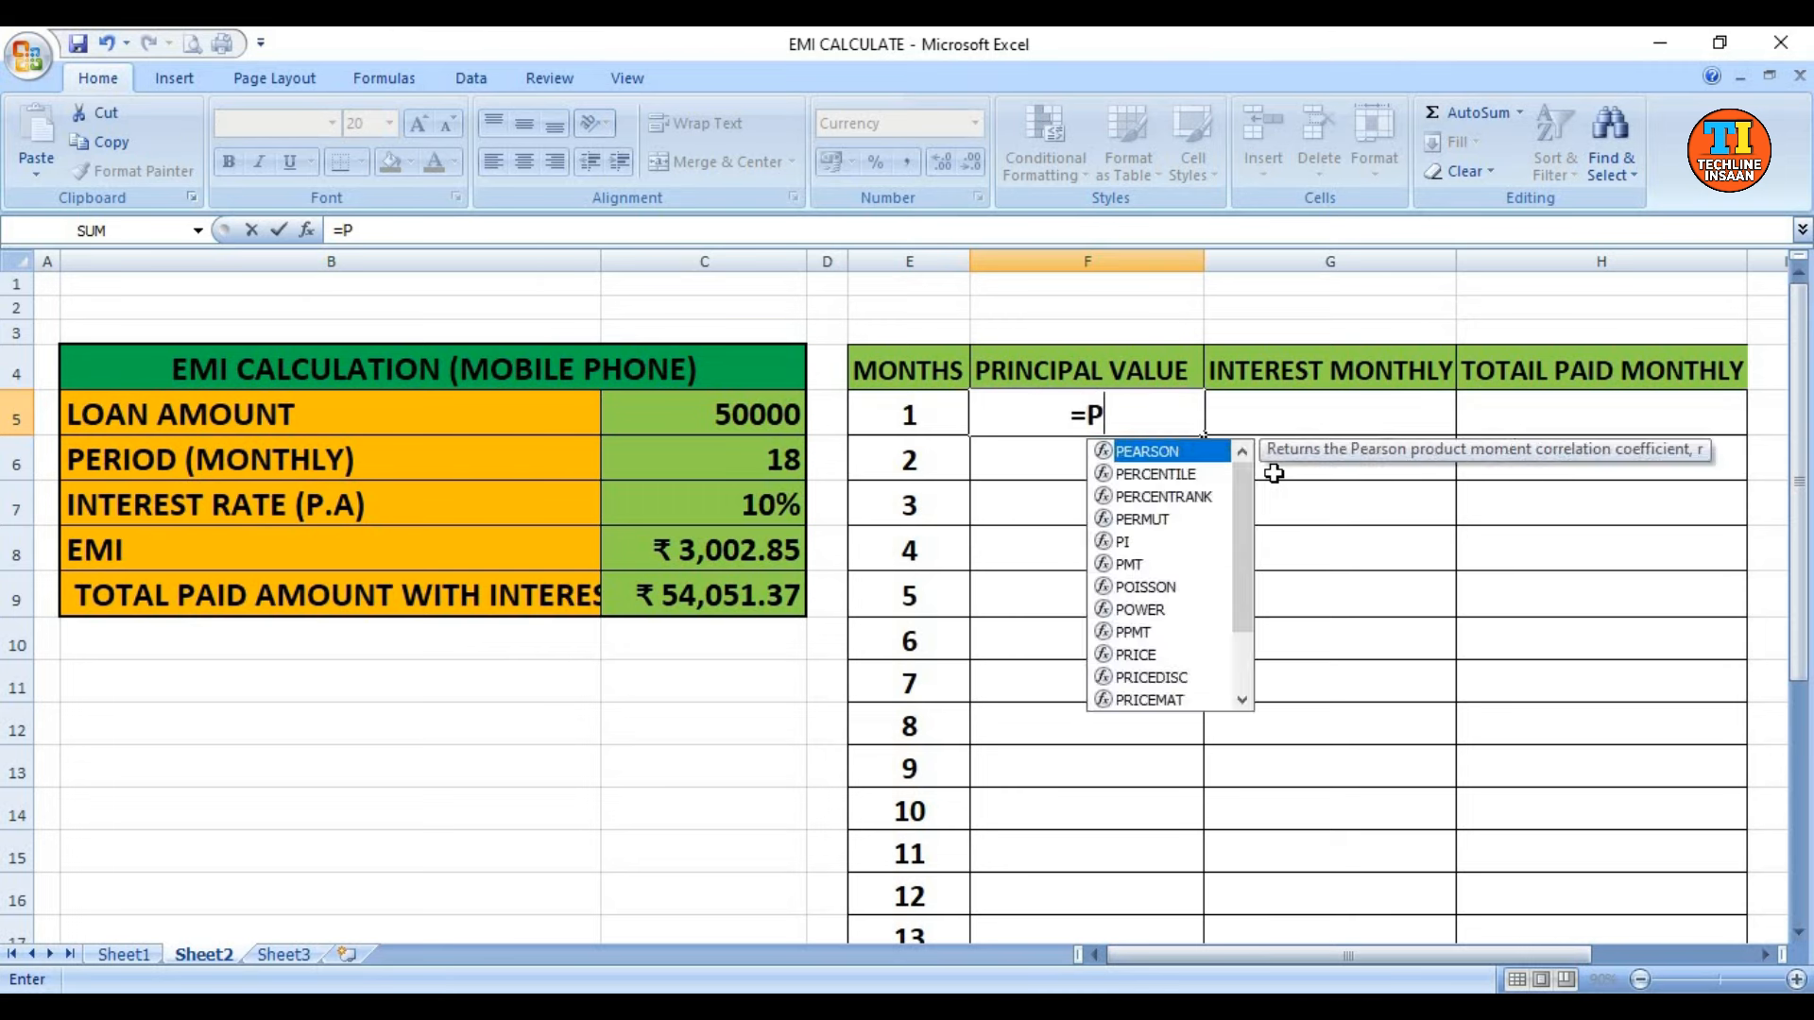
type("PM")
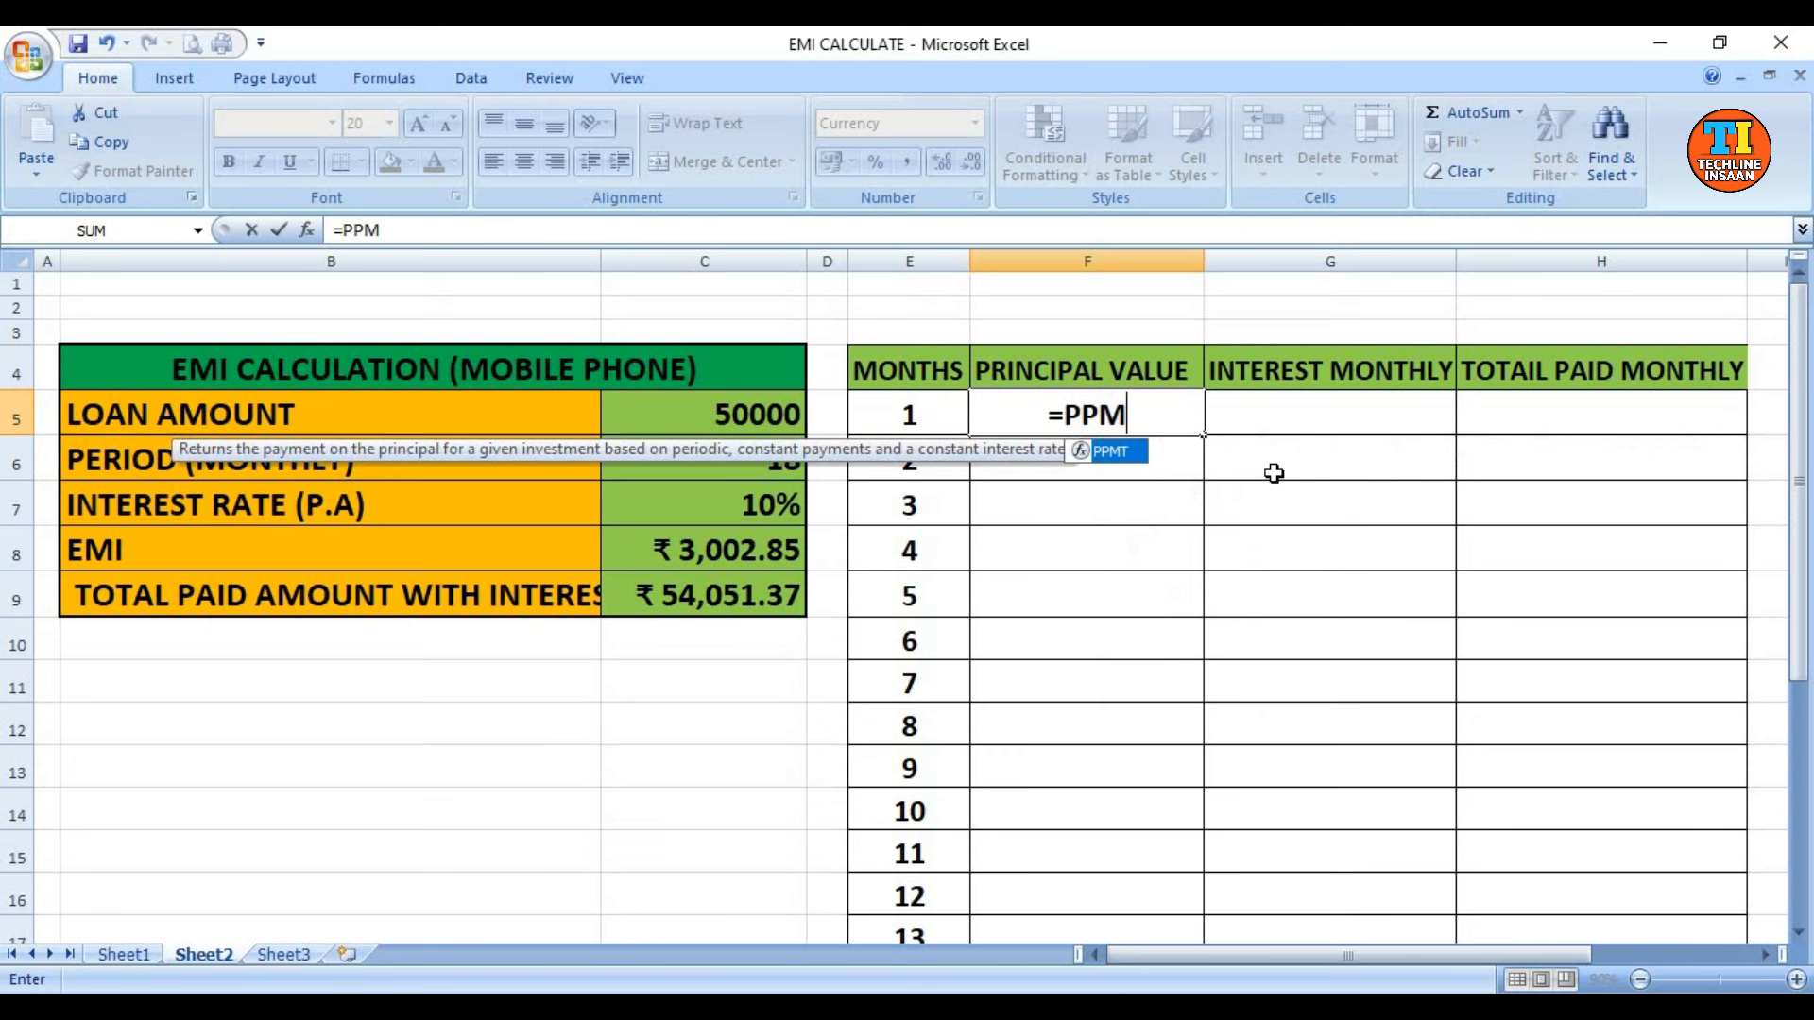
type("T(")
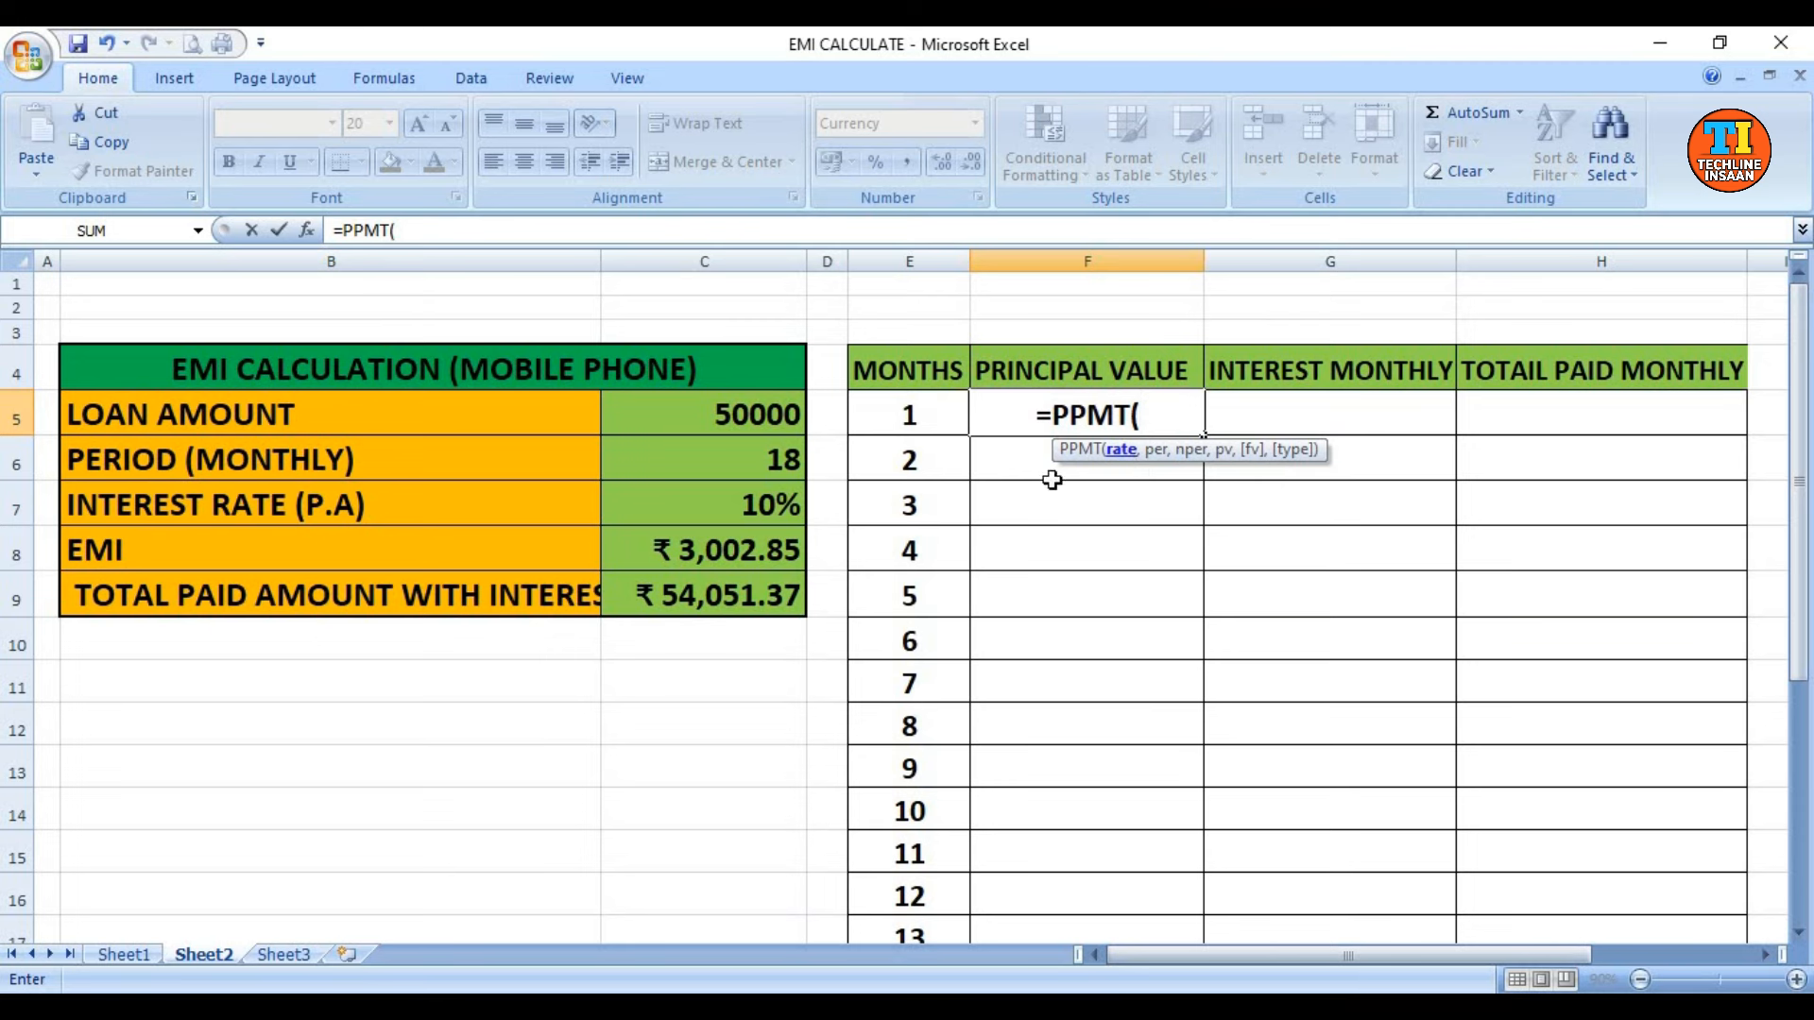
left_click(770, 510)
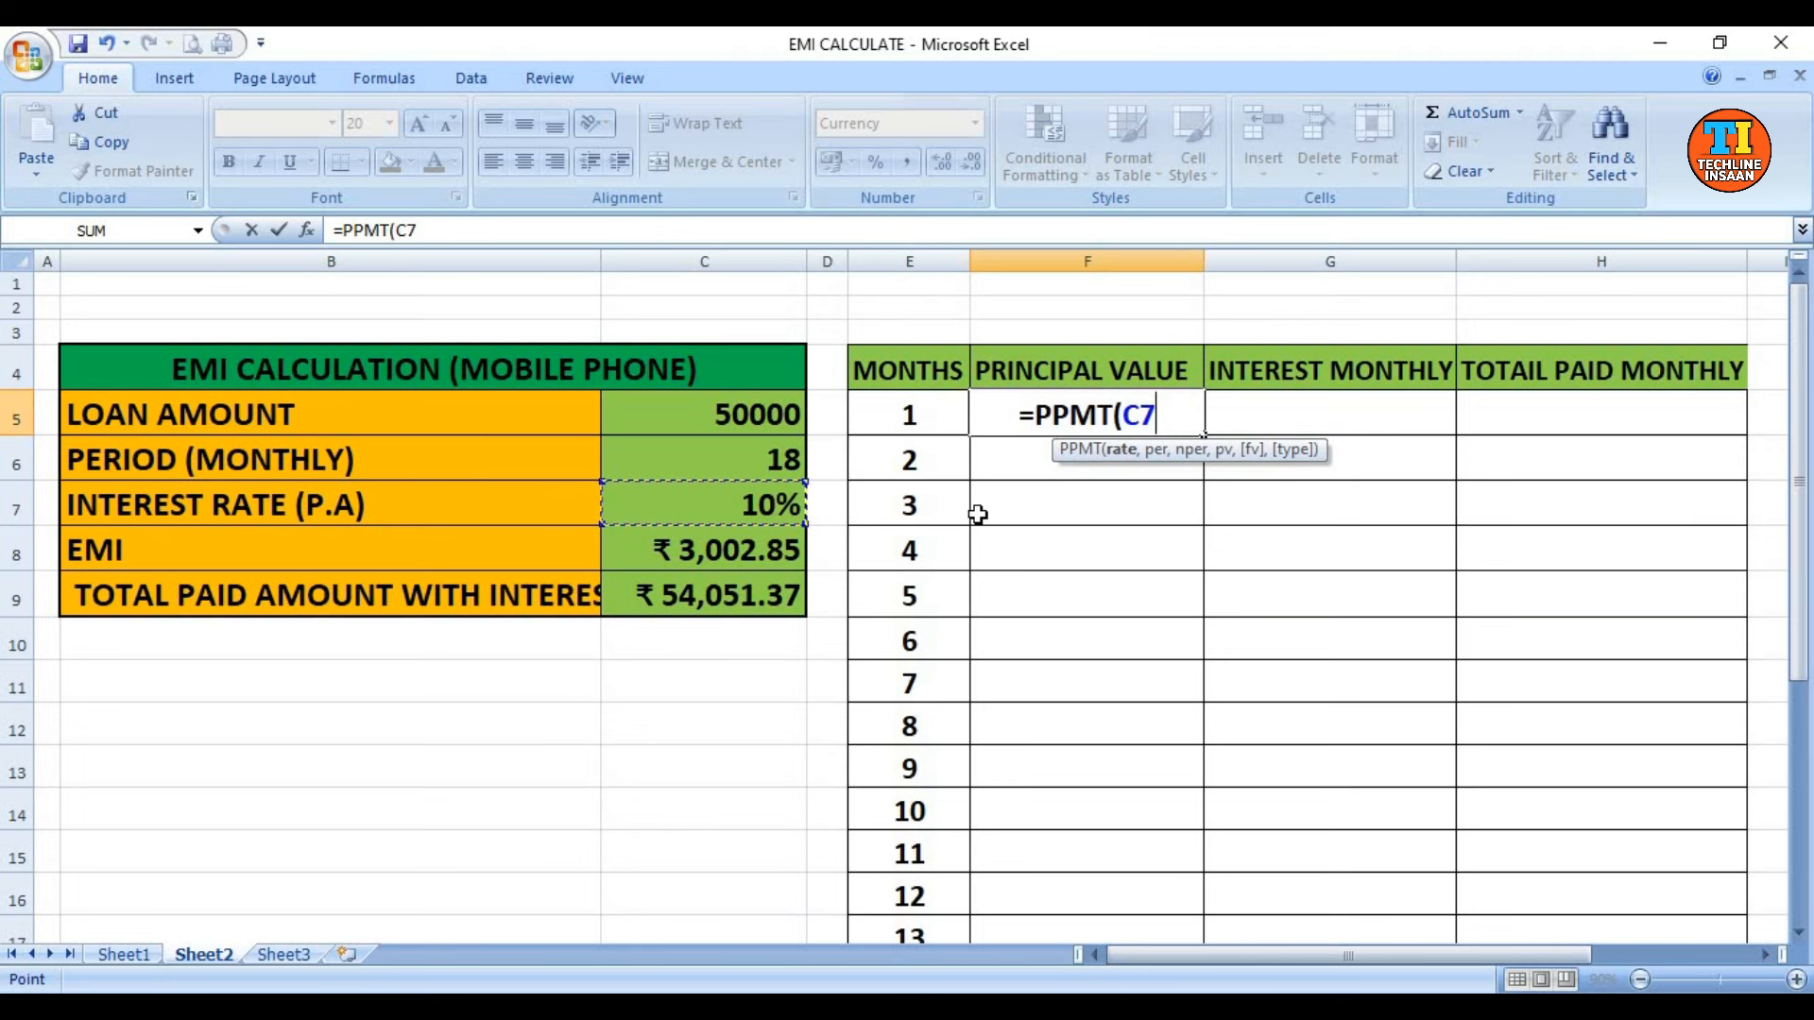
type("/")
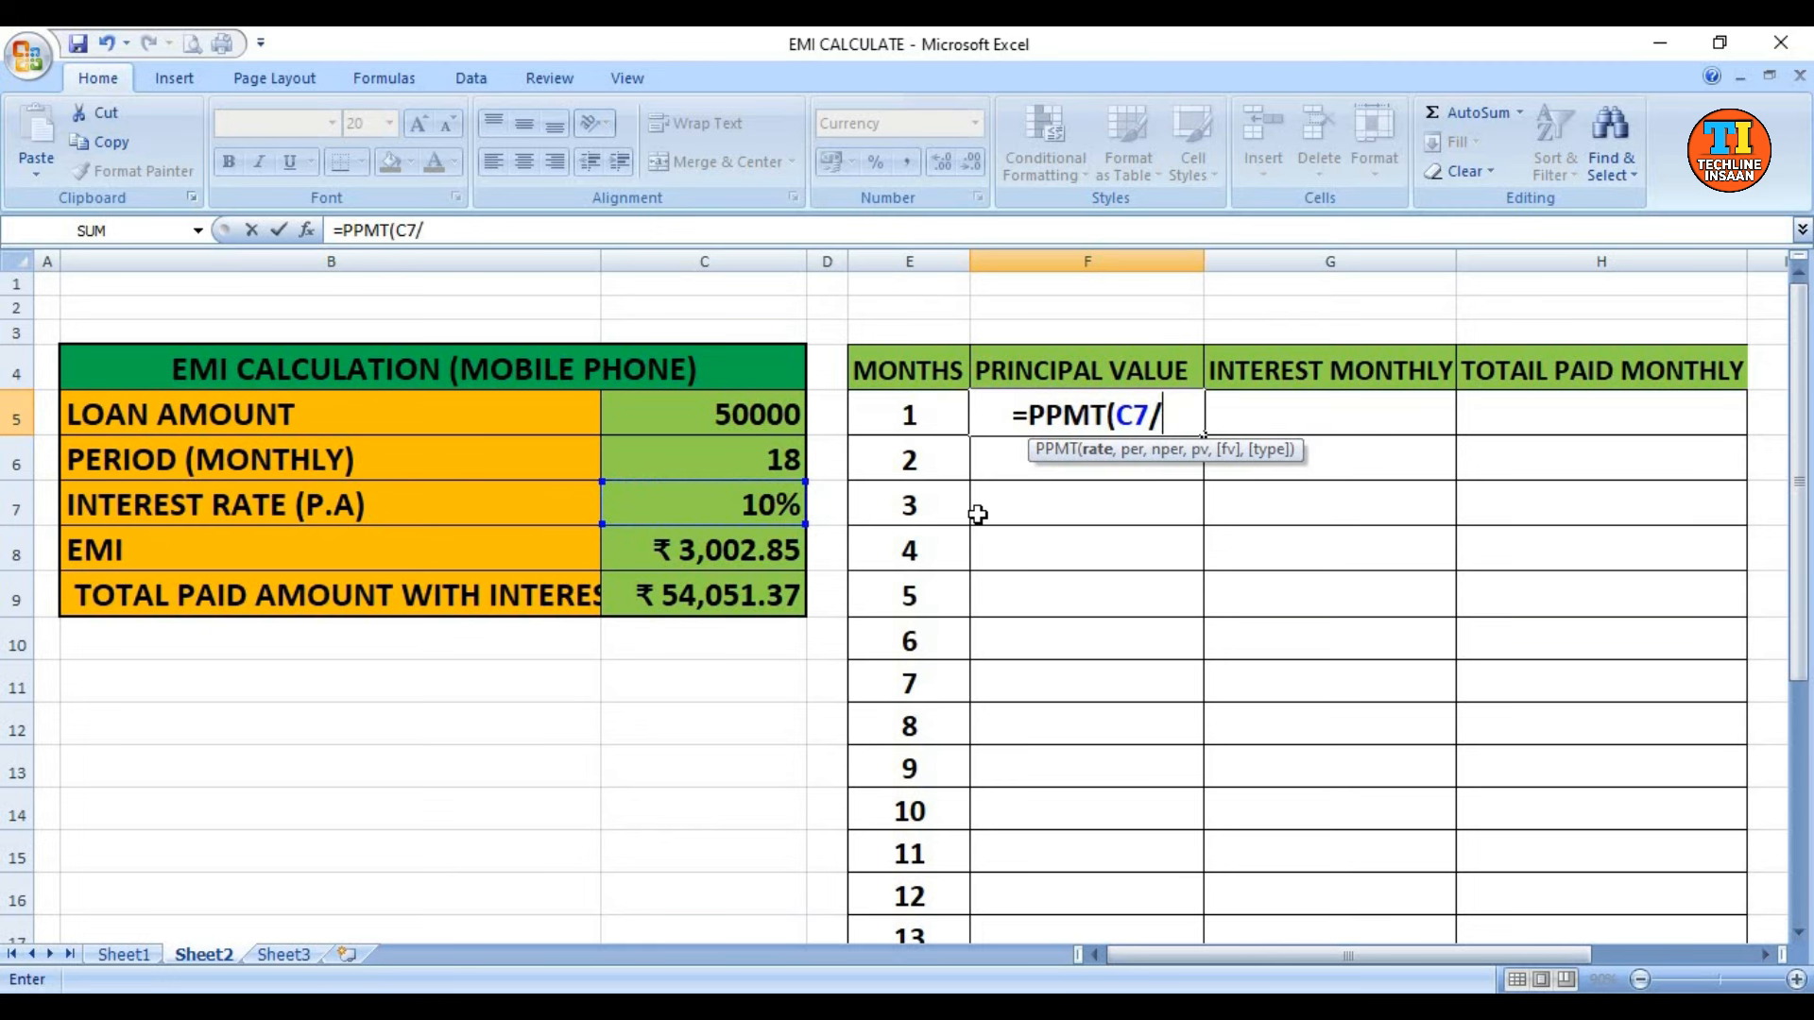
type("12")
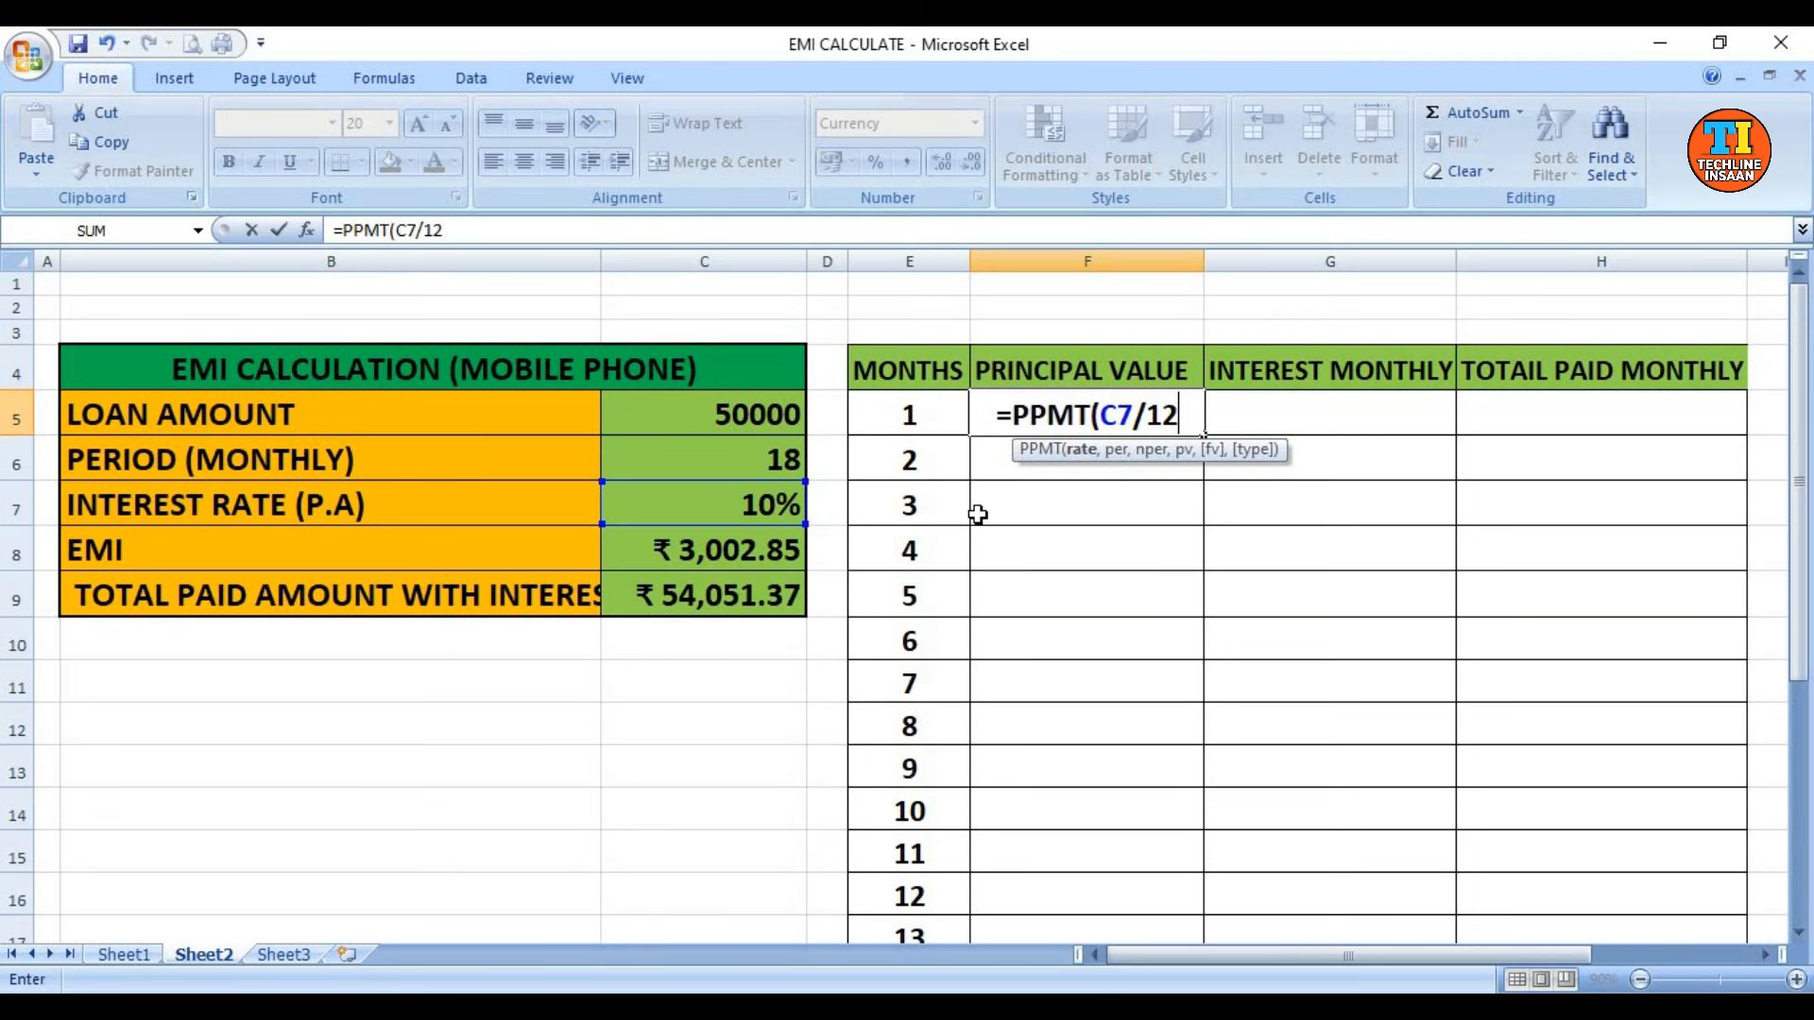
type(",")
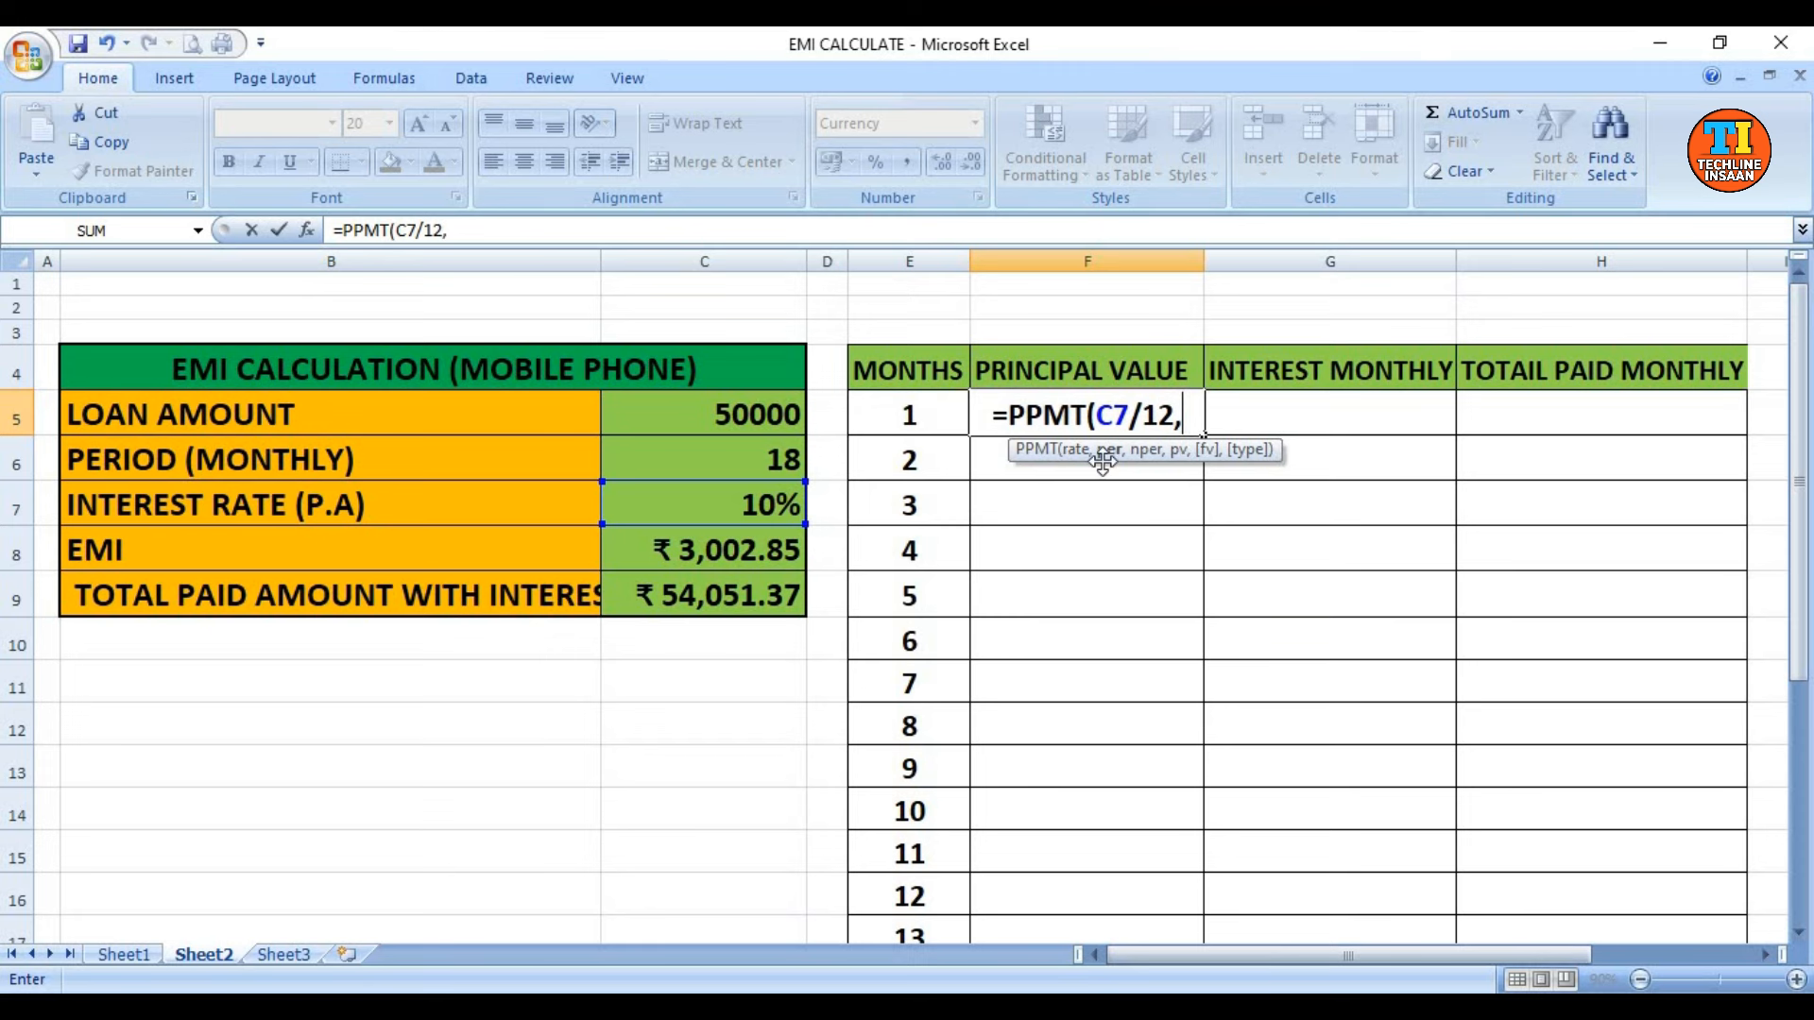
- Complete the PPMT arguments in F5 with month E5, period C6 and the negated loan amount, giving =PPMT(C7/12,E5,C6,-C5)
left_click(911, 421)
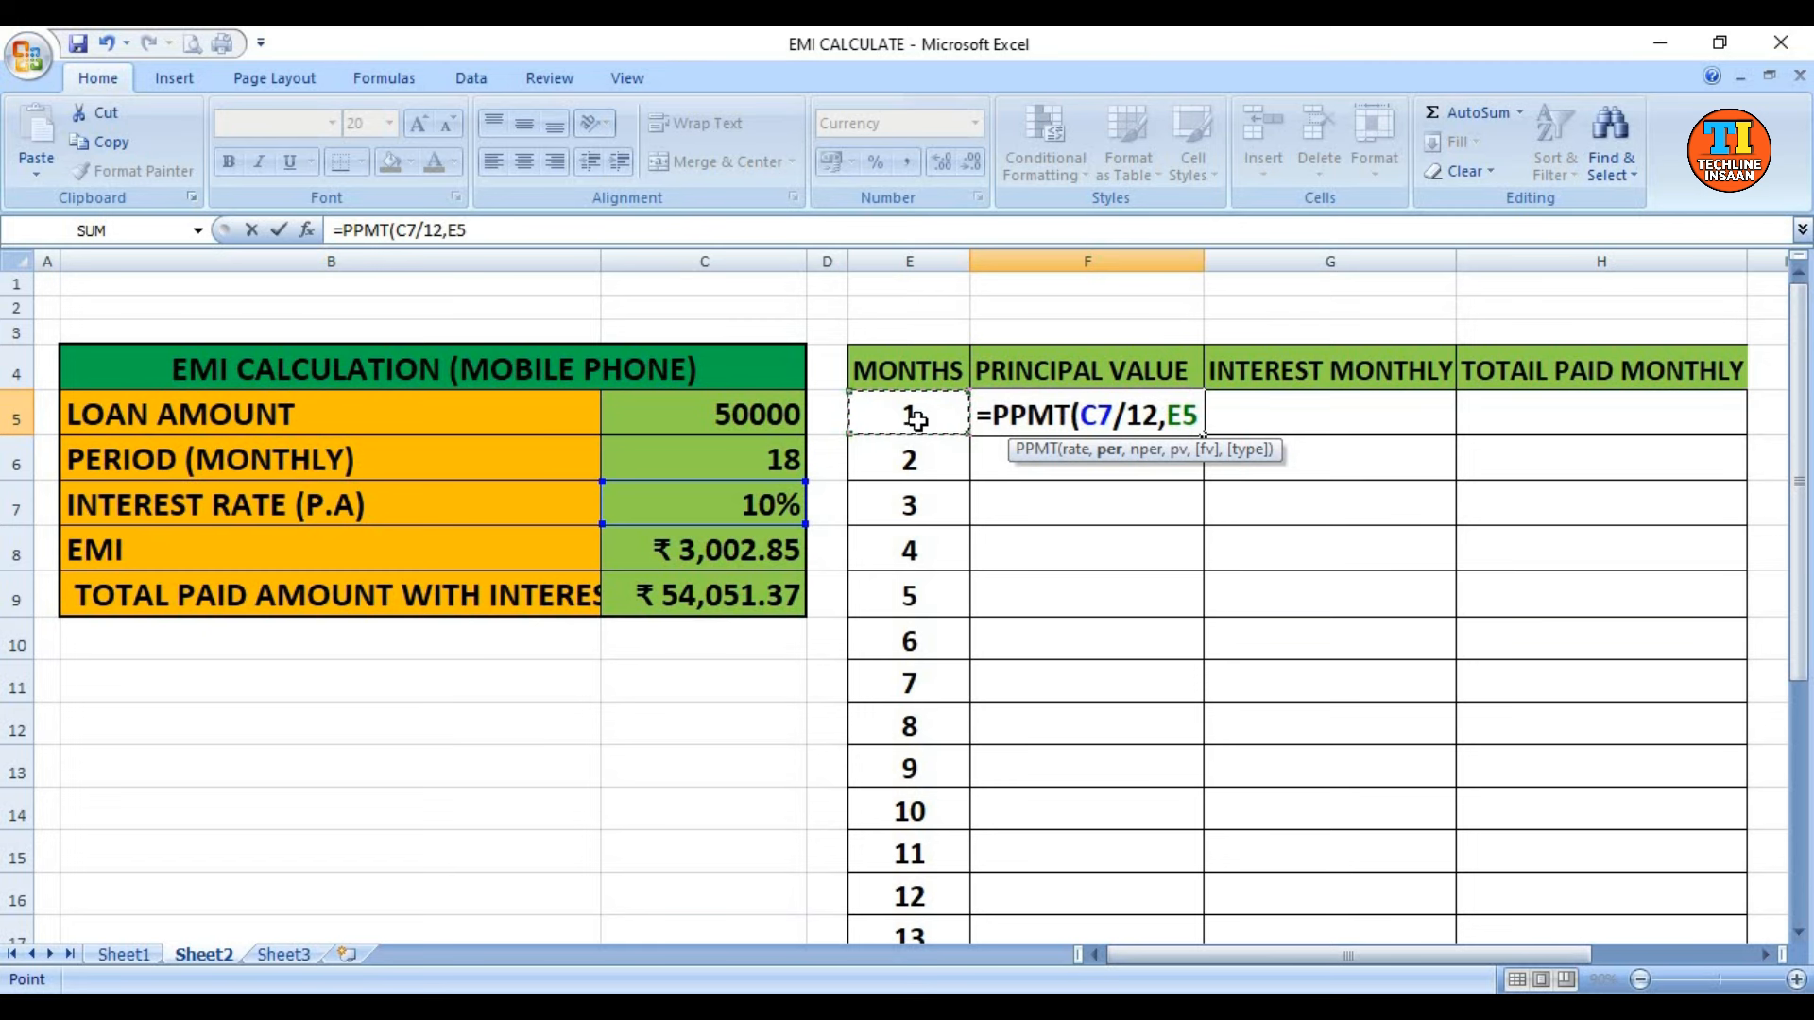
type(",")
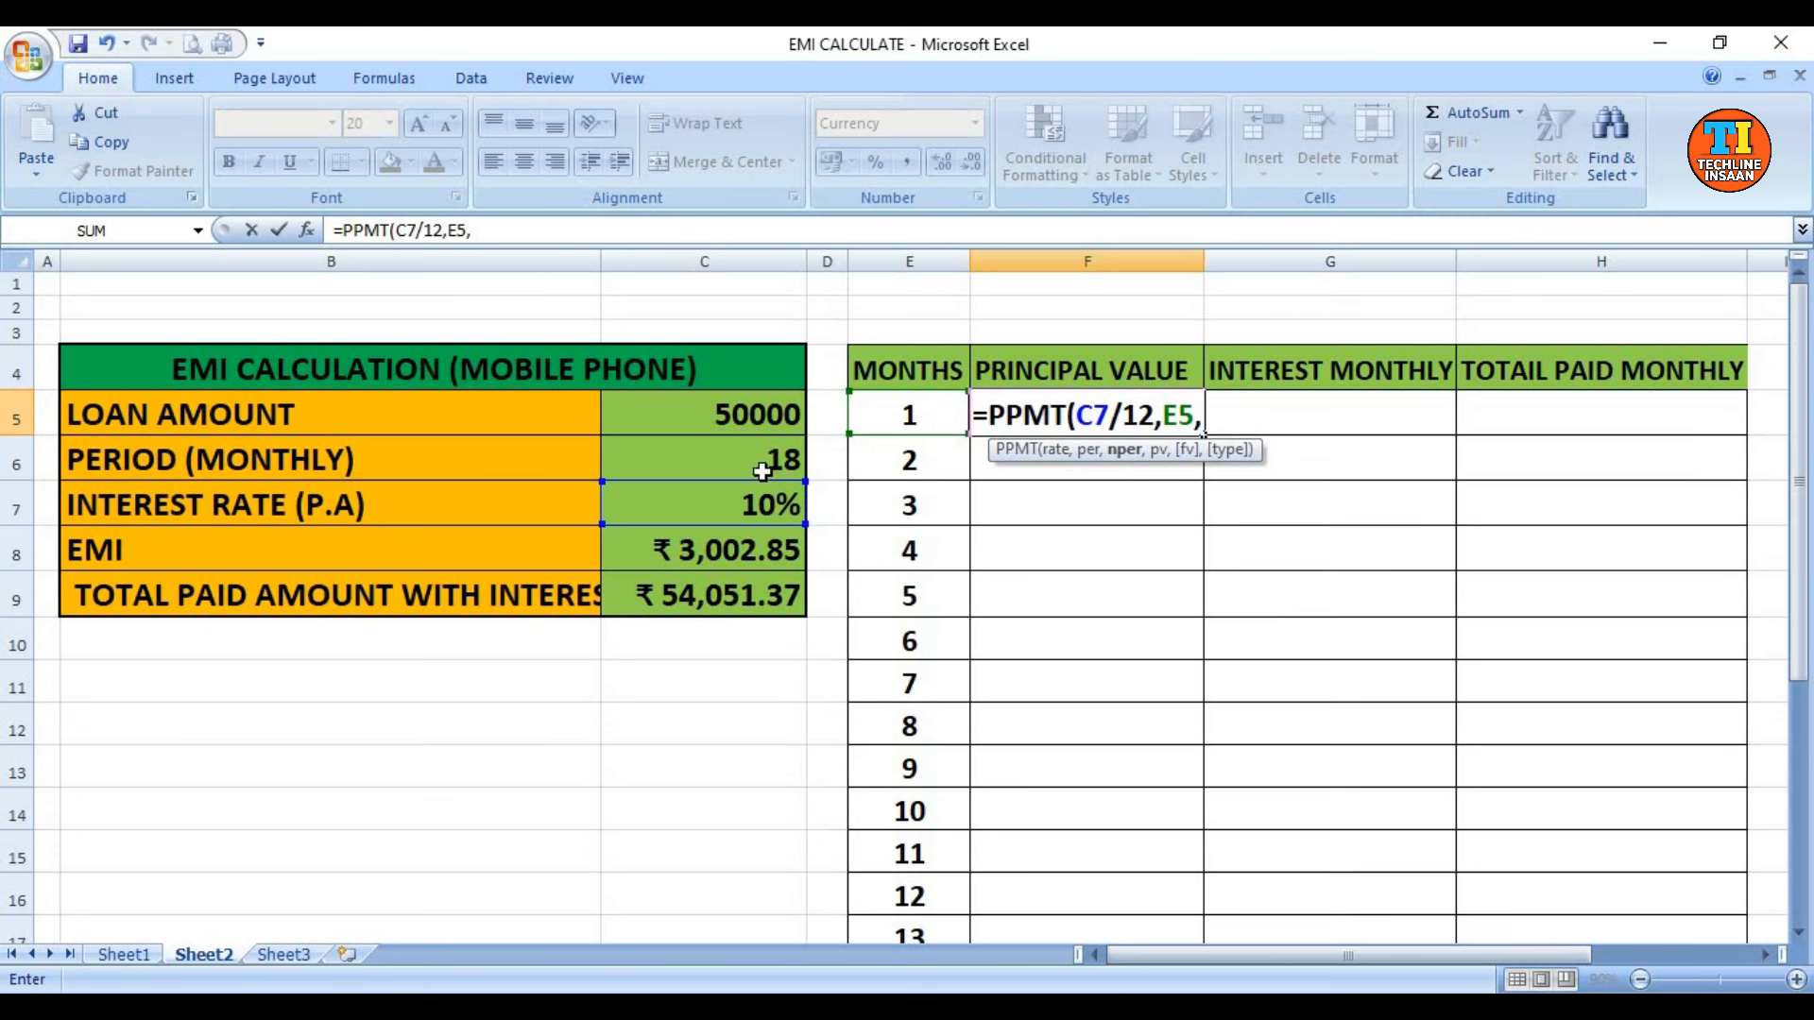
left_click(710, 460)
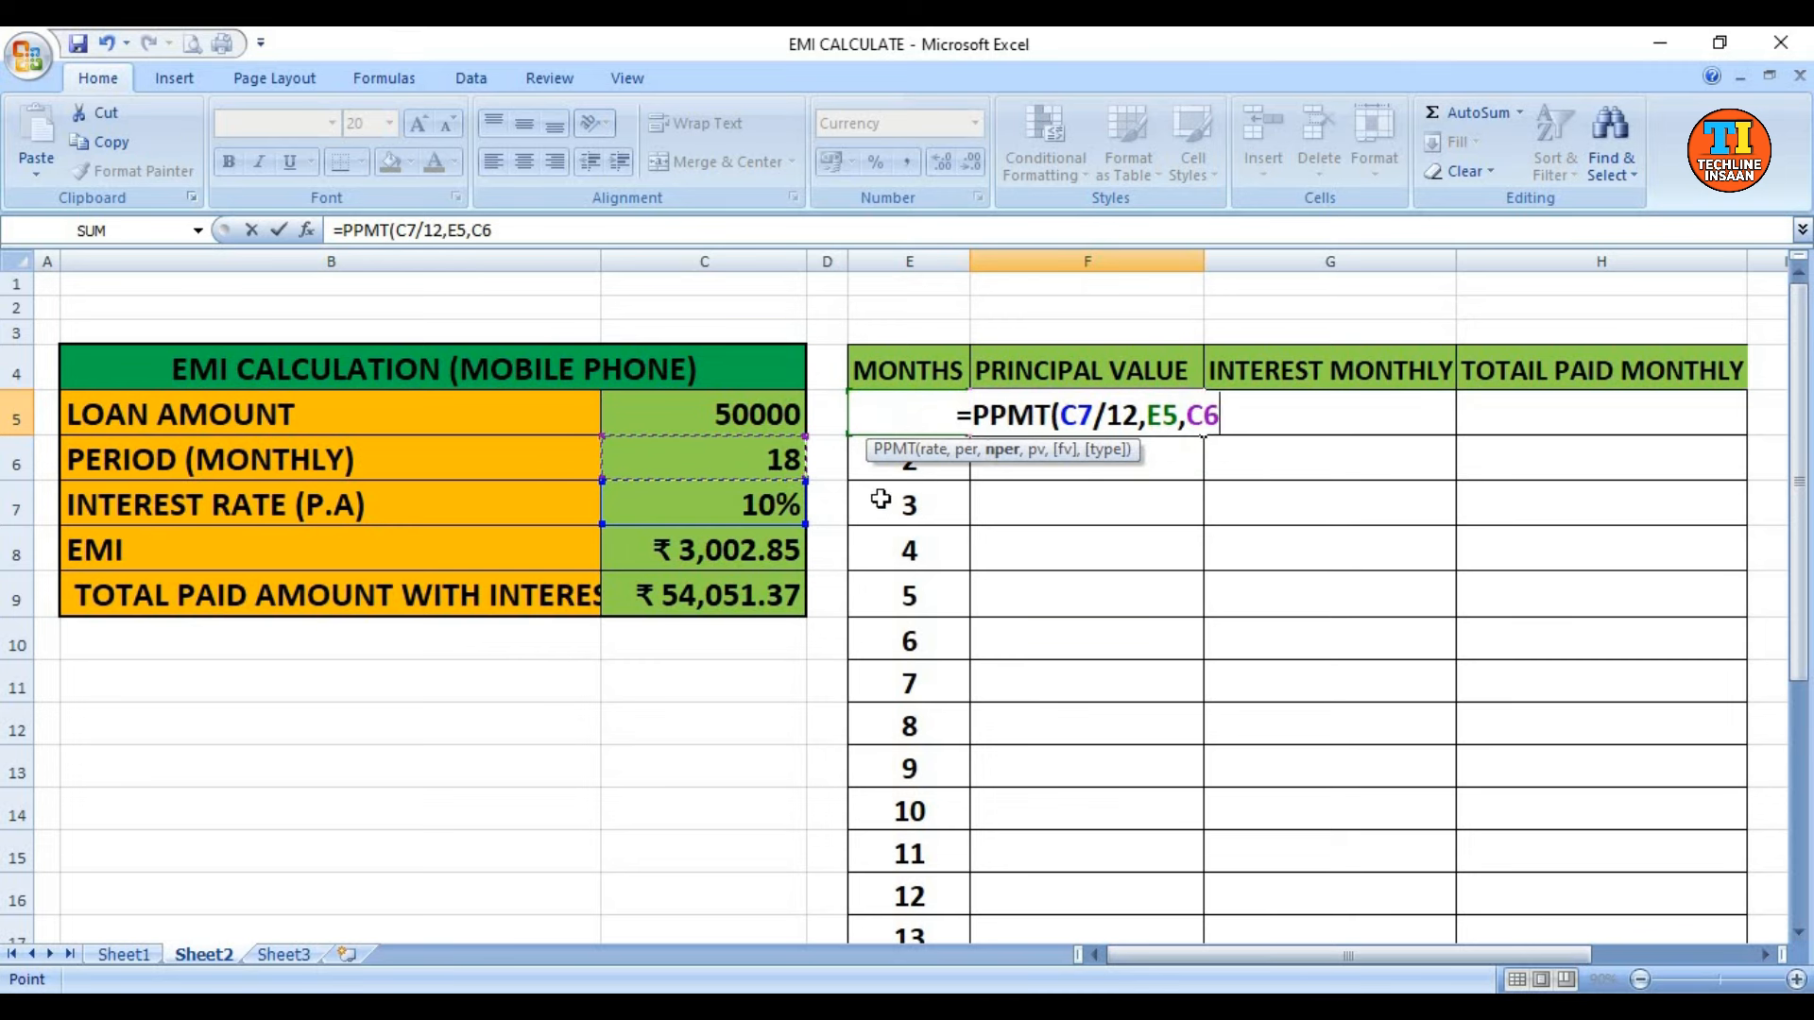
type(",")
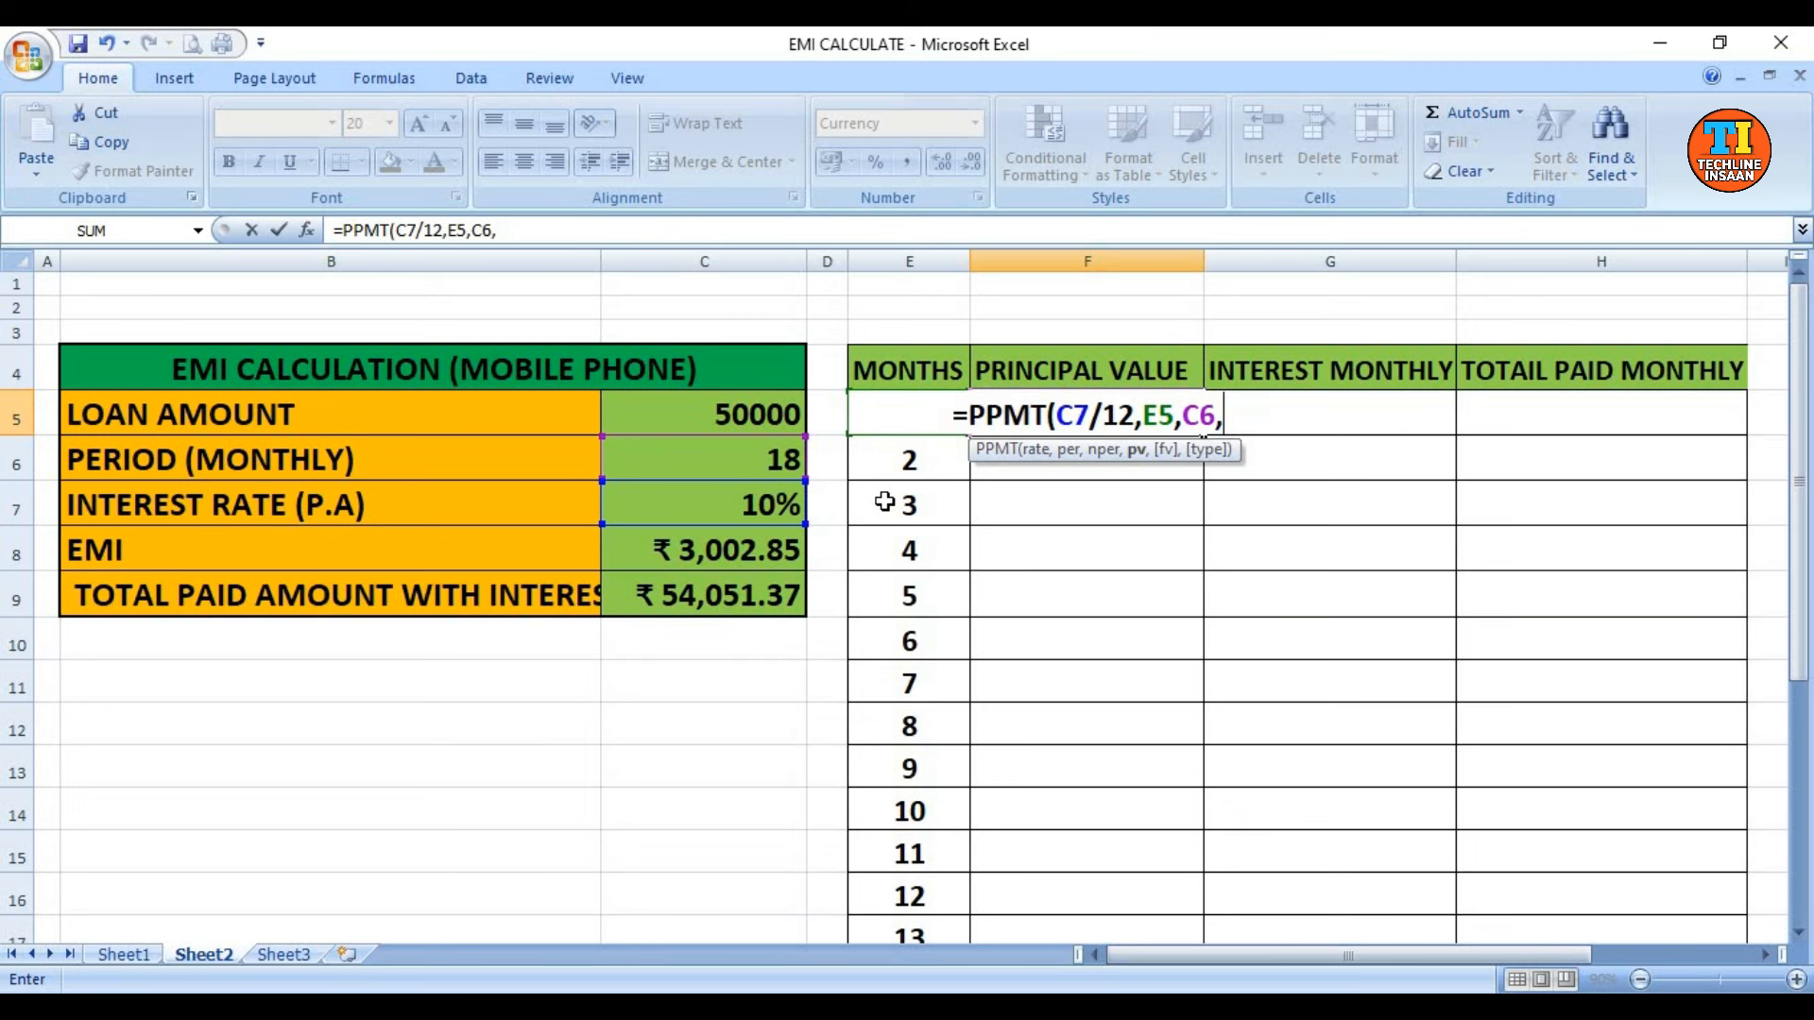
type("-")
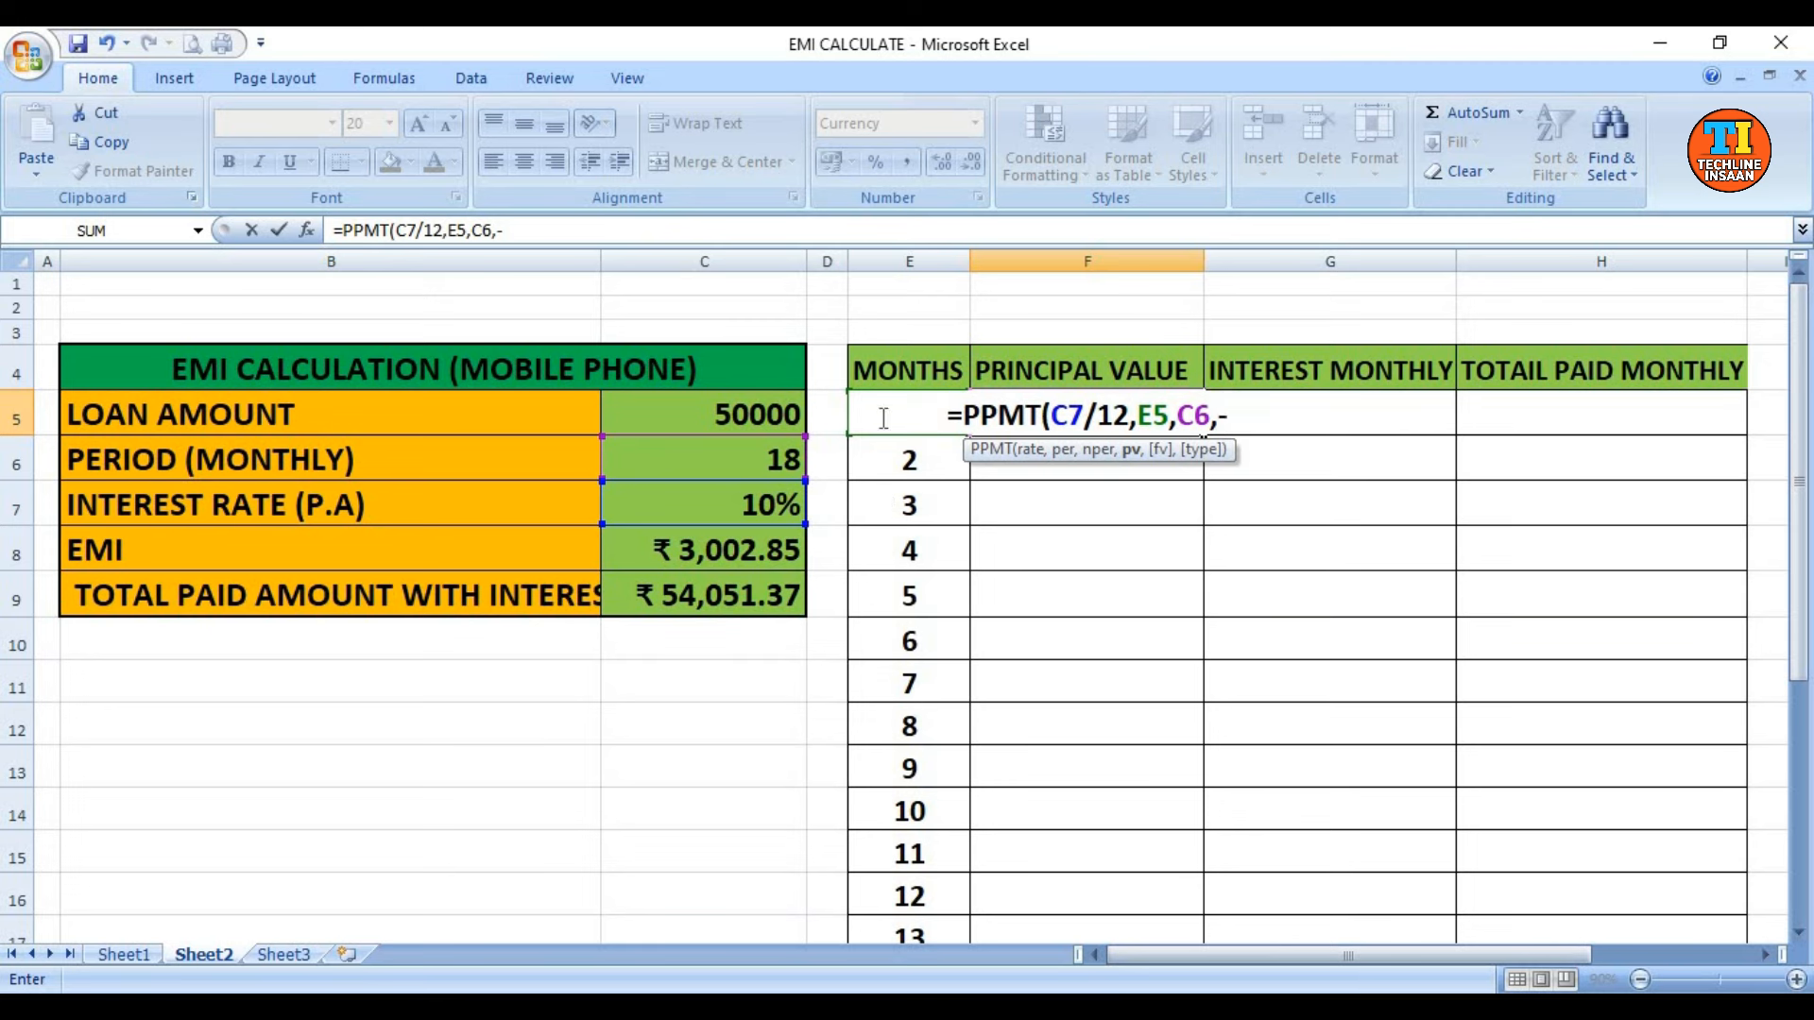
left_click(774, 425)
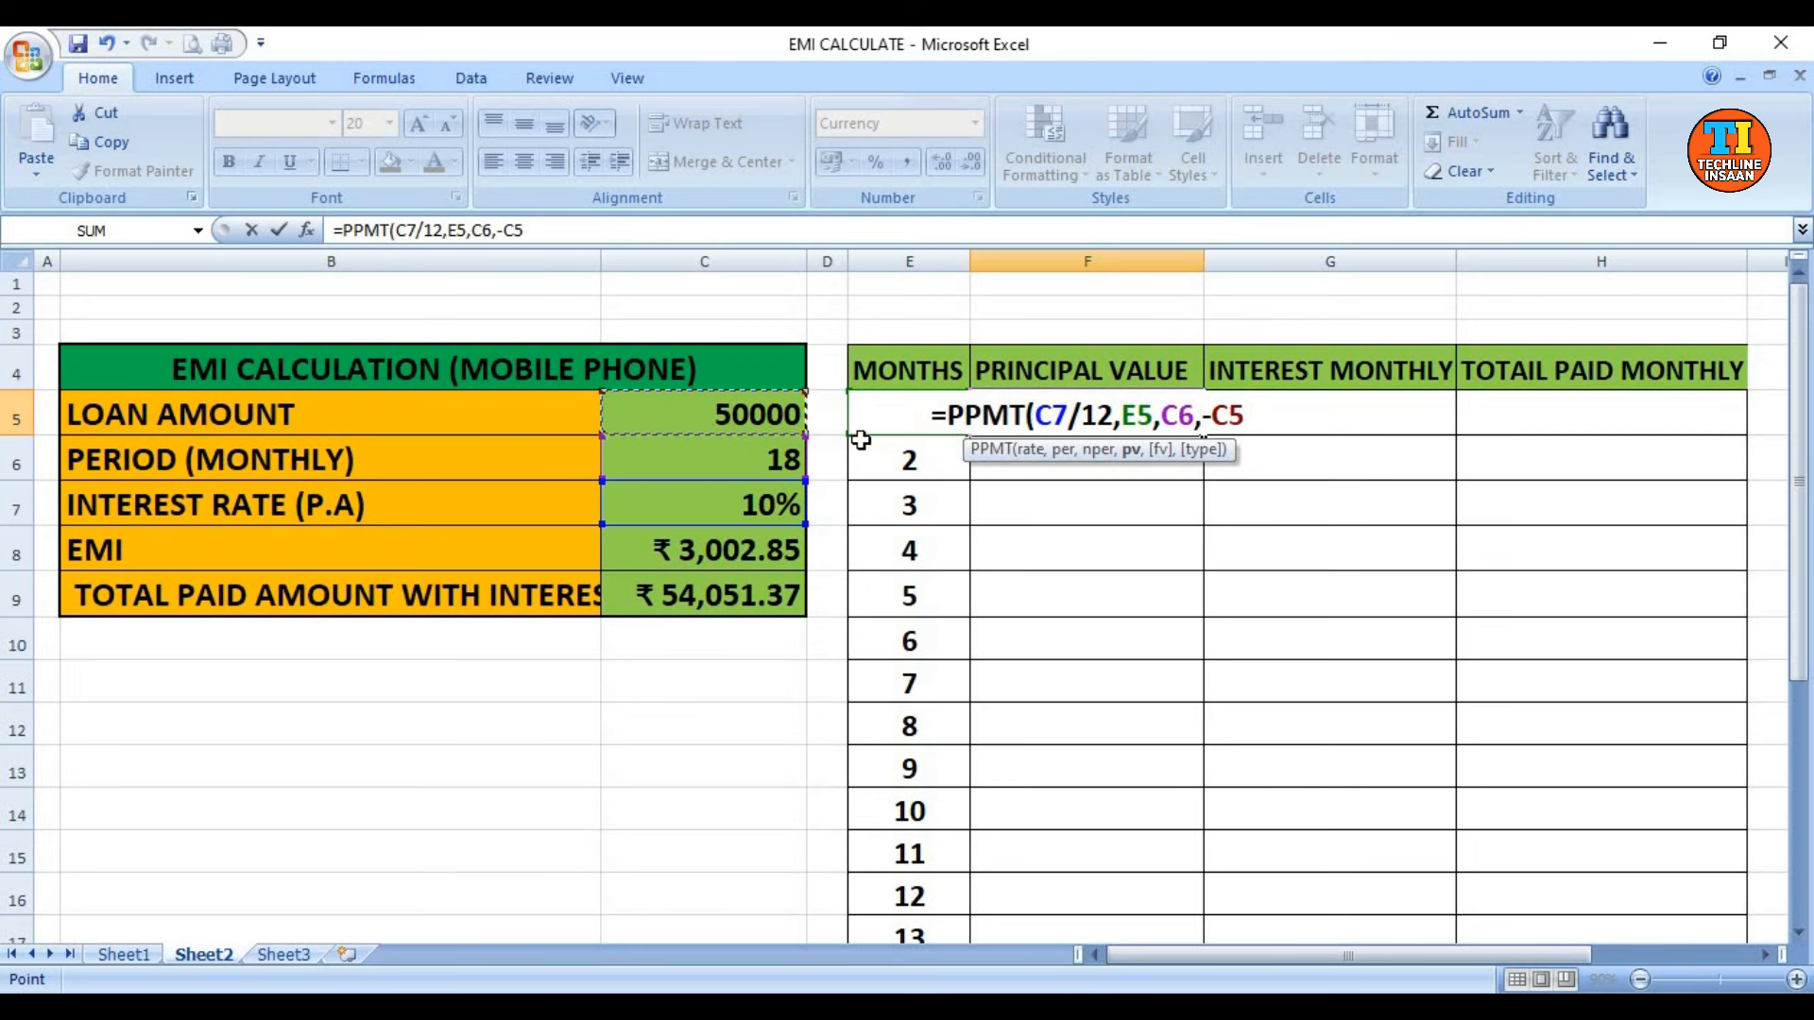
type(")")
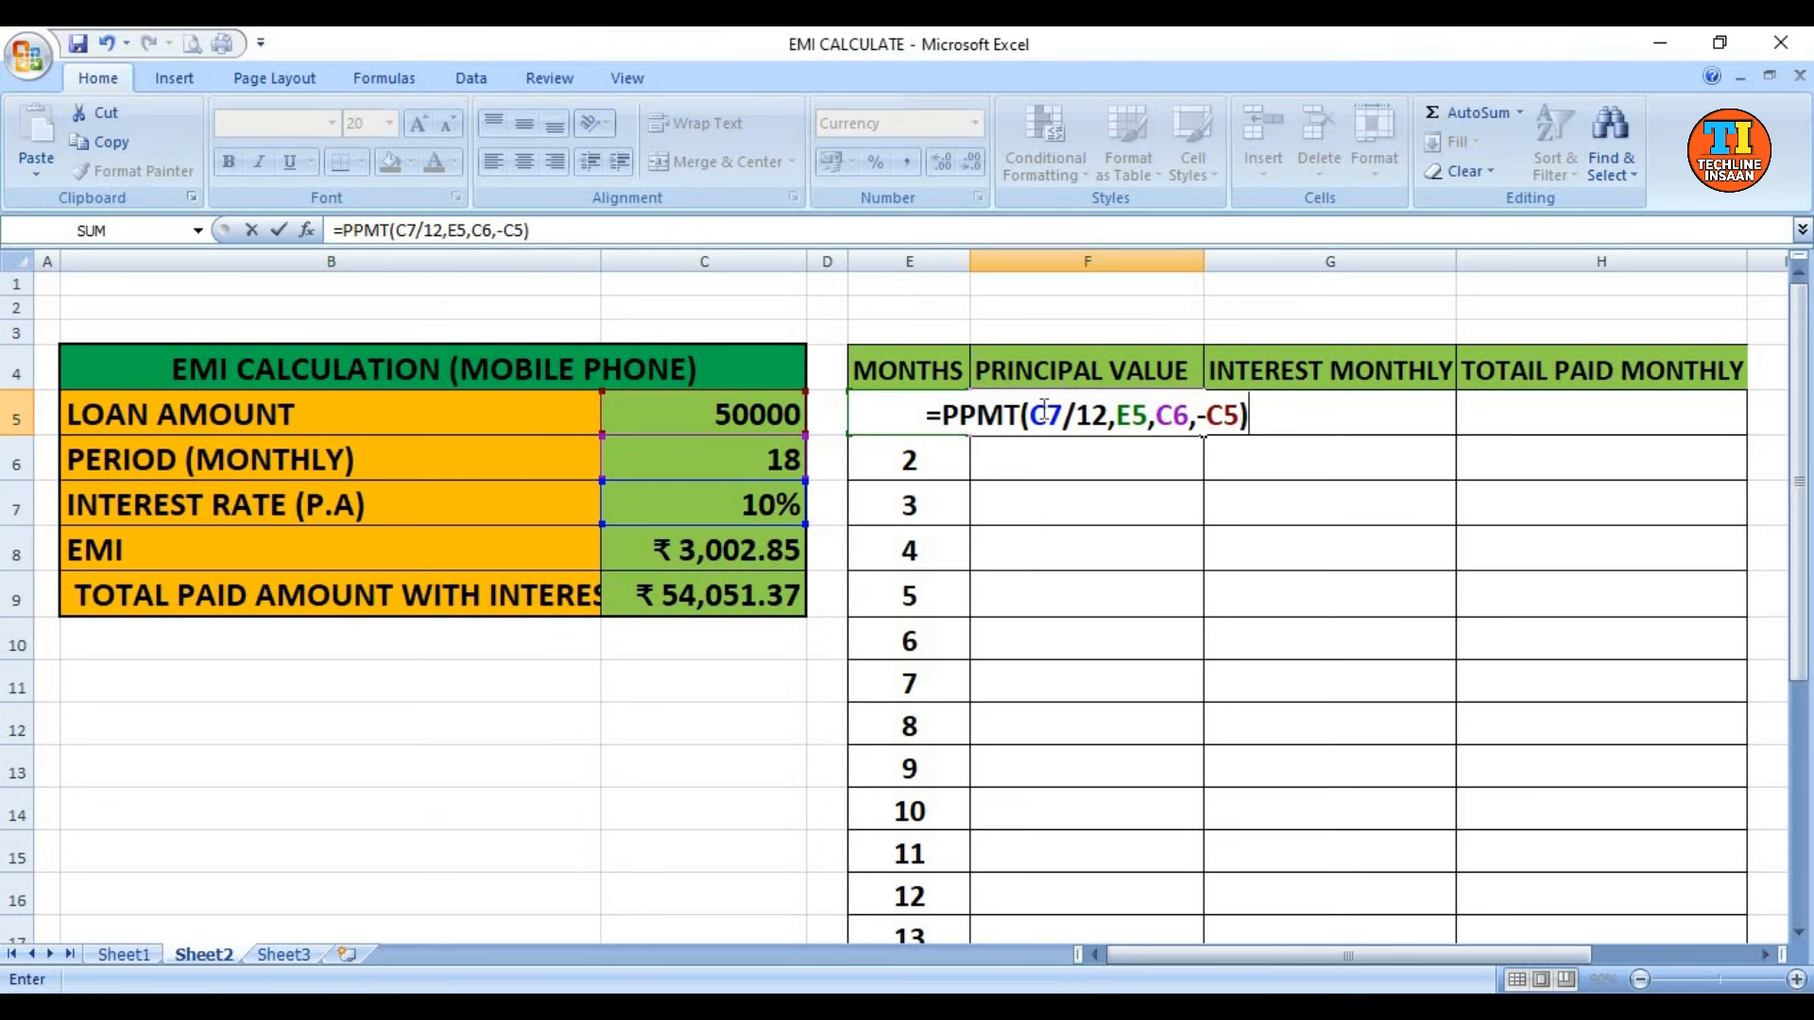
- Make C7, C6 and C5 absolute references in F5's PPMT formula, and fill the formula down the principal value column through month 18
left_click_drag(1030, 416, 1103, 408)
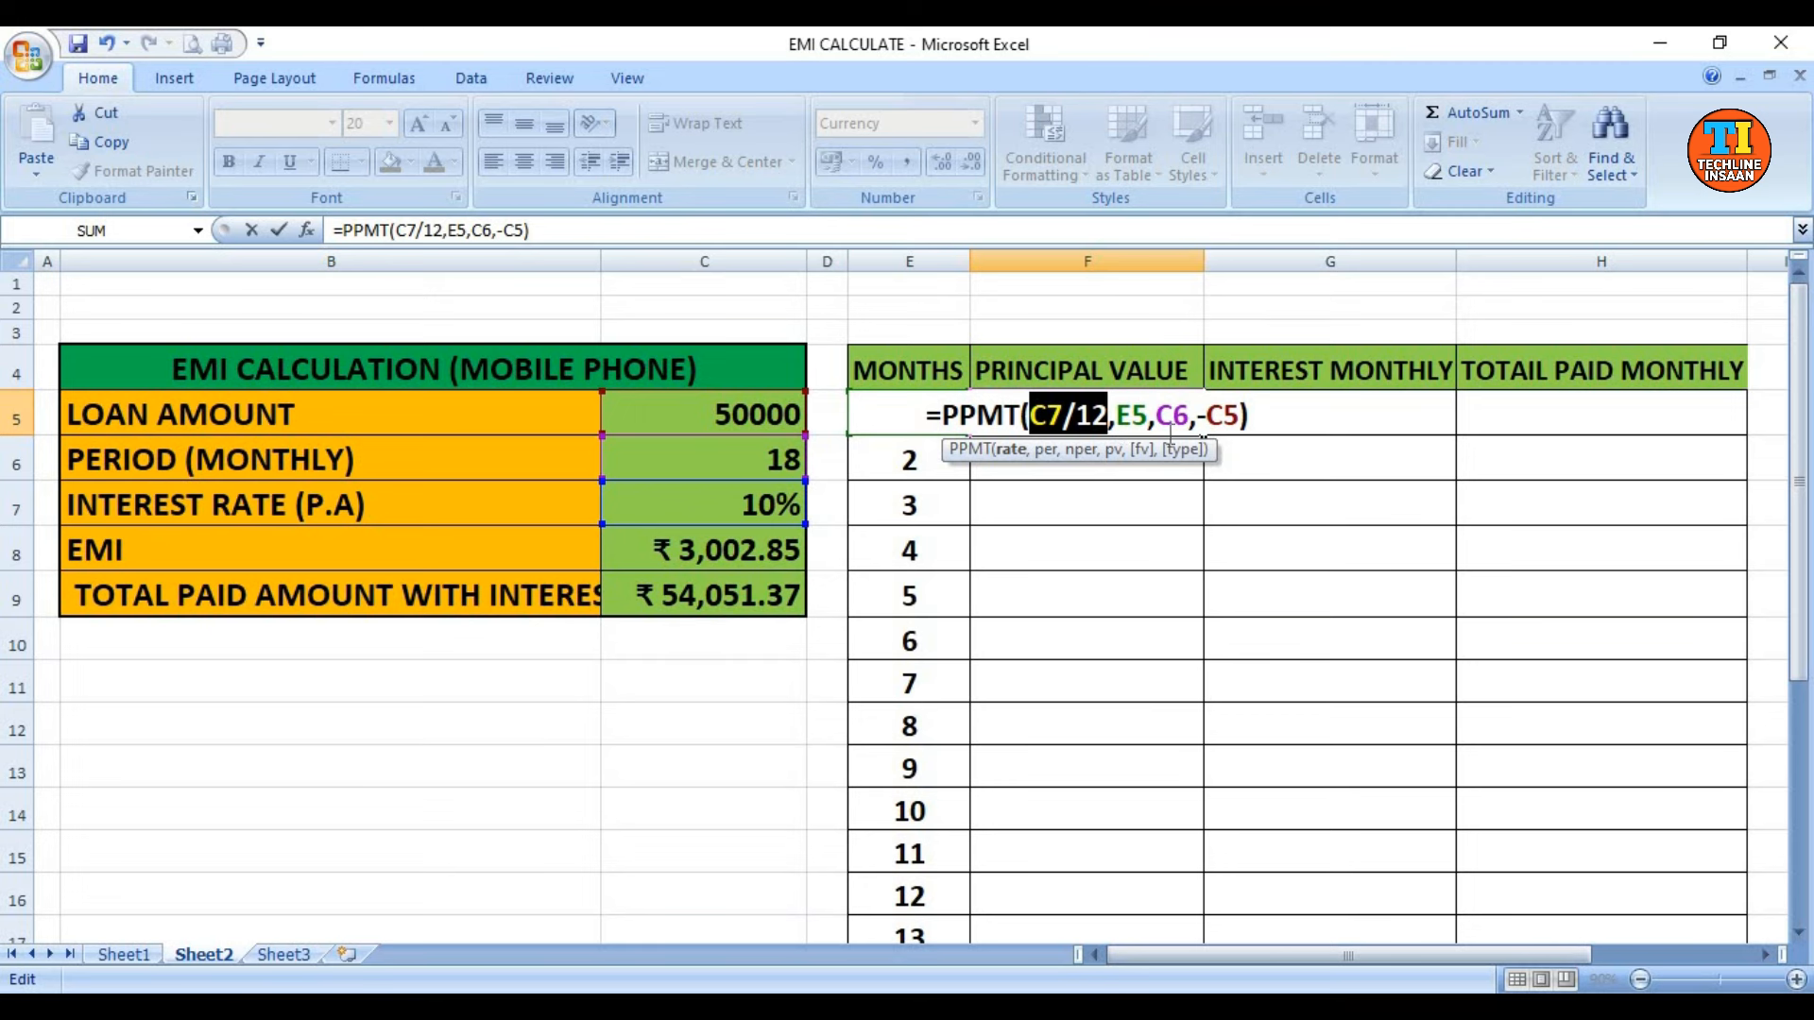
key("F4")
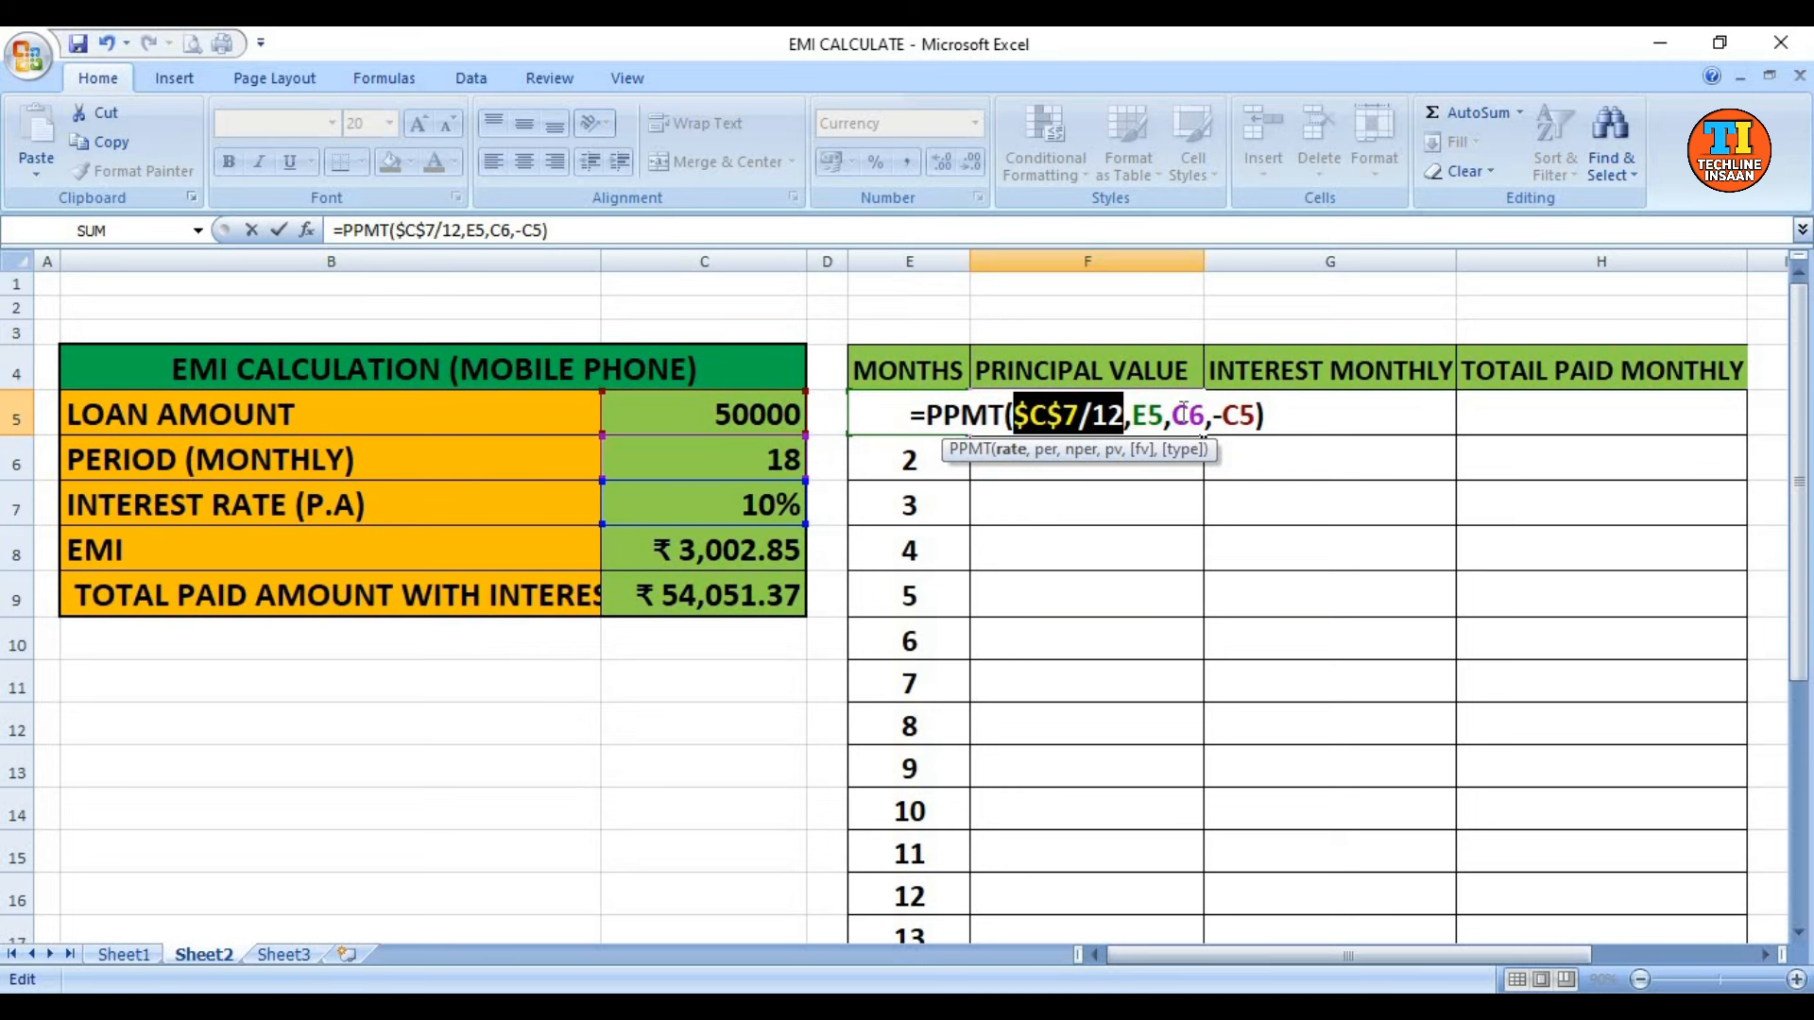
left_click_drag(1172, 413, 1206, 416)
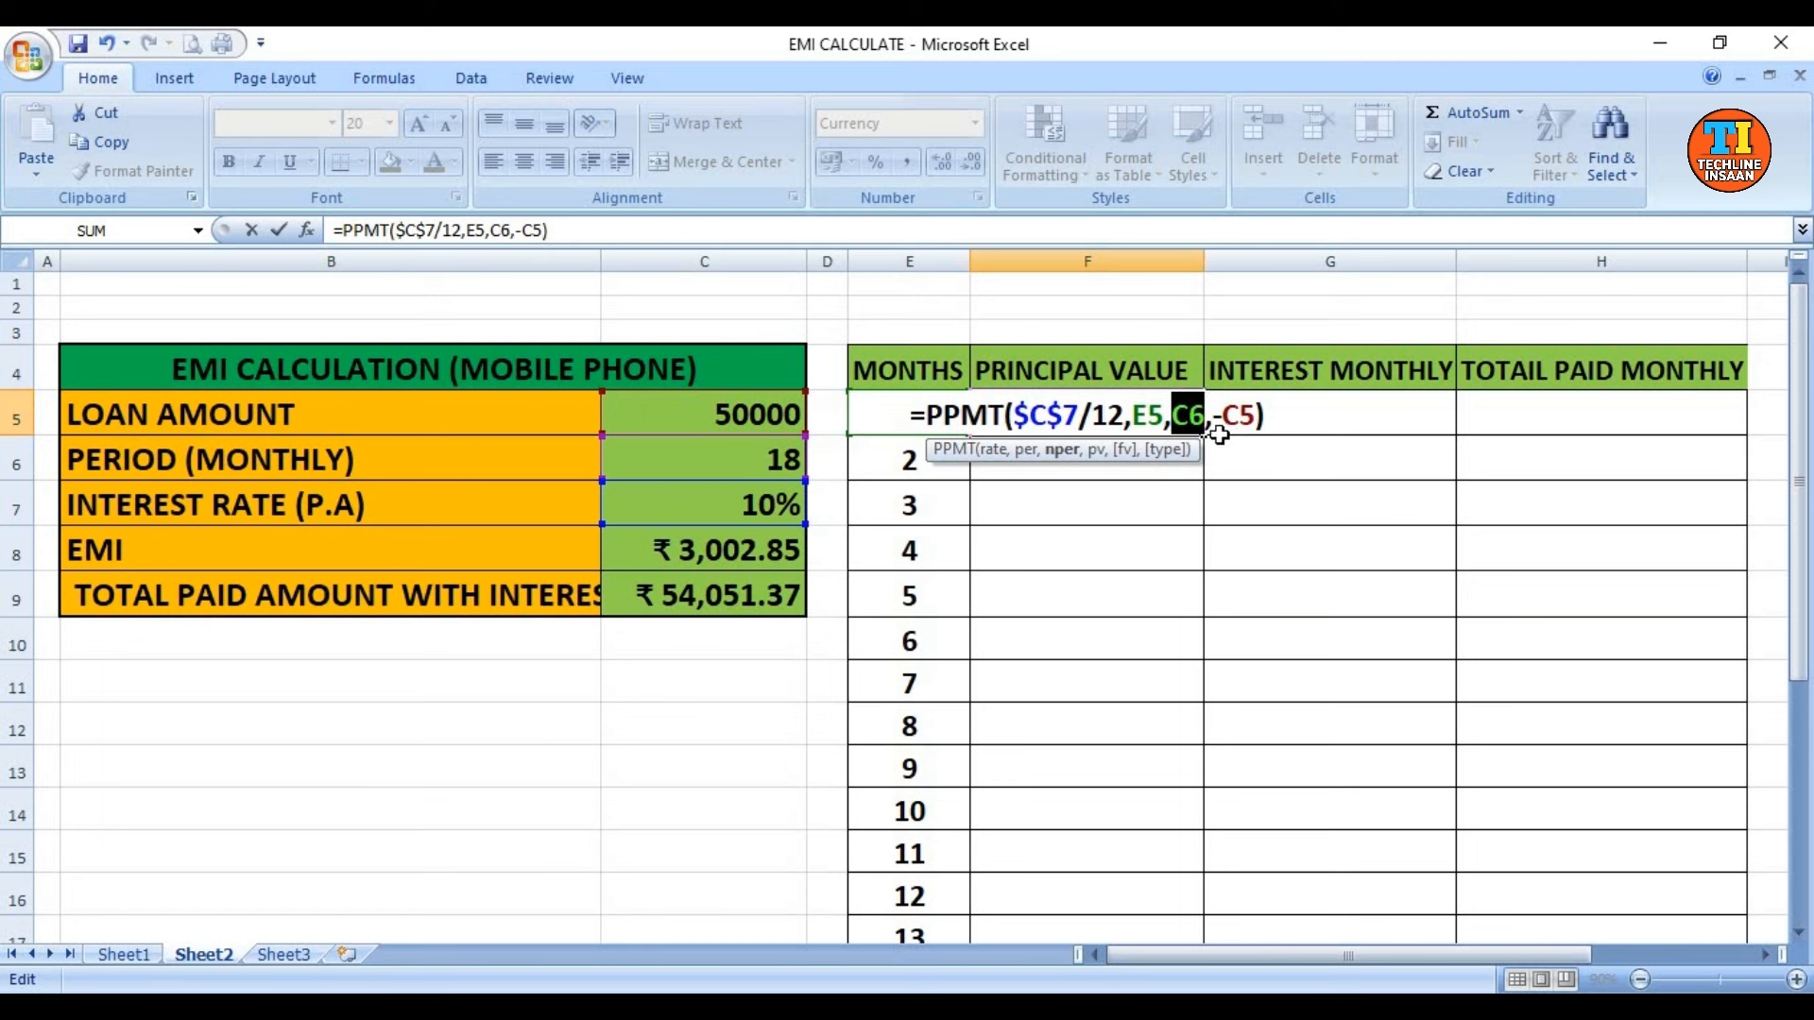
key("F4")
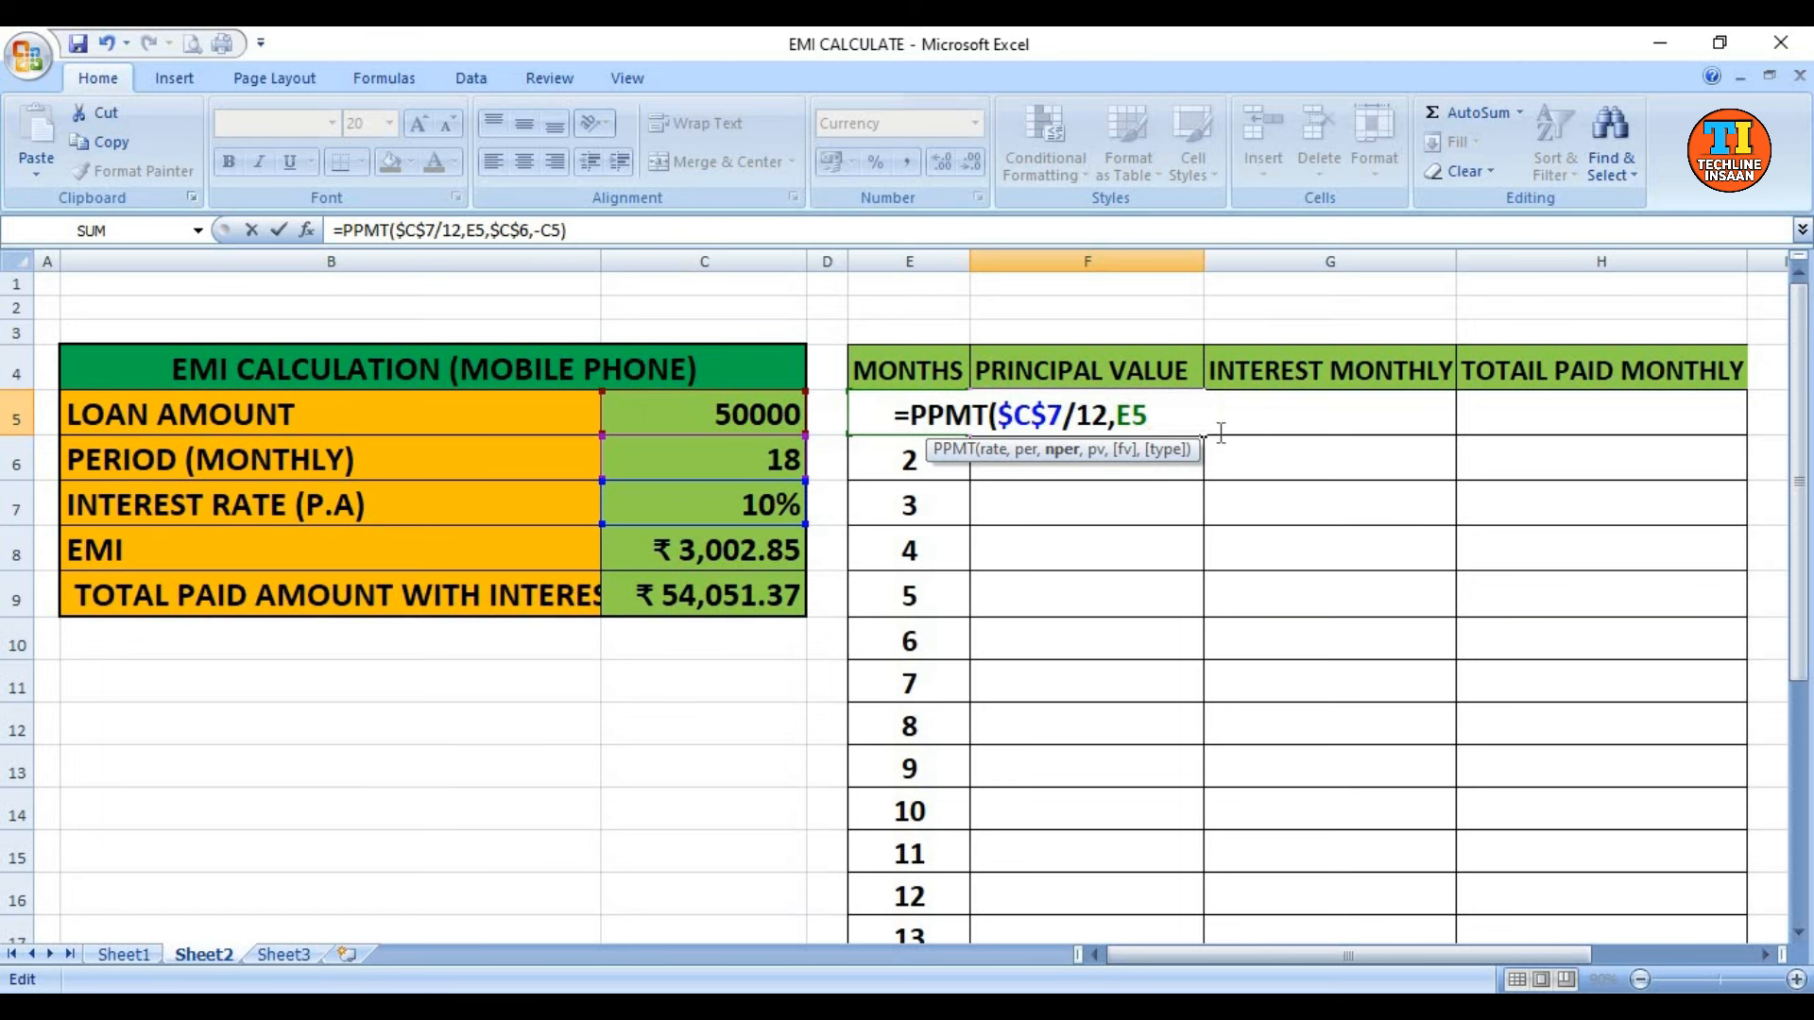
left_click_drag(1228, 416, 1273, 416)
key("F4")
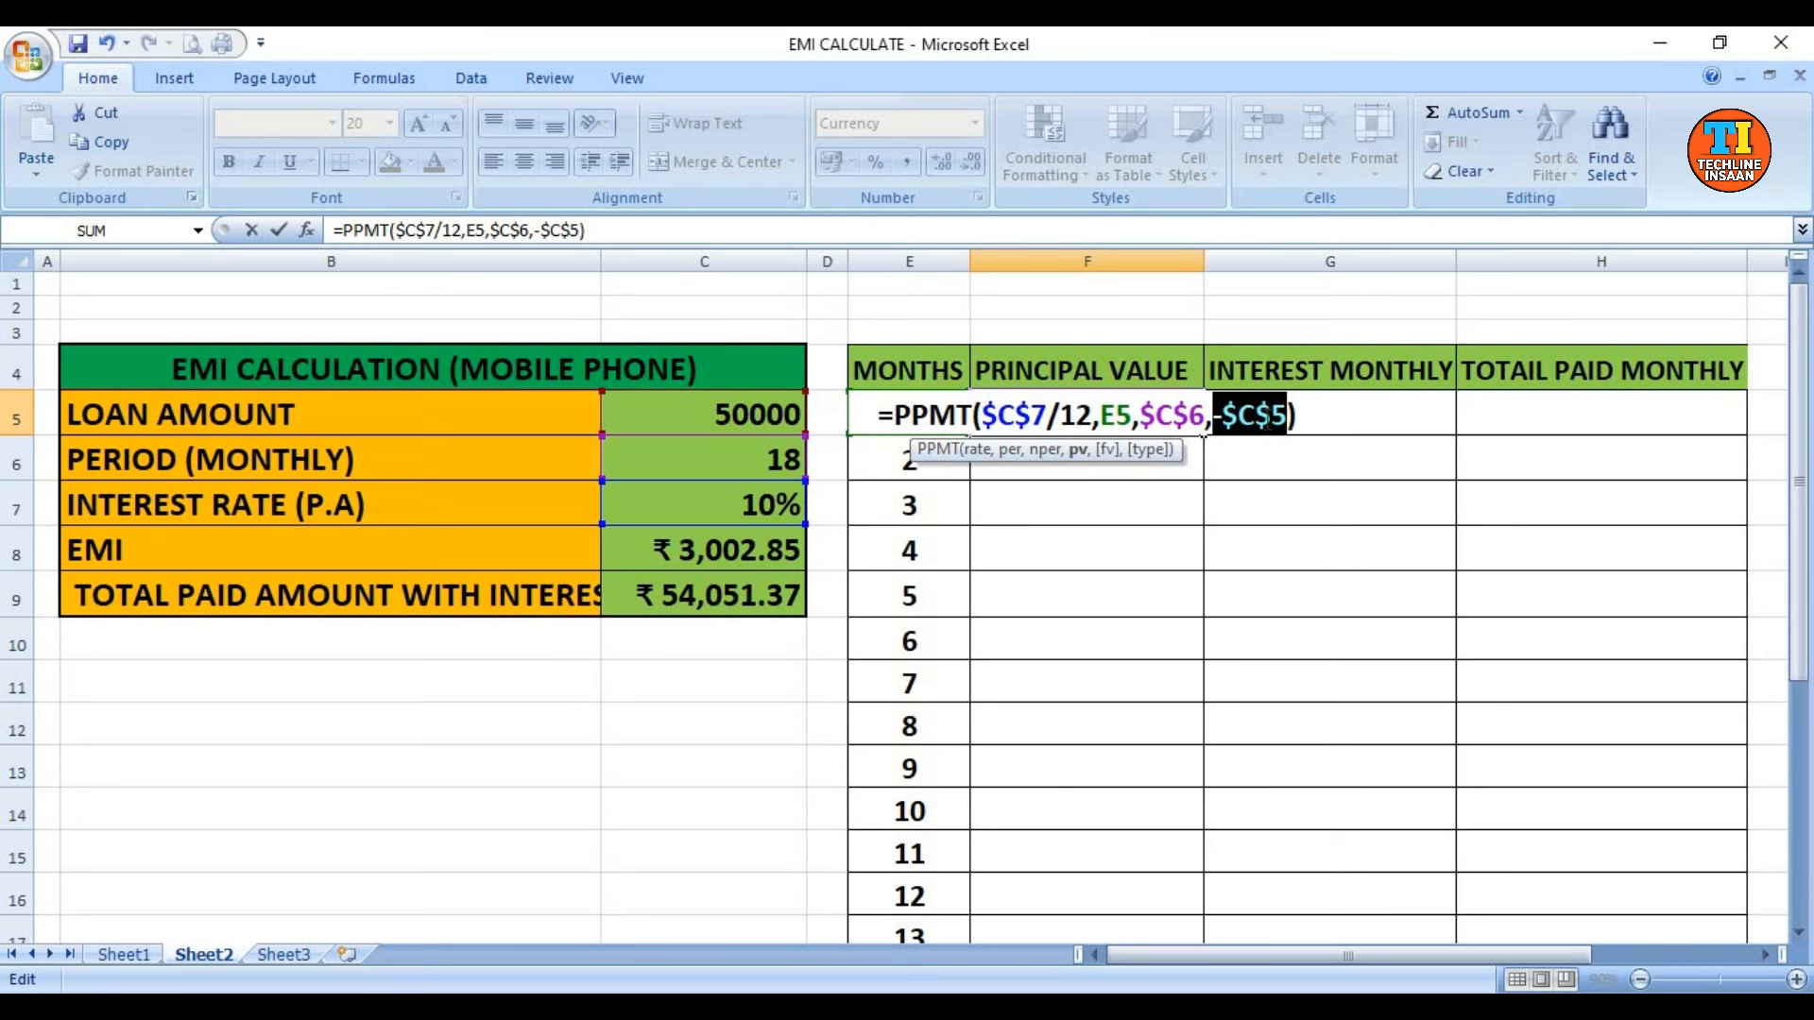
key("Return")
left_click(1171, 412)
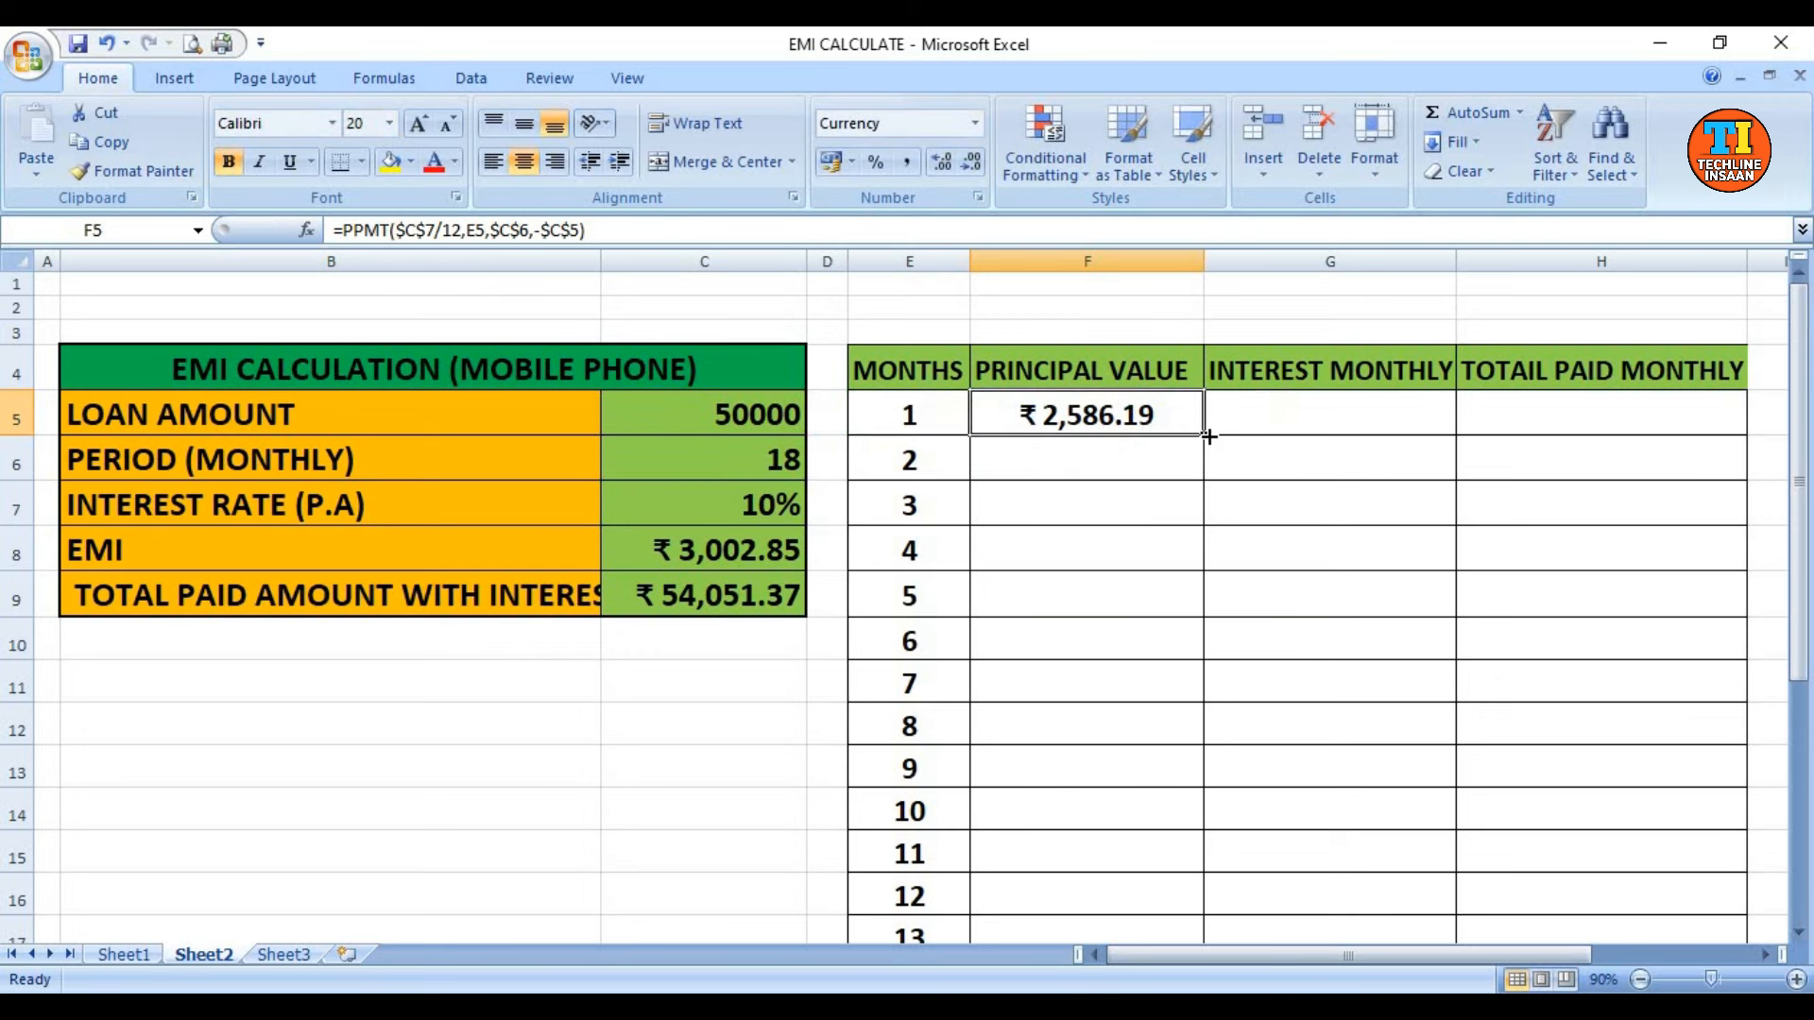
left_click_drag(1204, 435, 1198, 870)
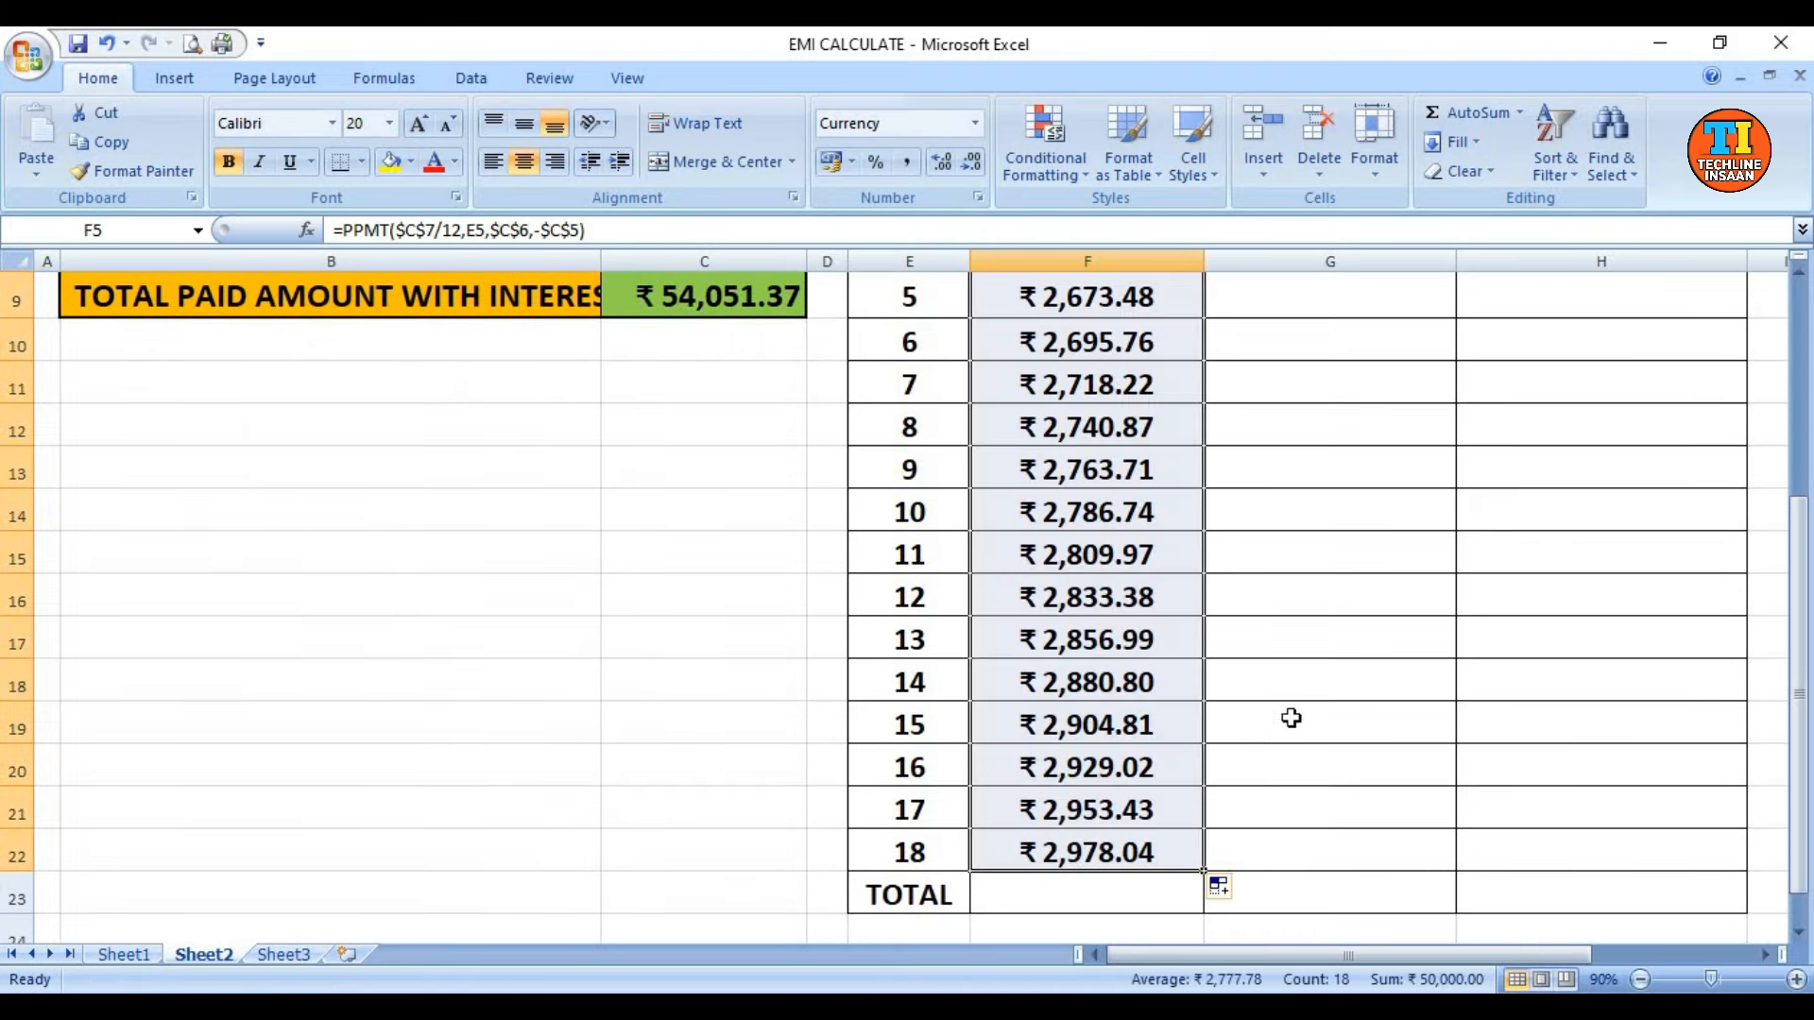
- Begin an IPMT formula in month 1's monthly interest cell G5 with the monthly rate C7/12
scroll(1320, 695, "up", 3)
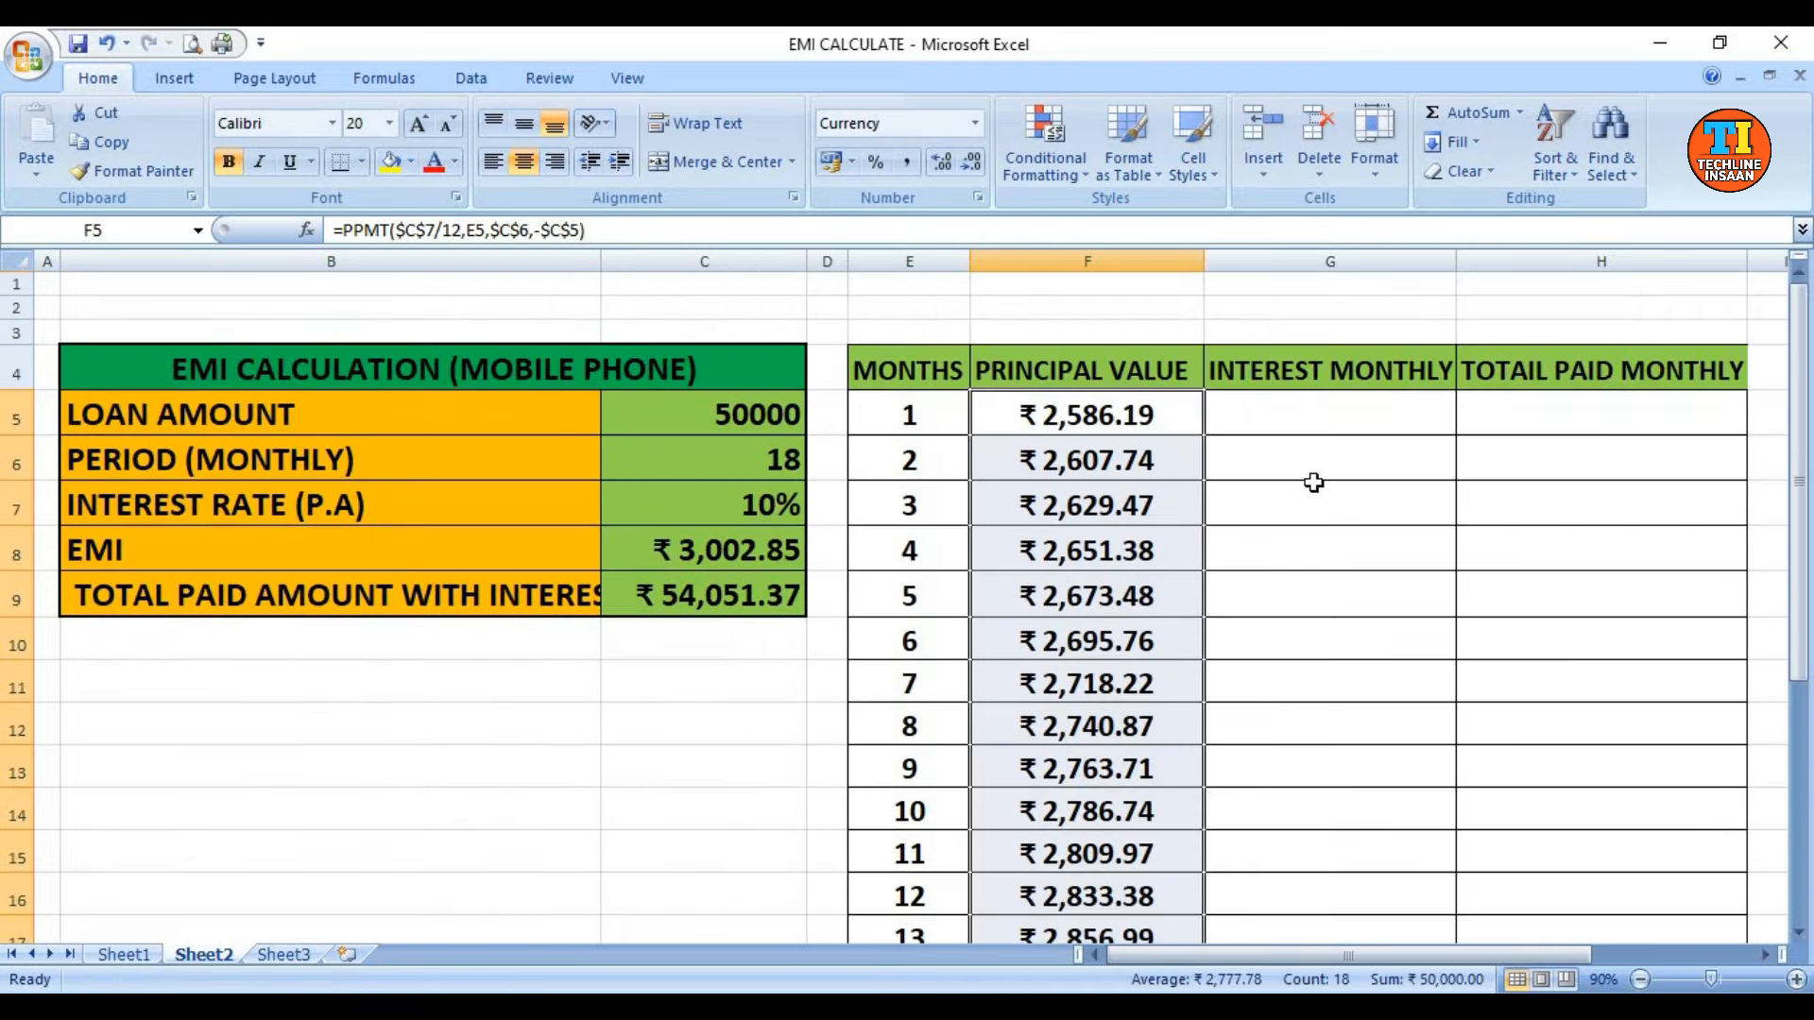
left_click(1289, 408)
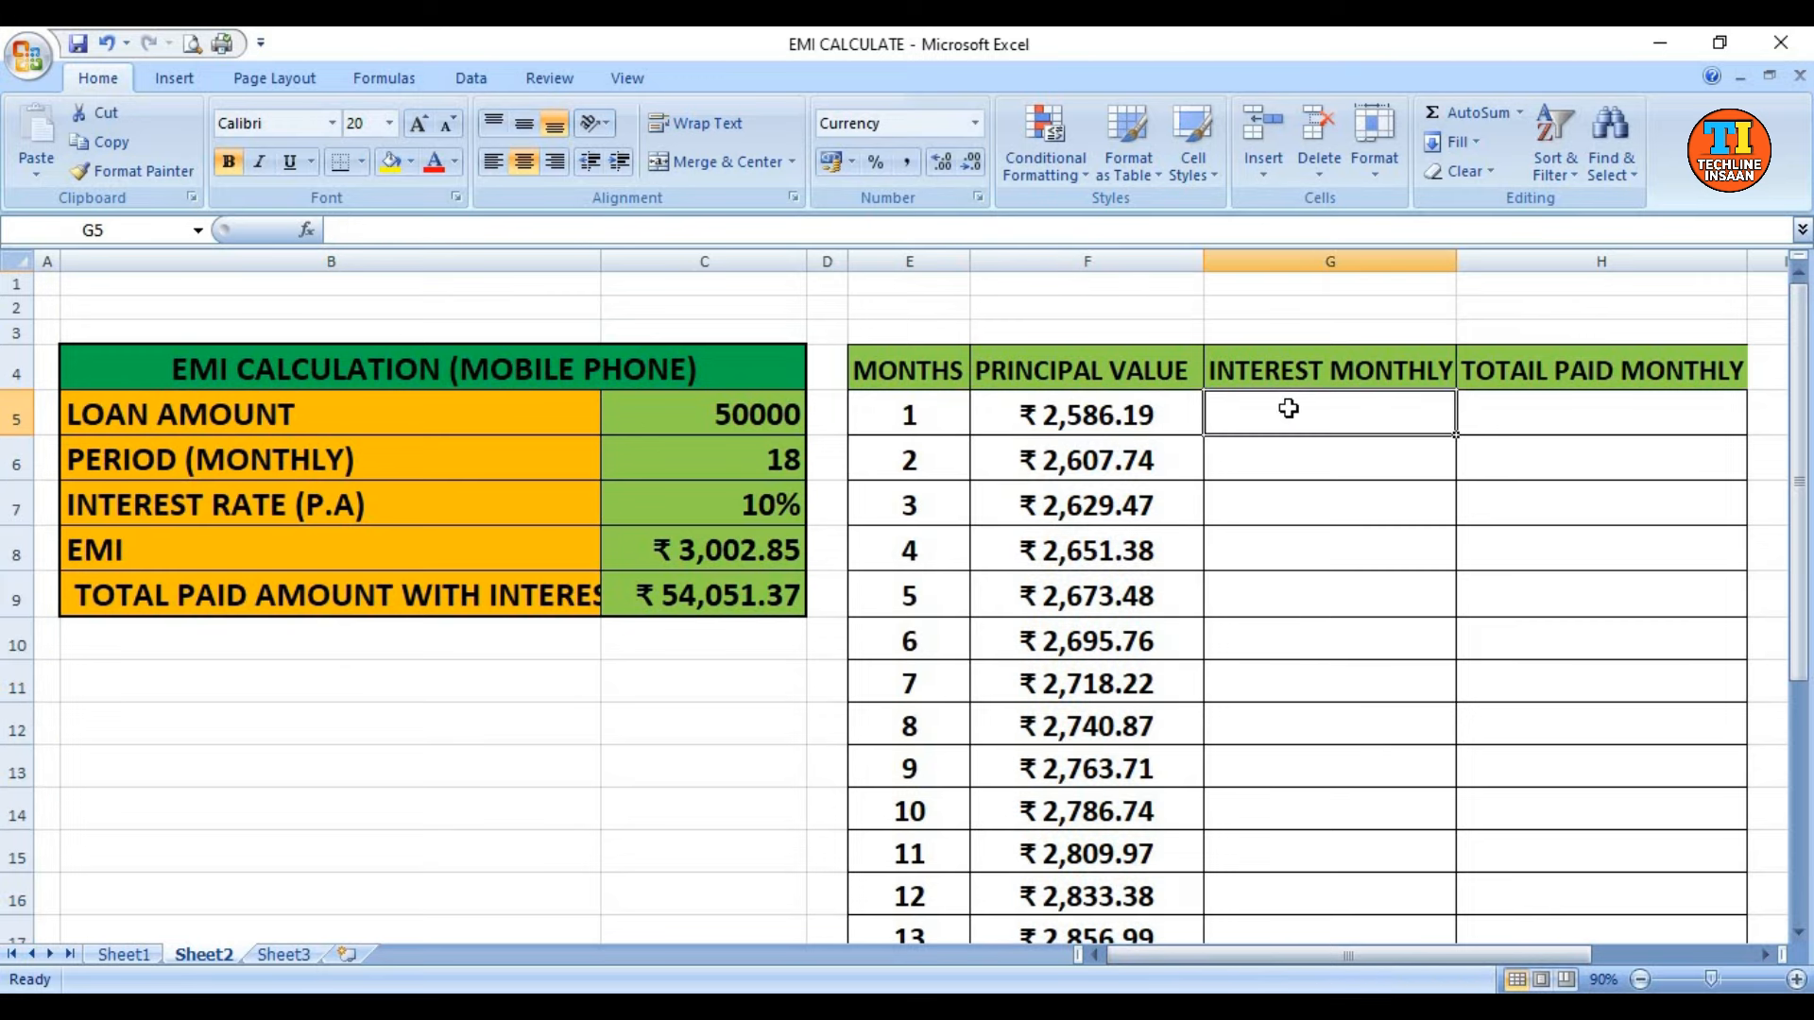
type("=")
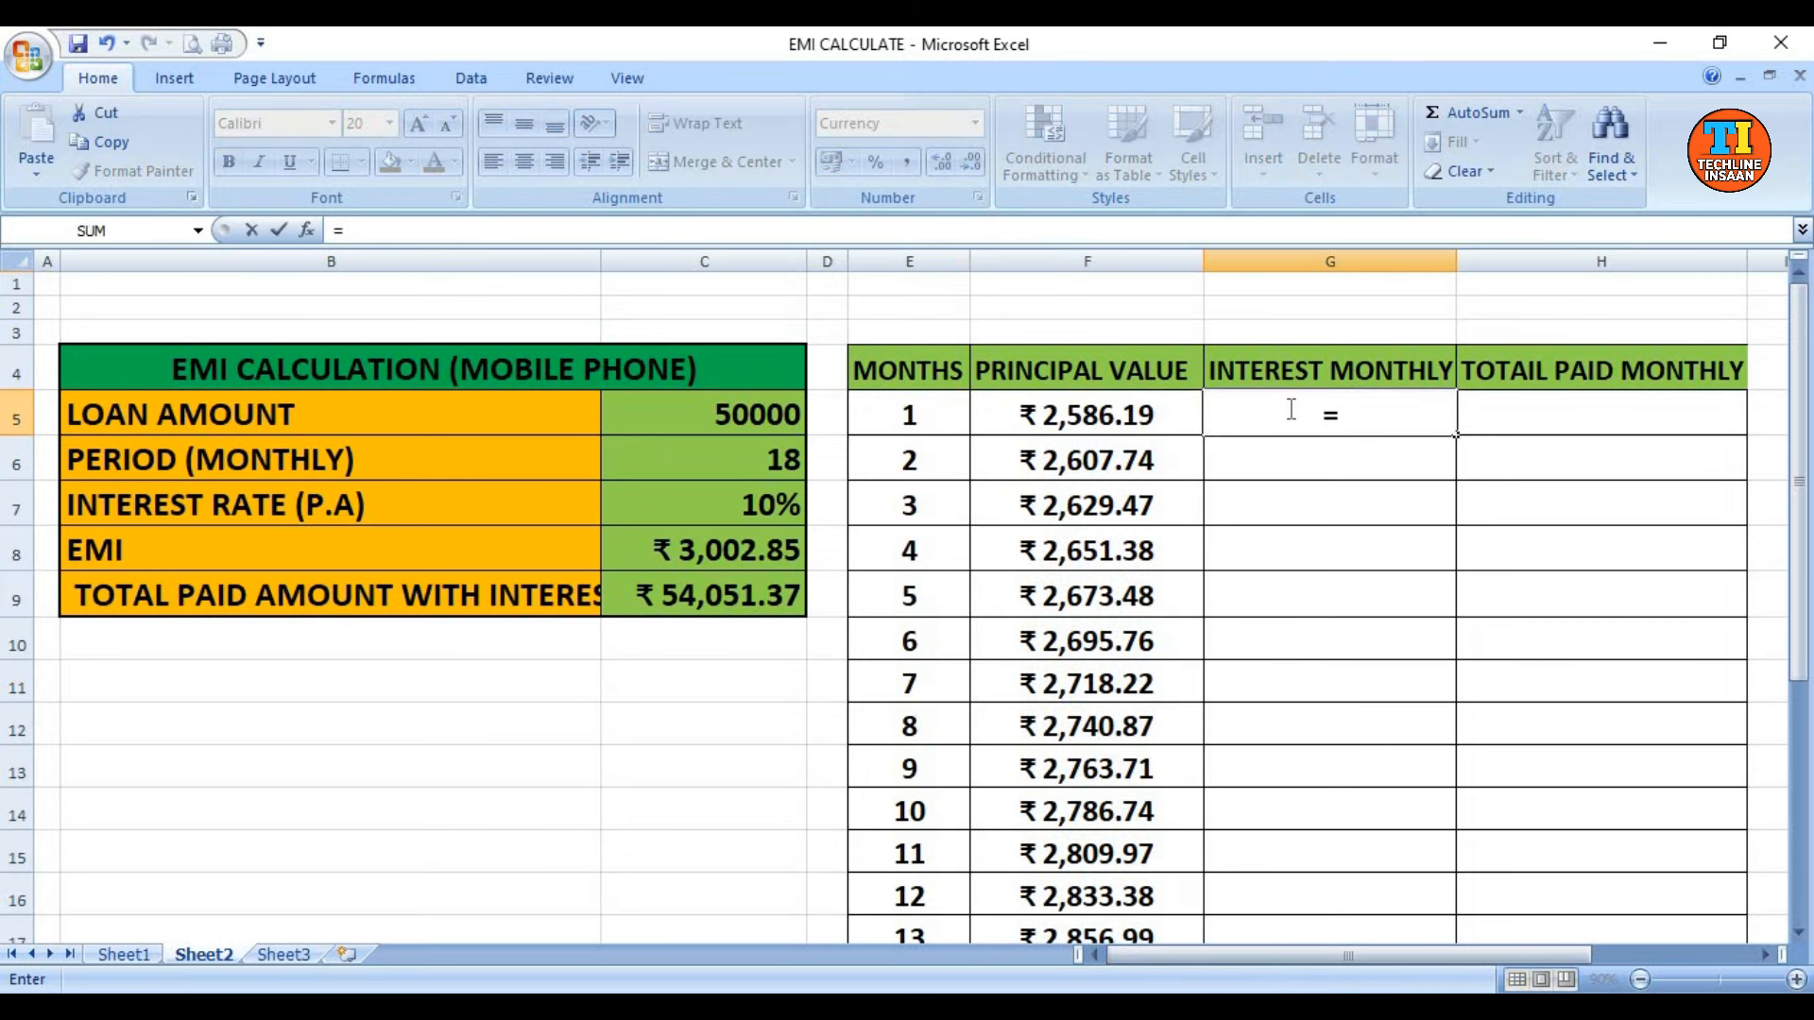
type("IPMT")
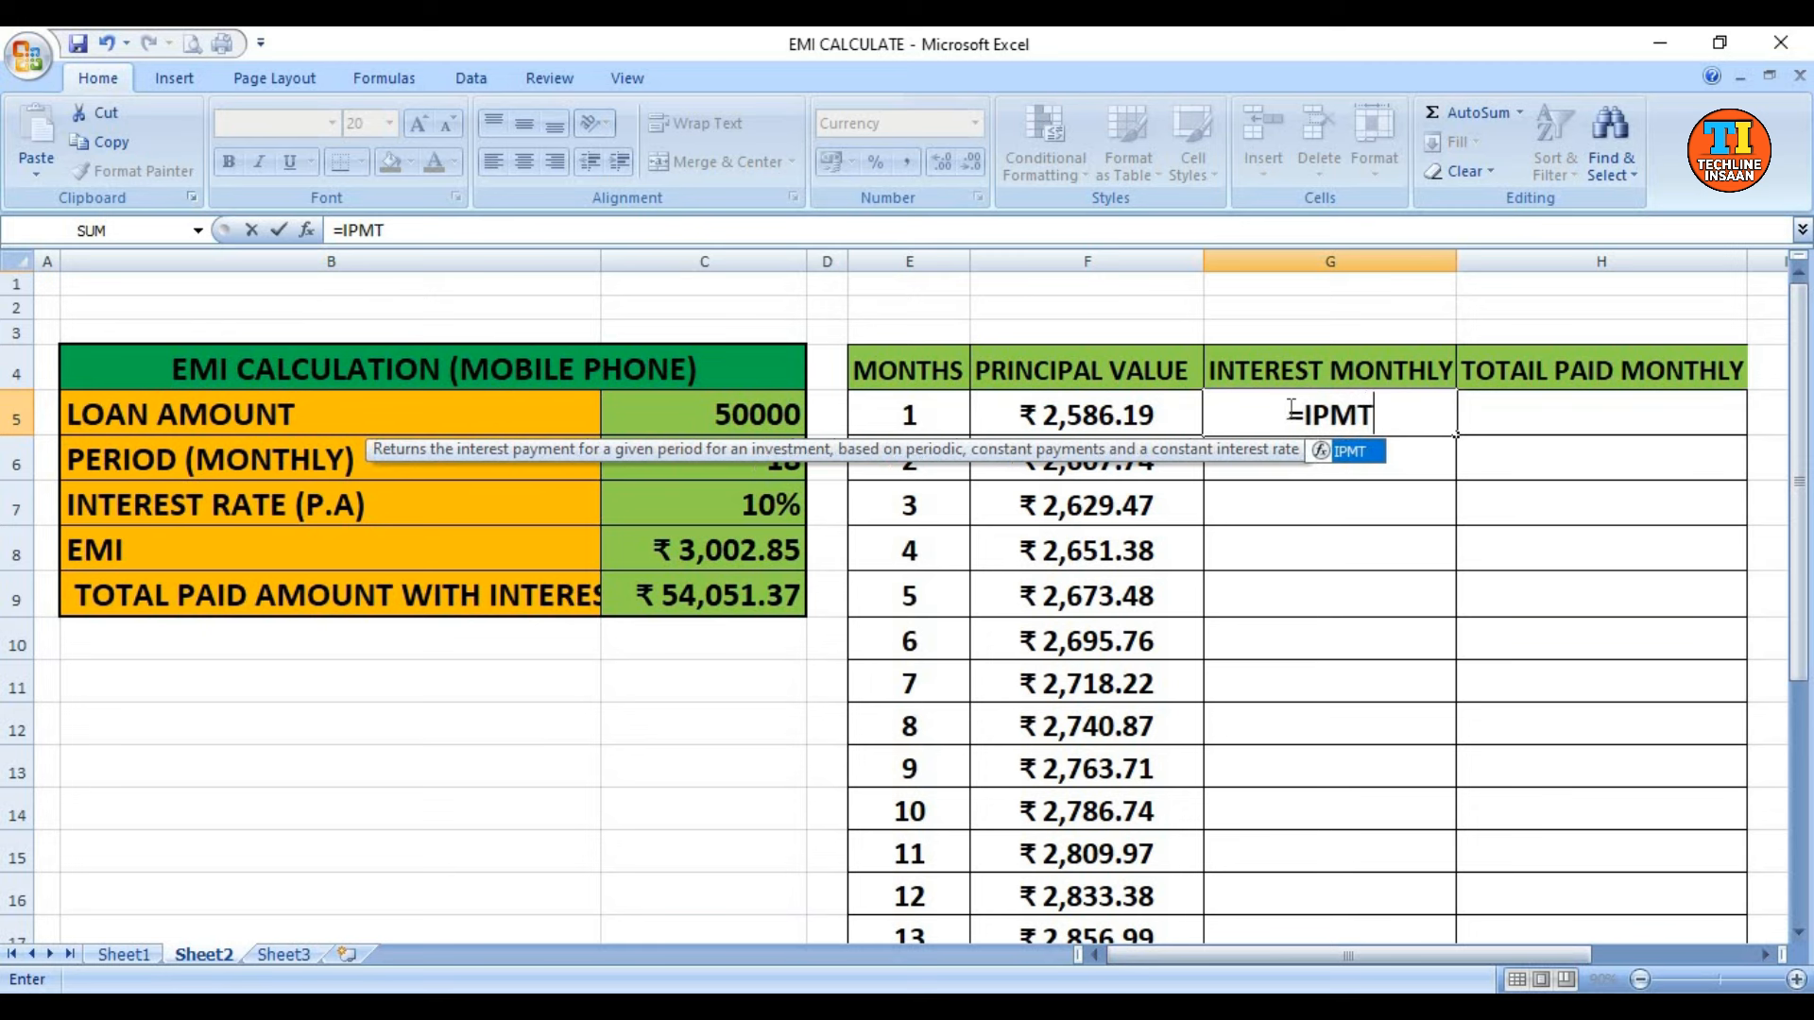
type("(")
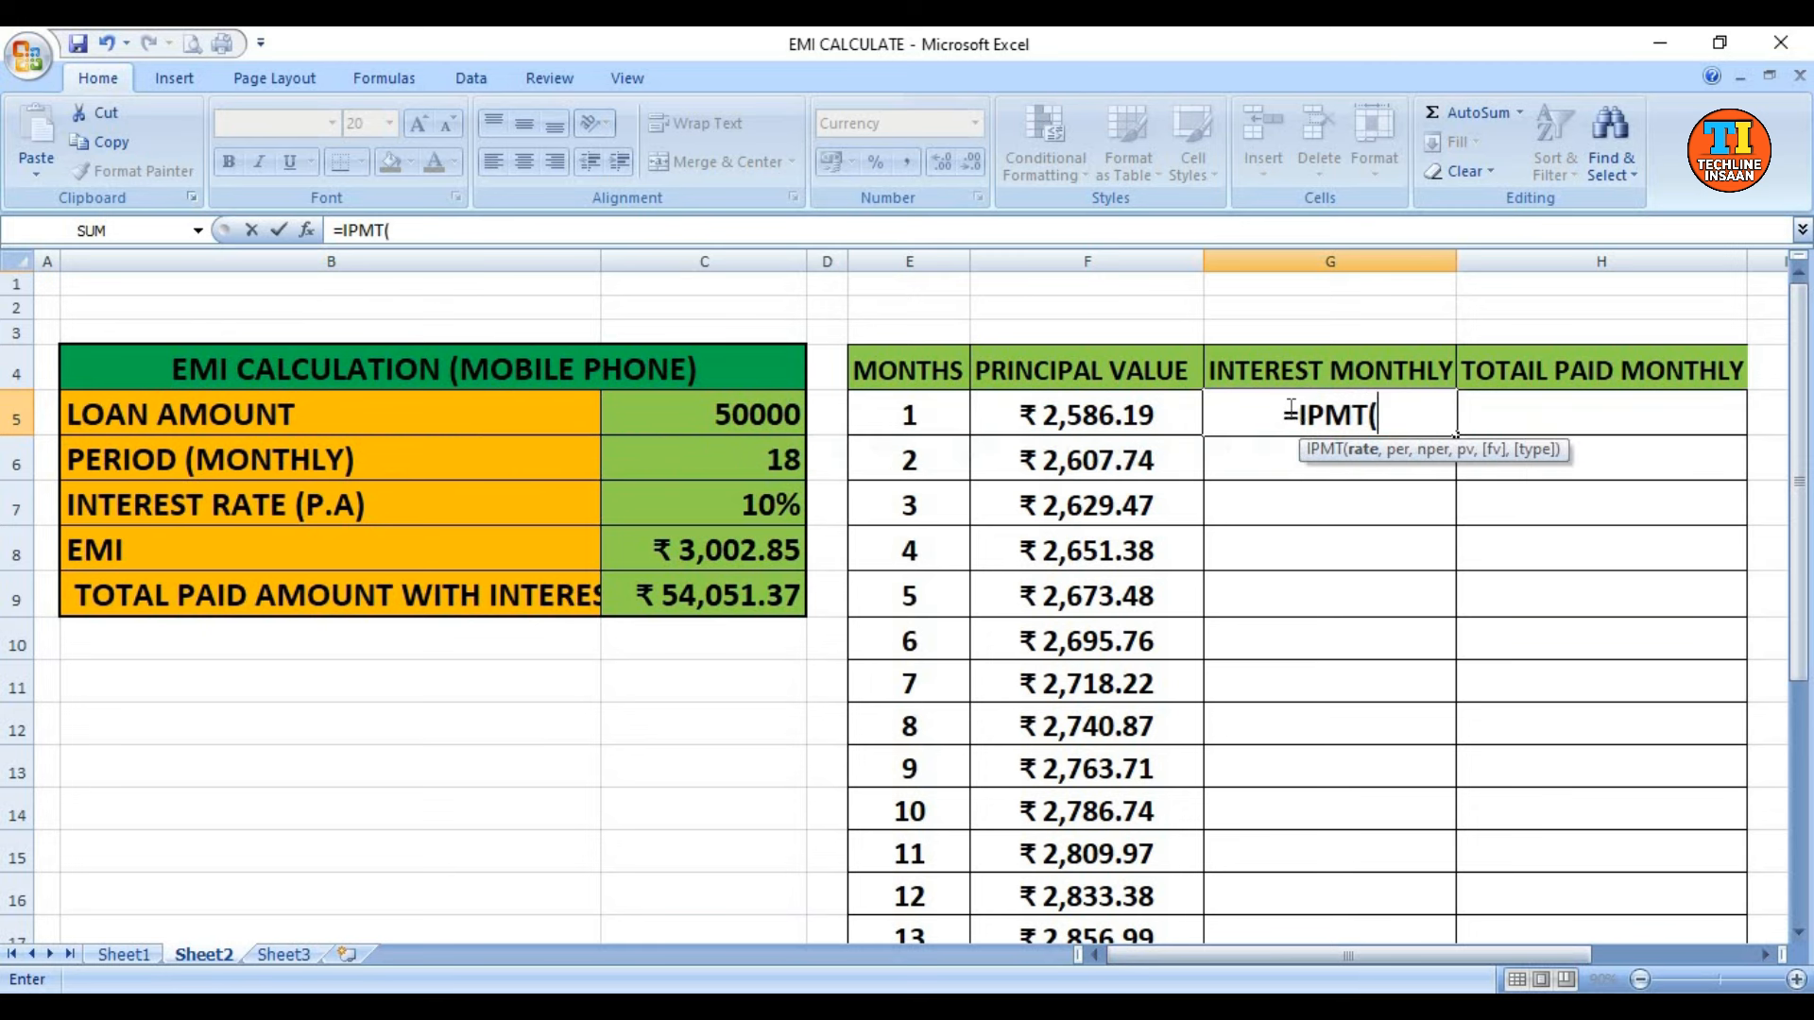
left_click(702, 514)
type("/12,")
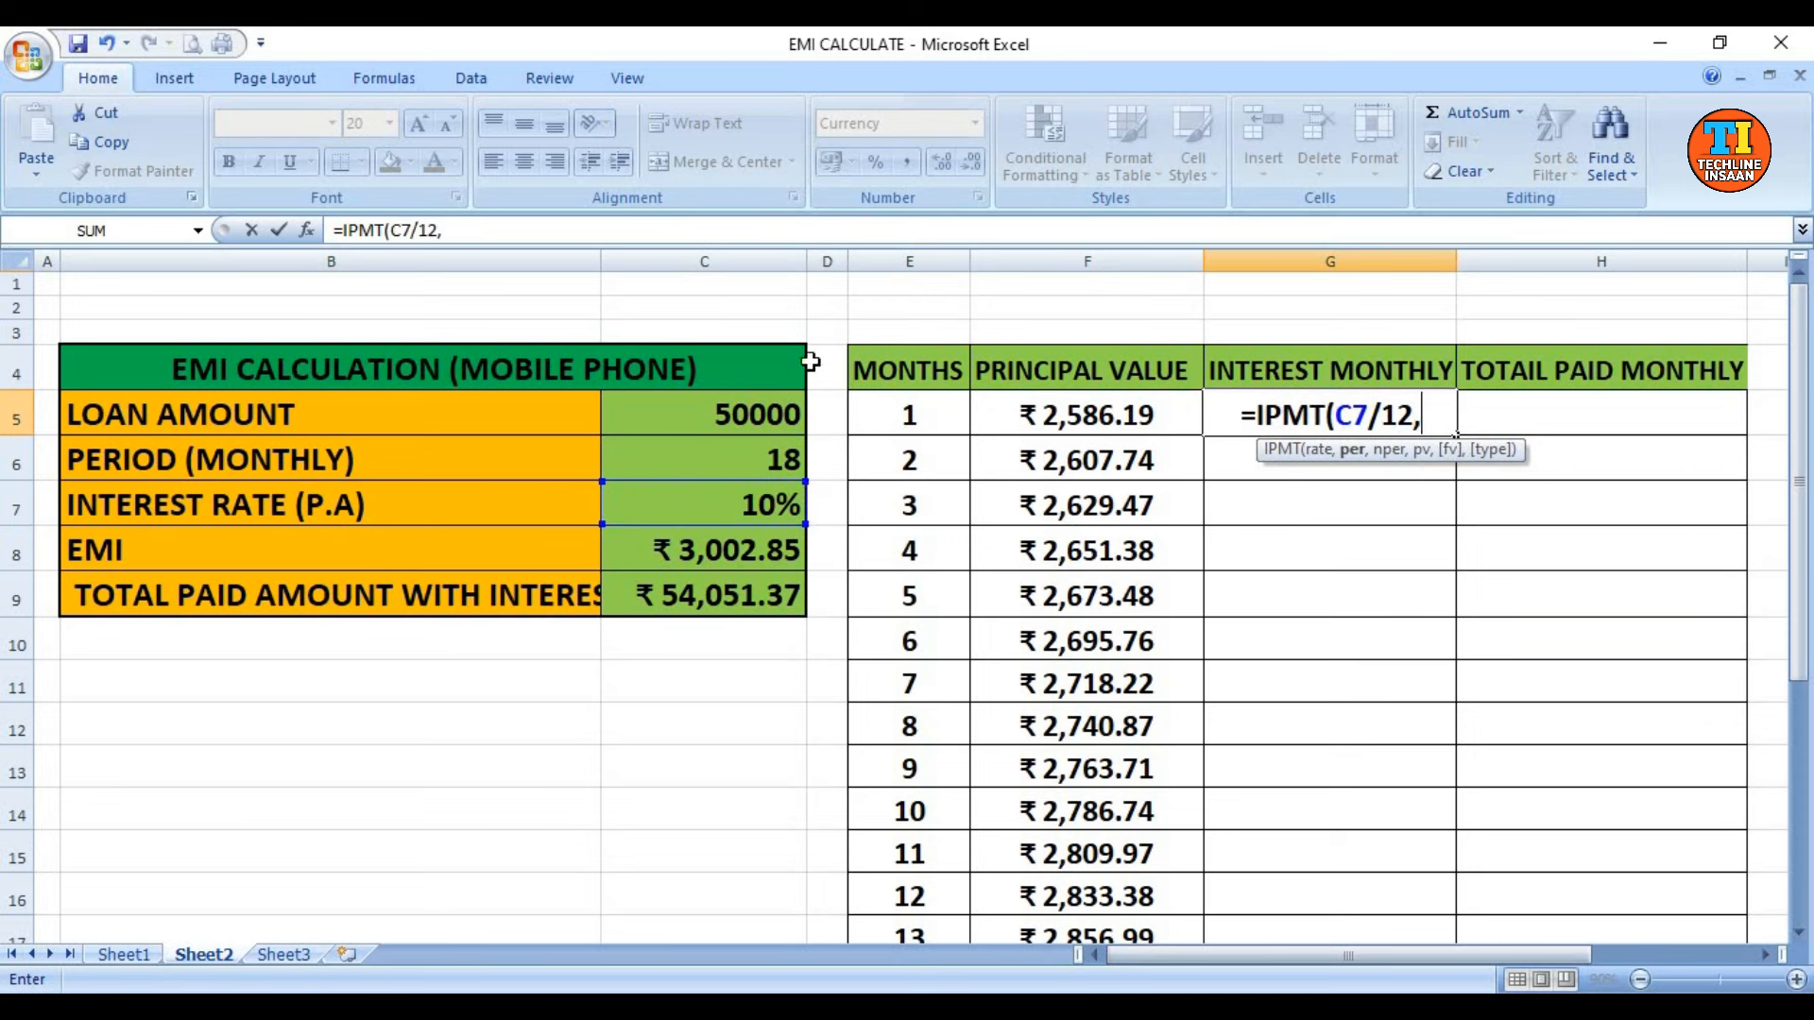
- Complete the IPMT arguments in G5 with month E5, period C6 and the negated loan amount, giving =IPMT(C7/12,E5,C6,-C5)
left_click(962, 419)
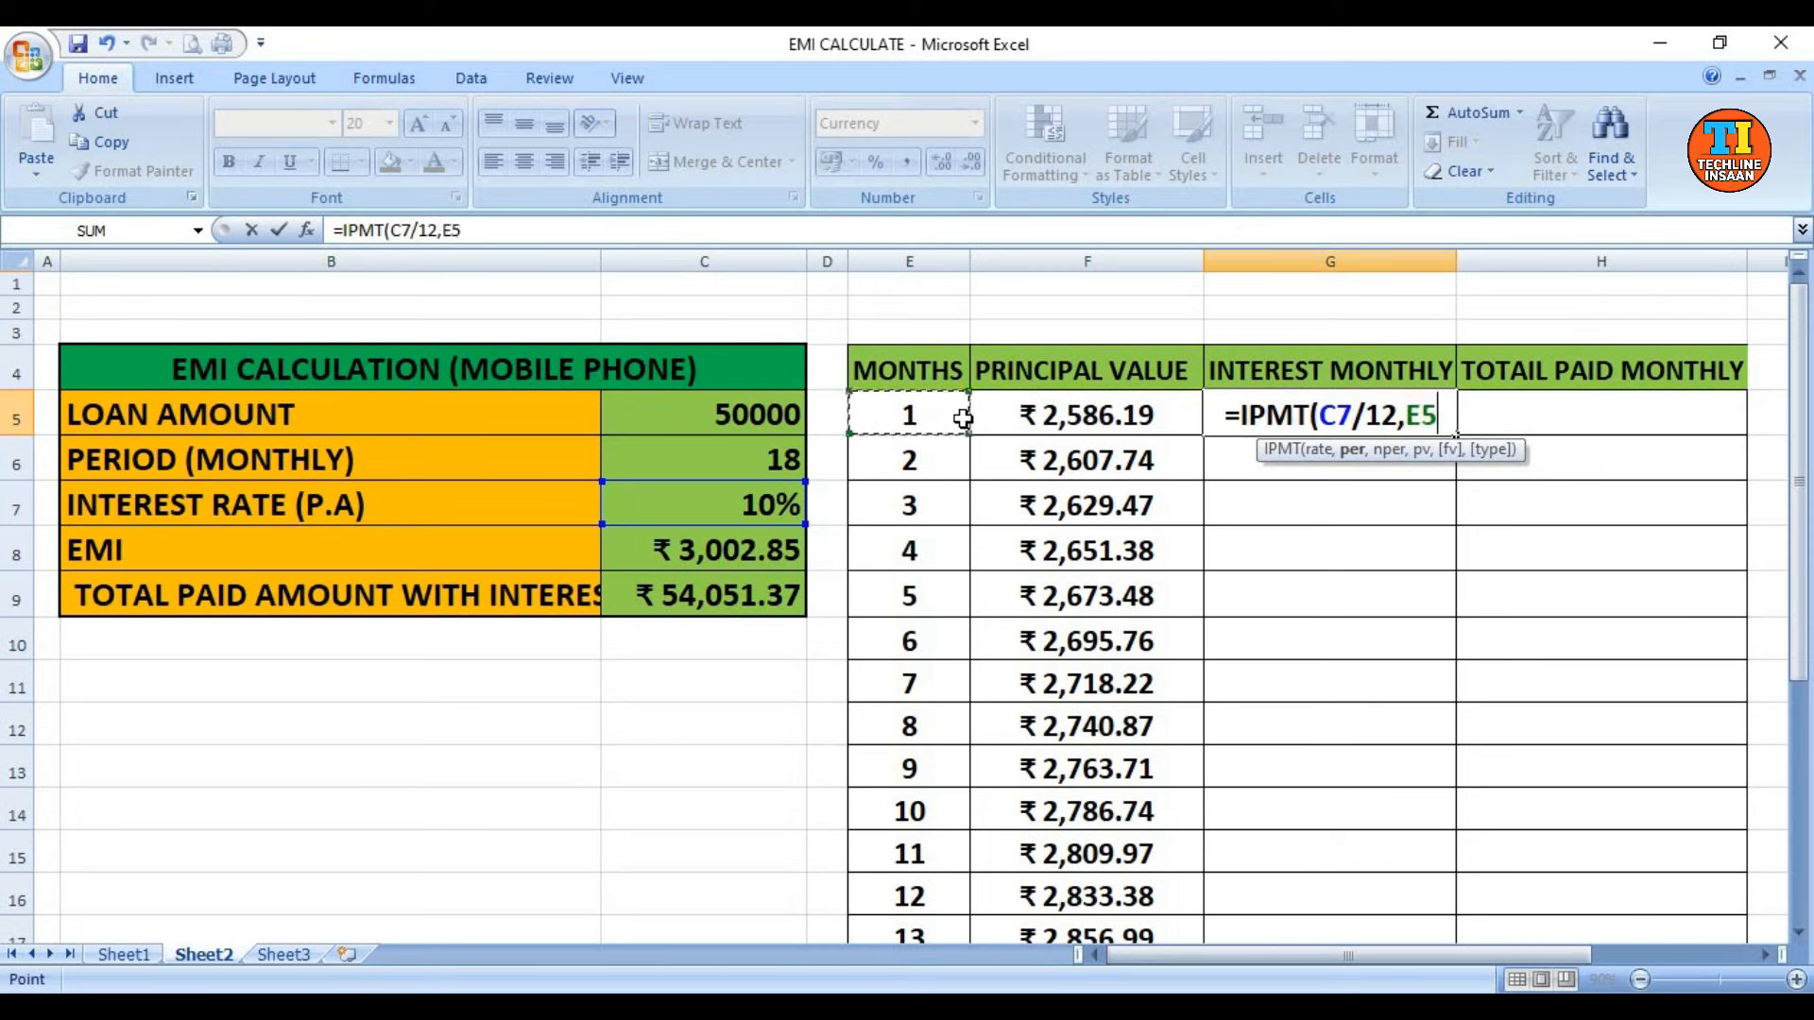
type(",")
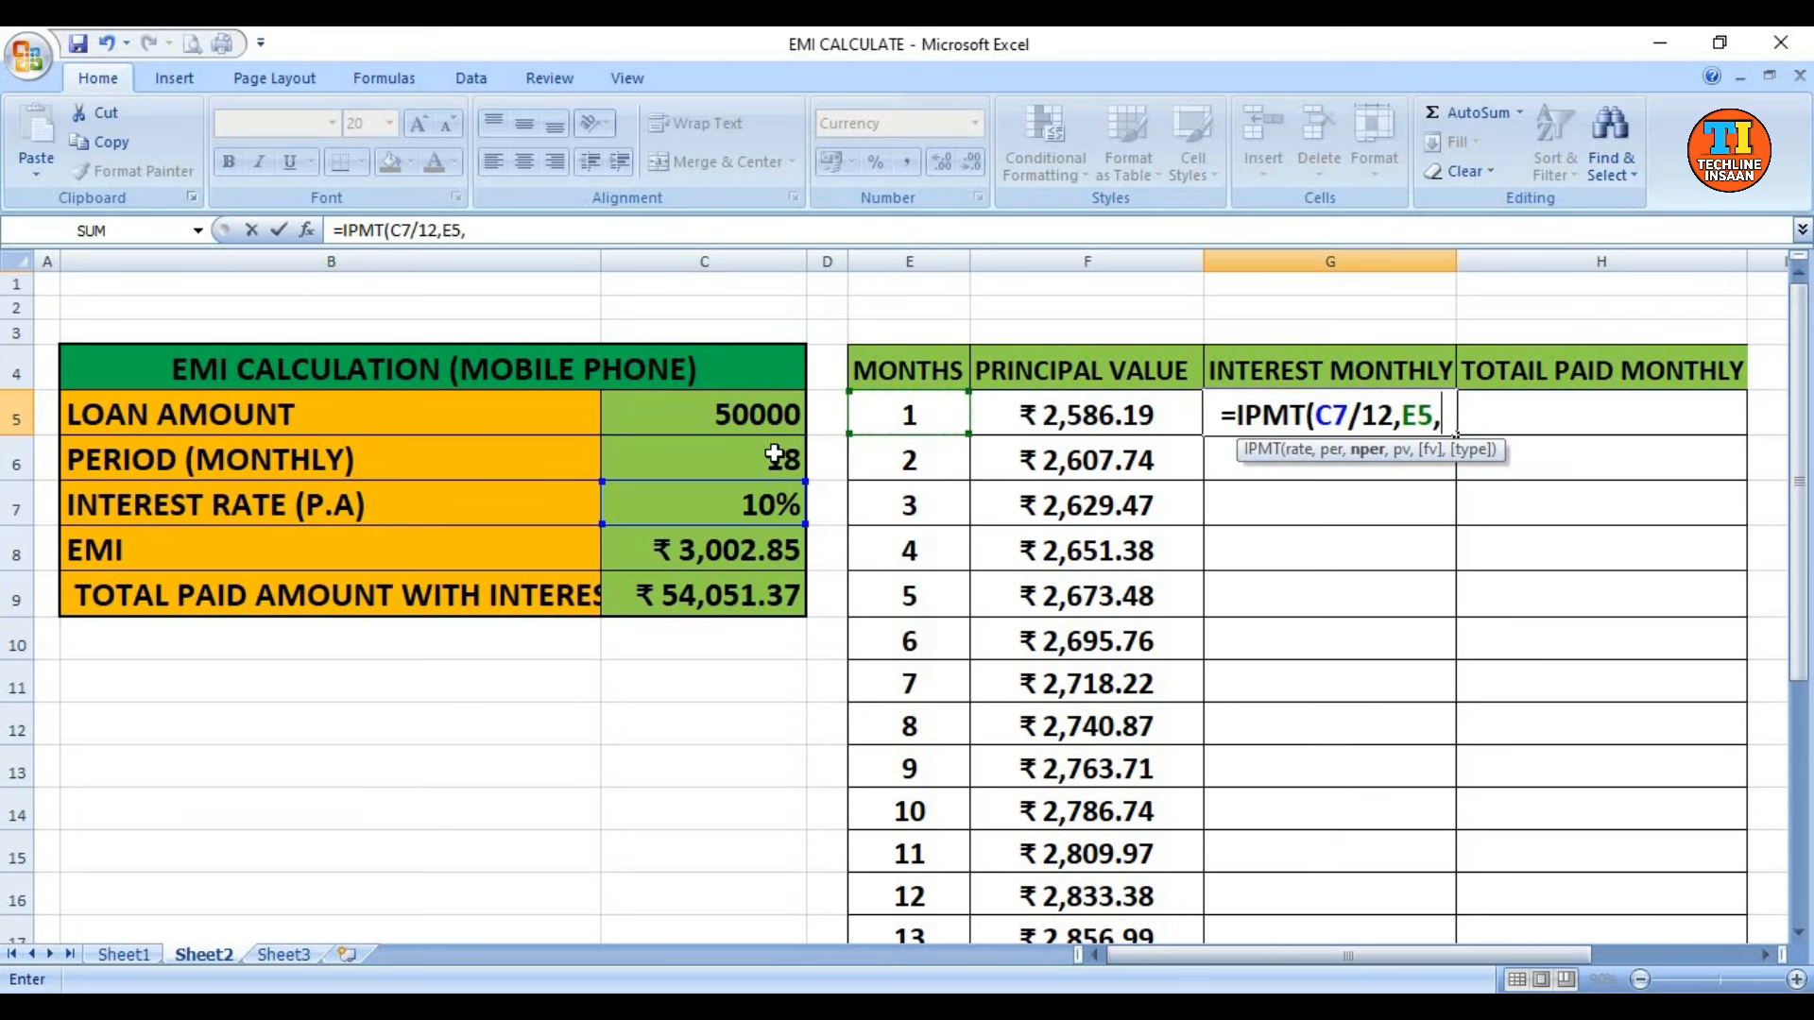
left_click(775, 456)
type(",")
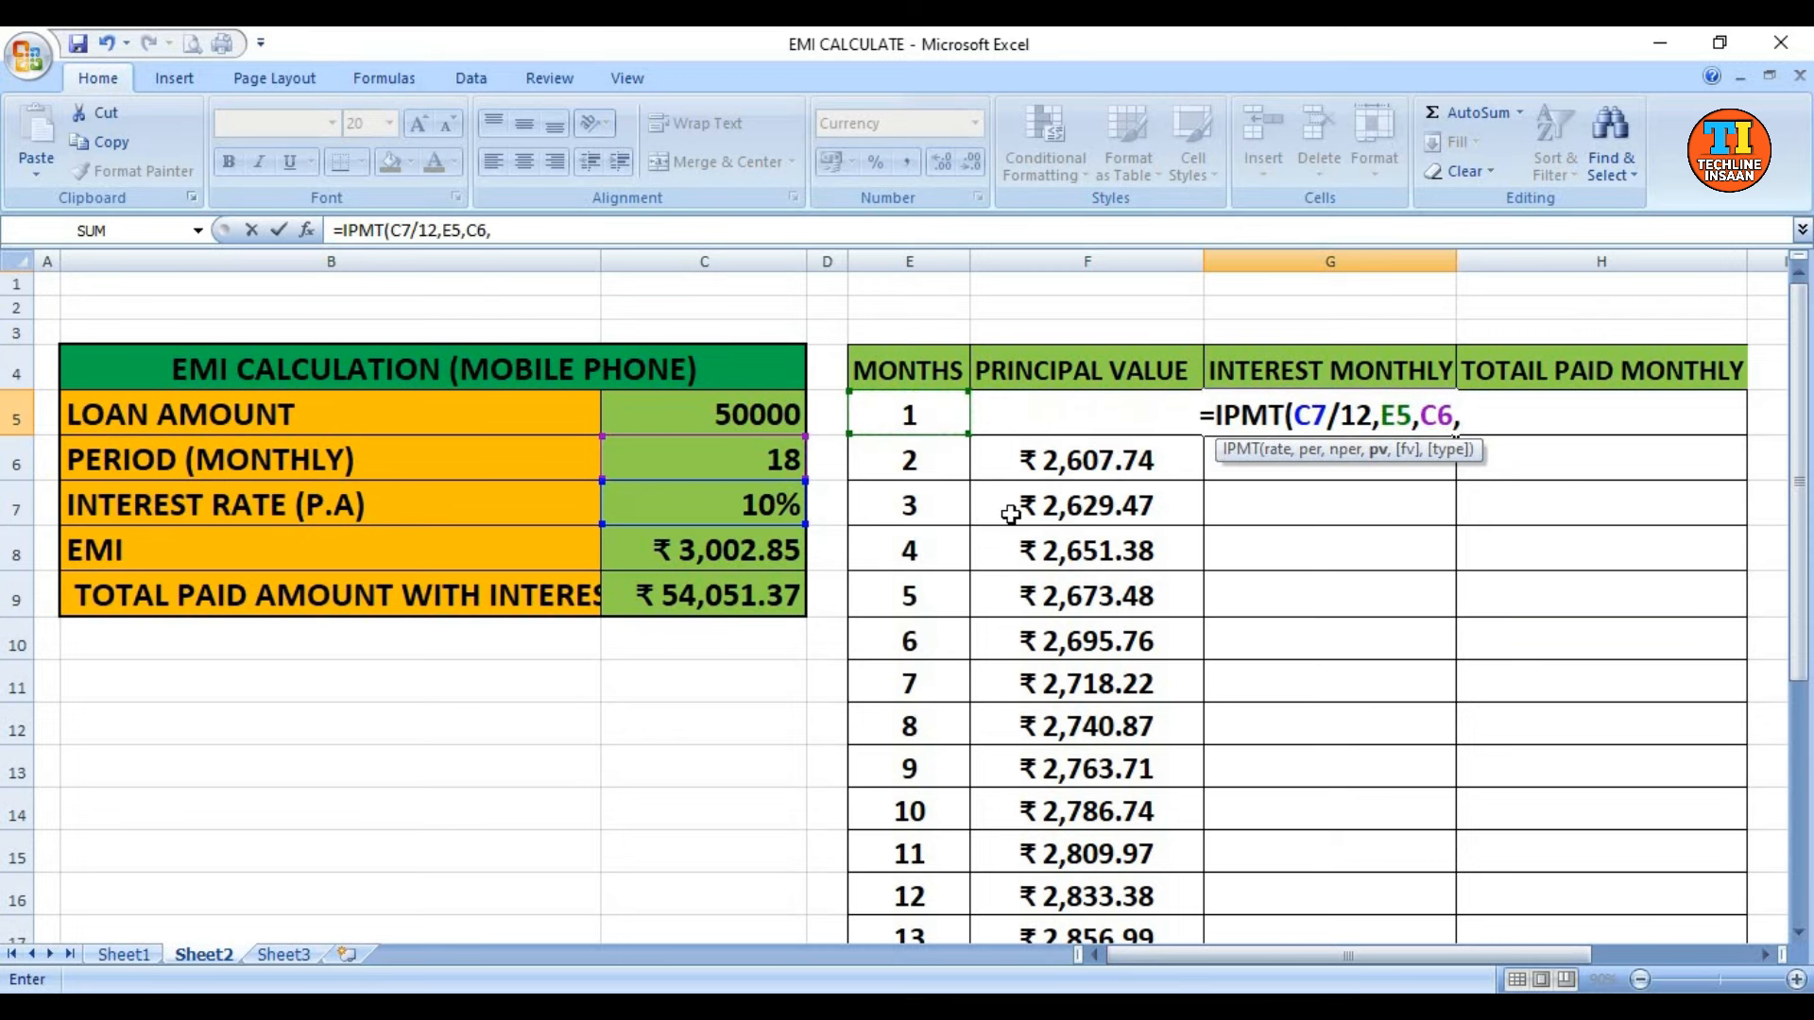
type("-")
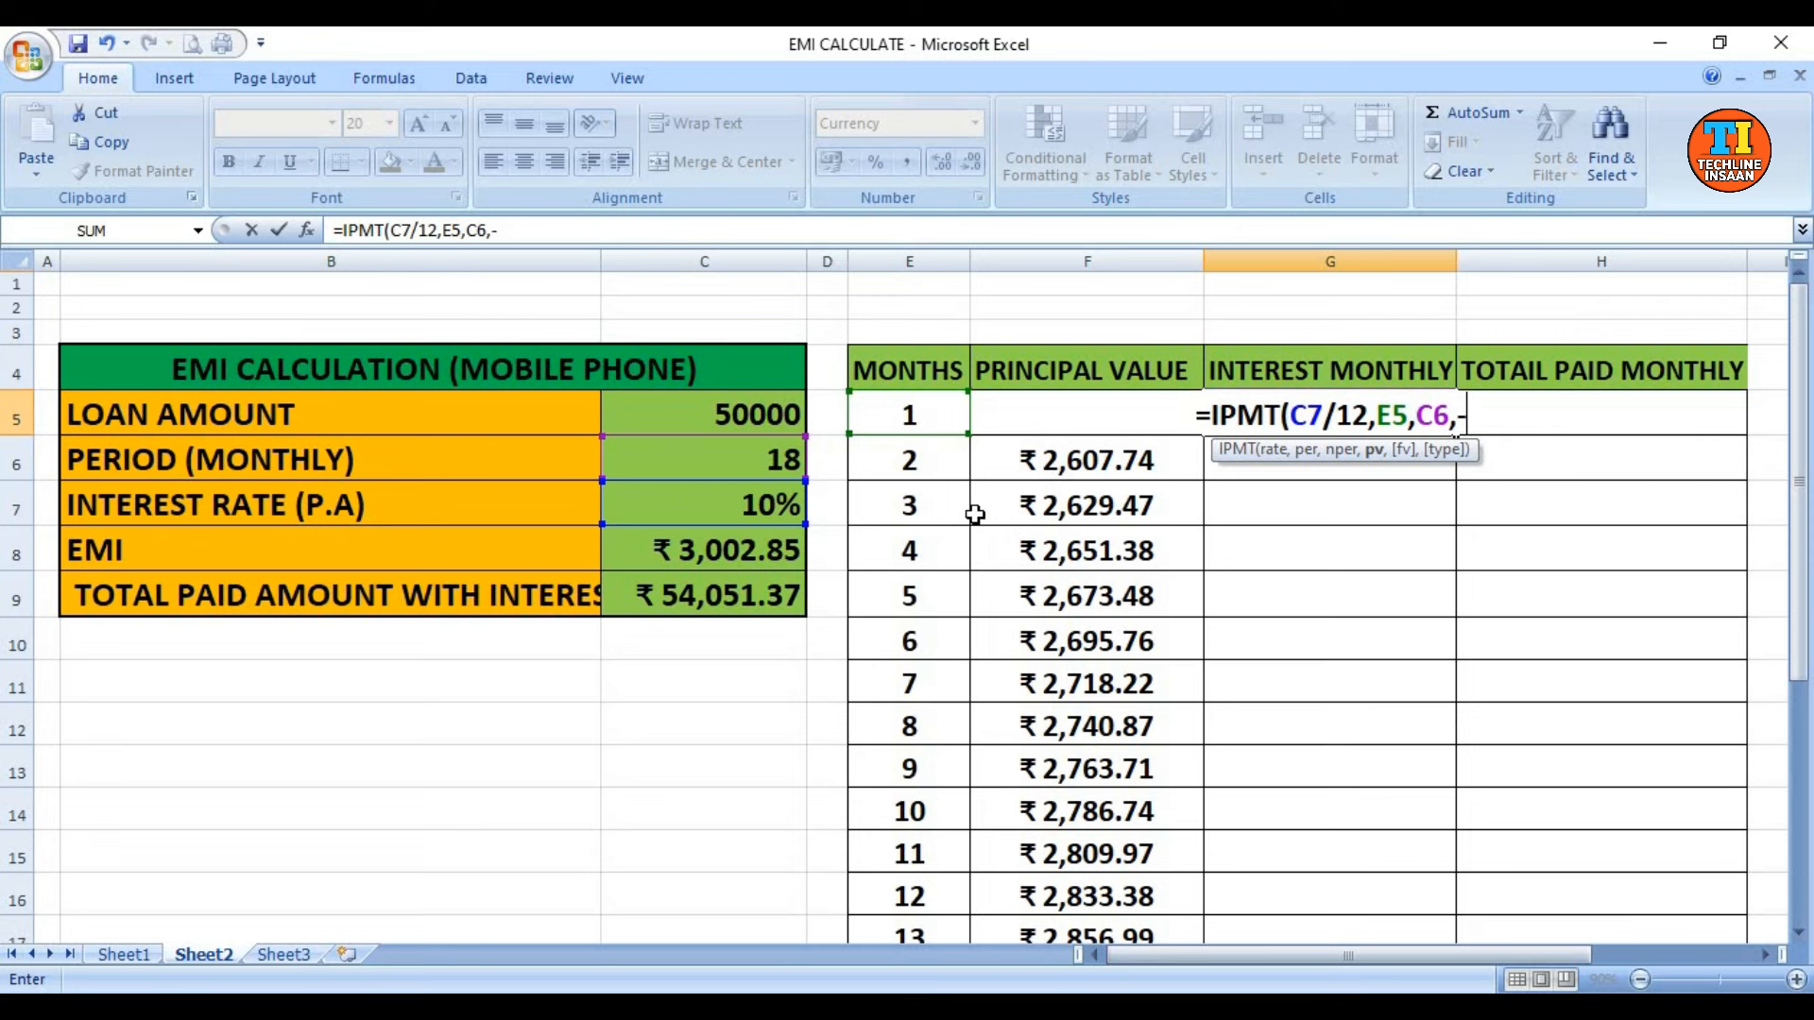
left_click(741, 421)
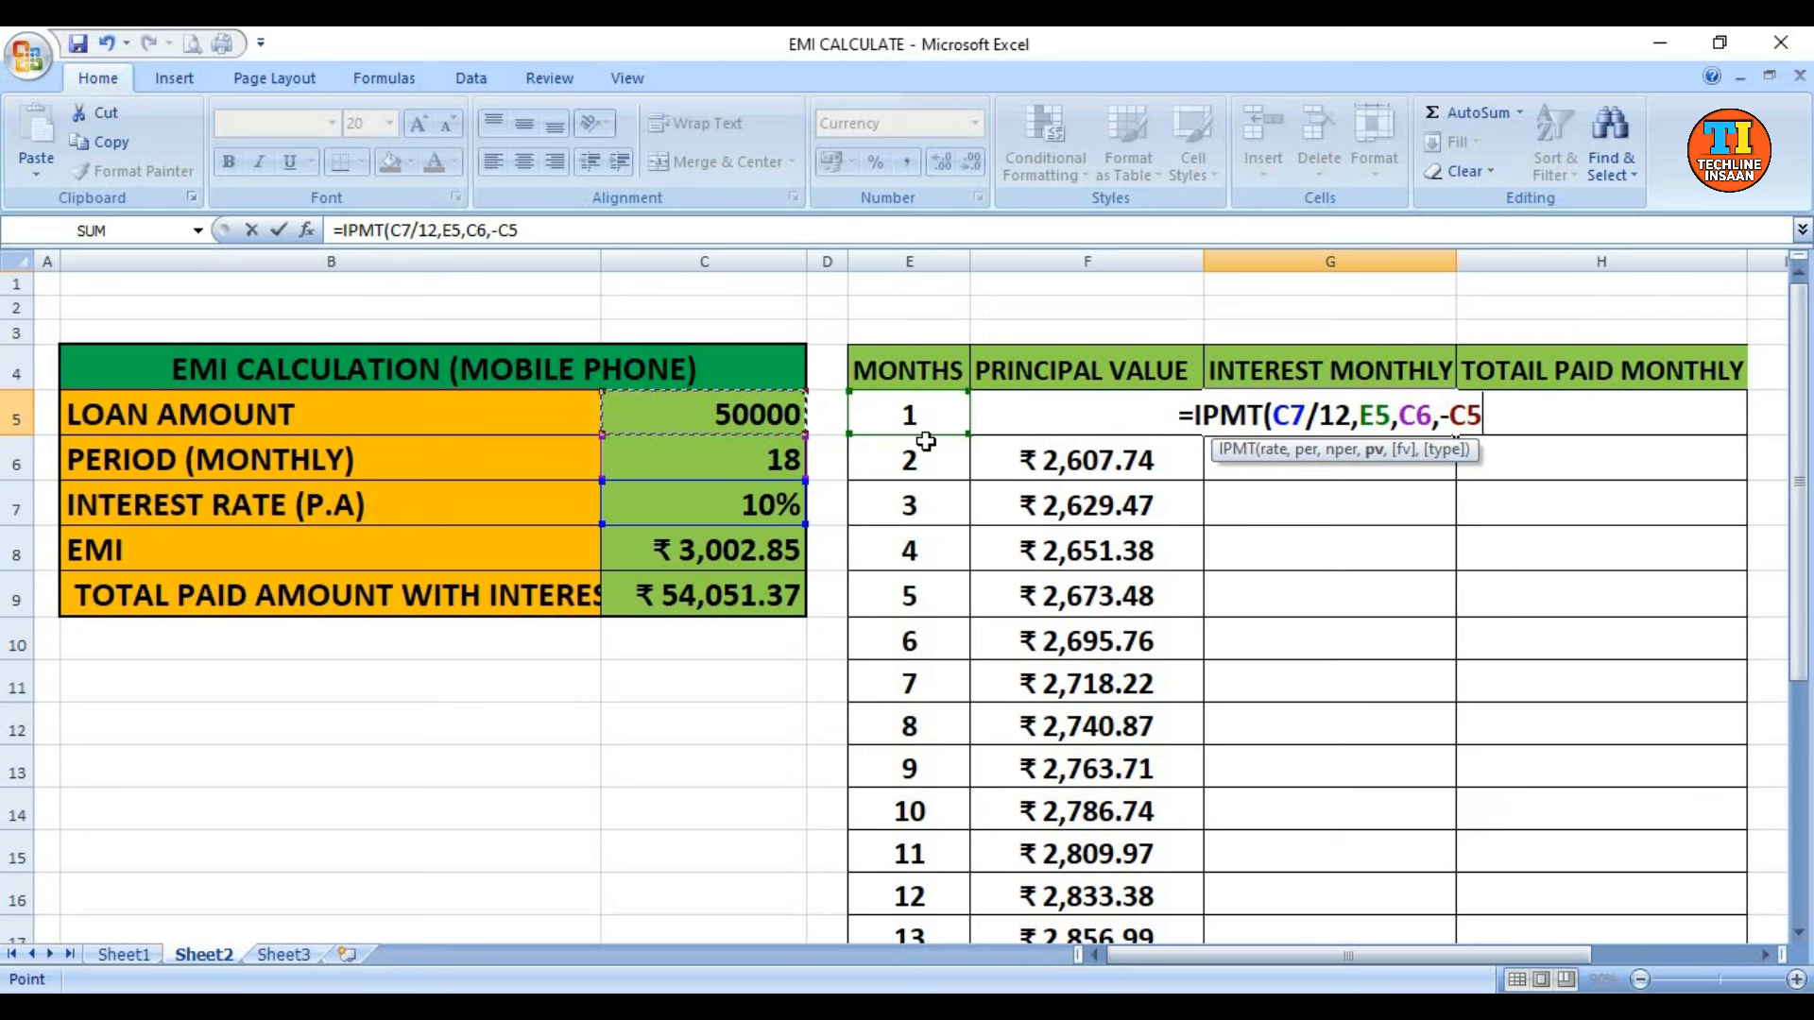
type(")")
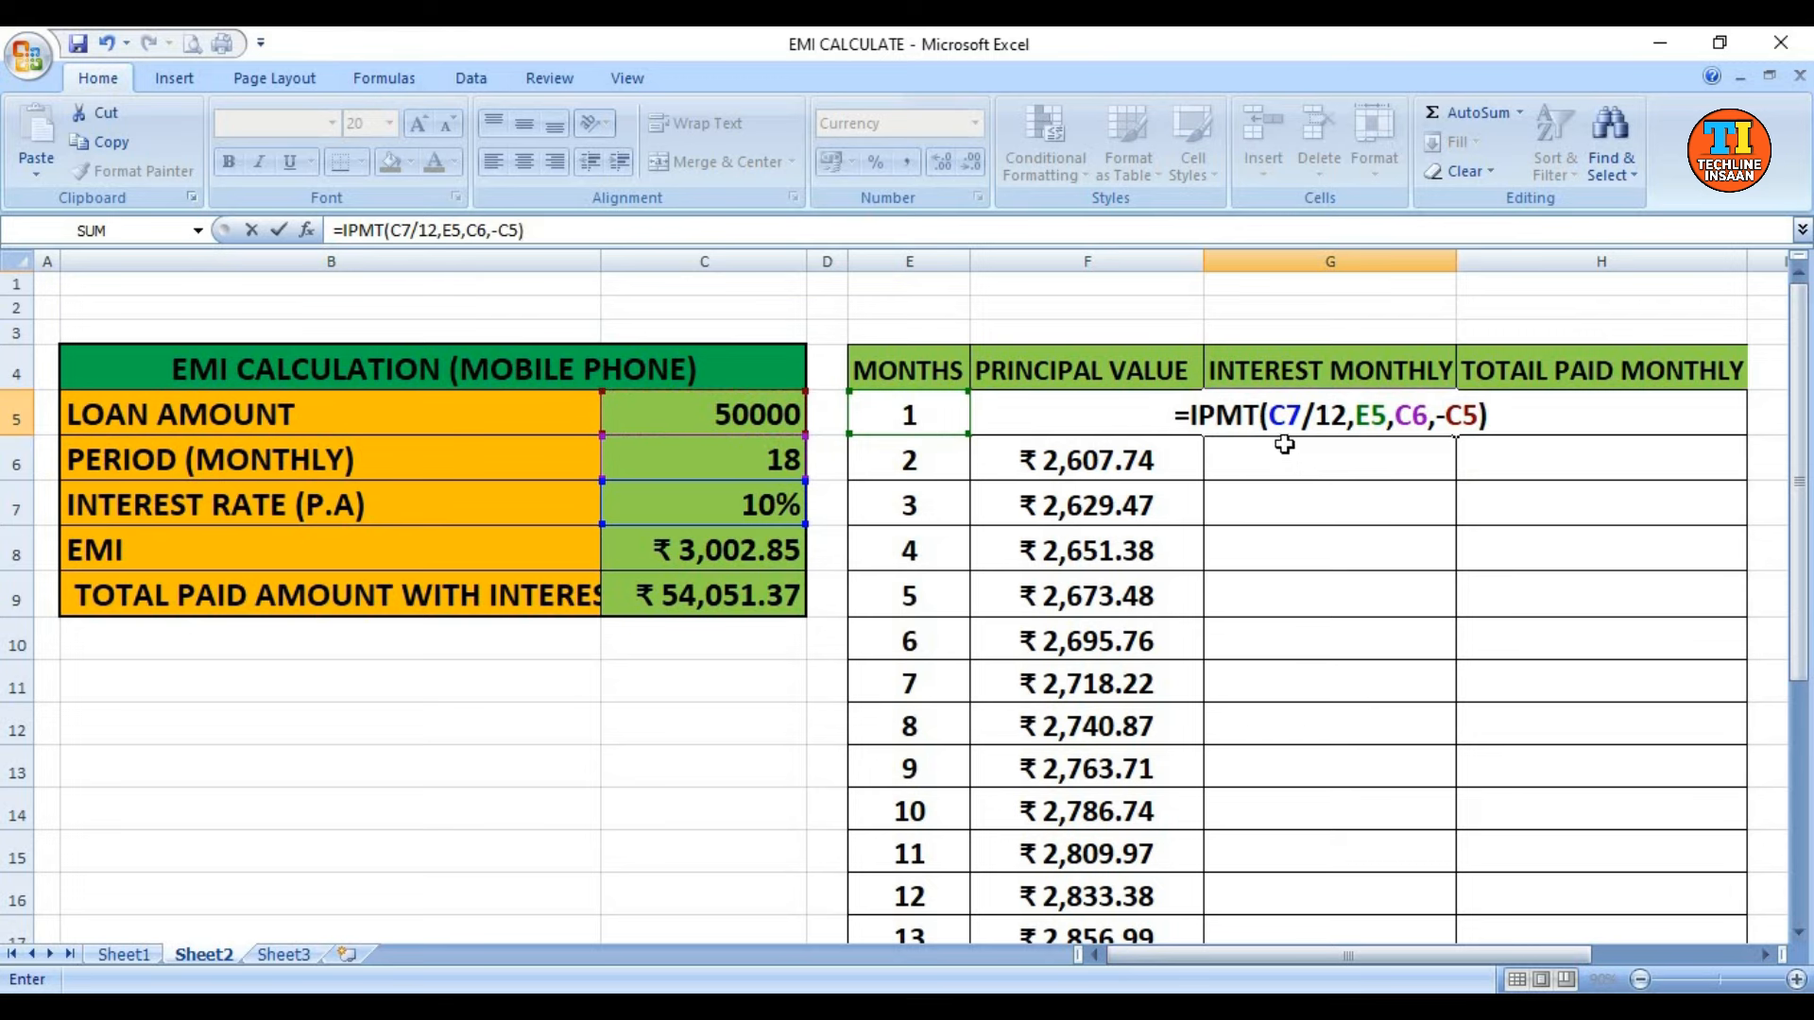
- Make C7, C6 and C5 absolute references in G5's IPMT formula, and fill the formula down the monthly interest column through month 18
left_click_drag(1269, 415, 1349, 422)
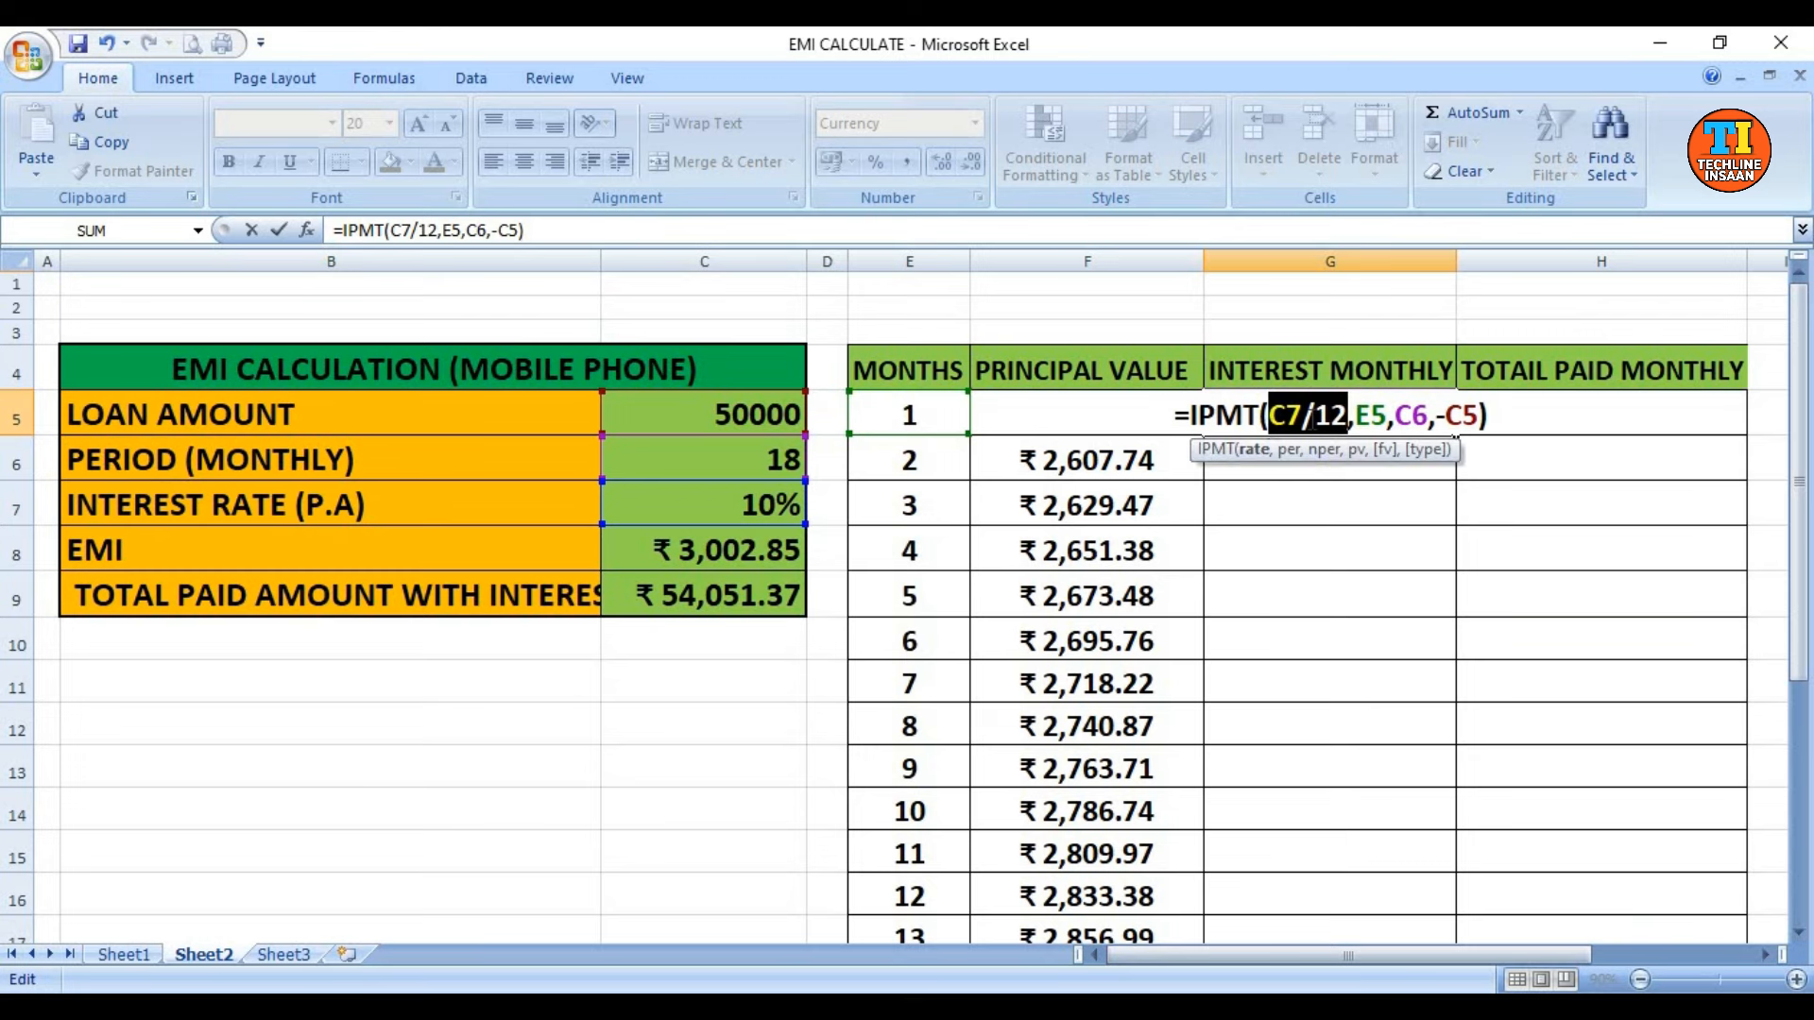
key("F4")
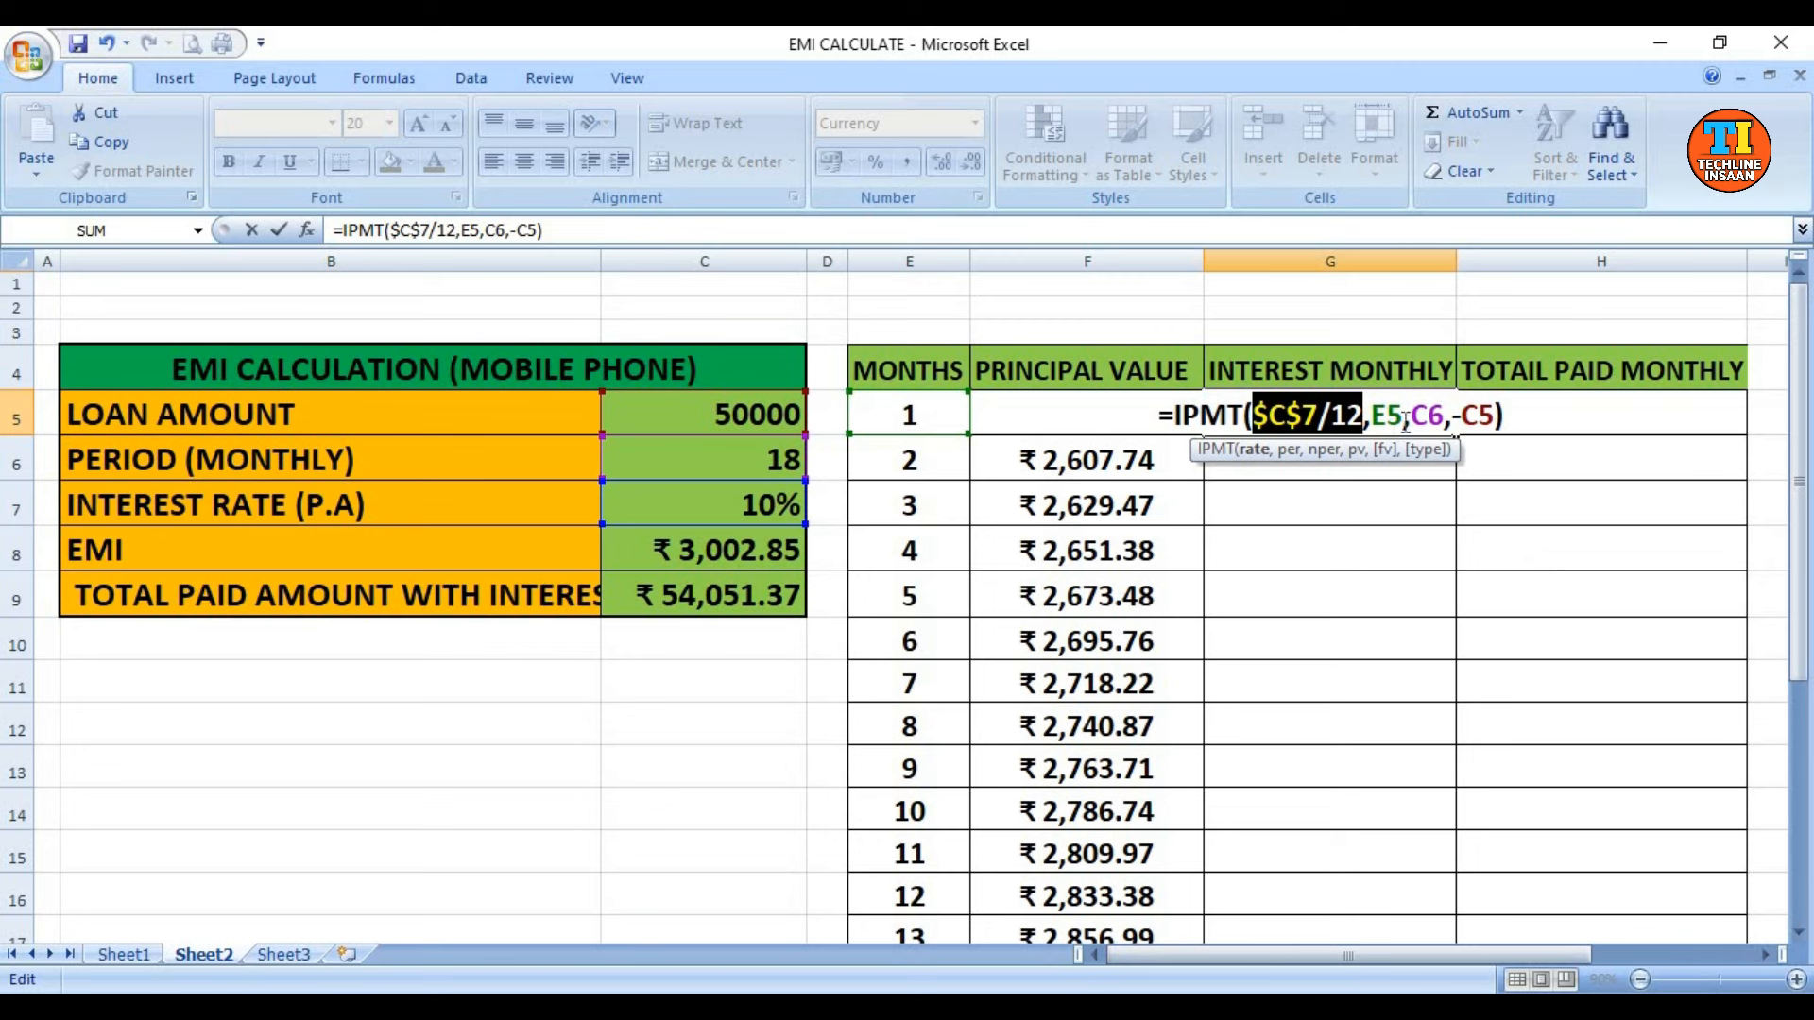
left_click_drag(1409, 416, 1446, 416)
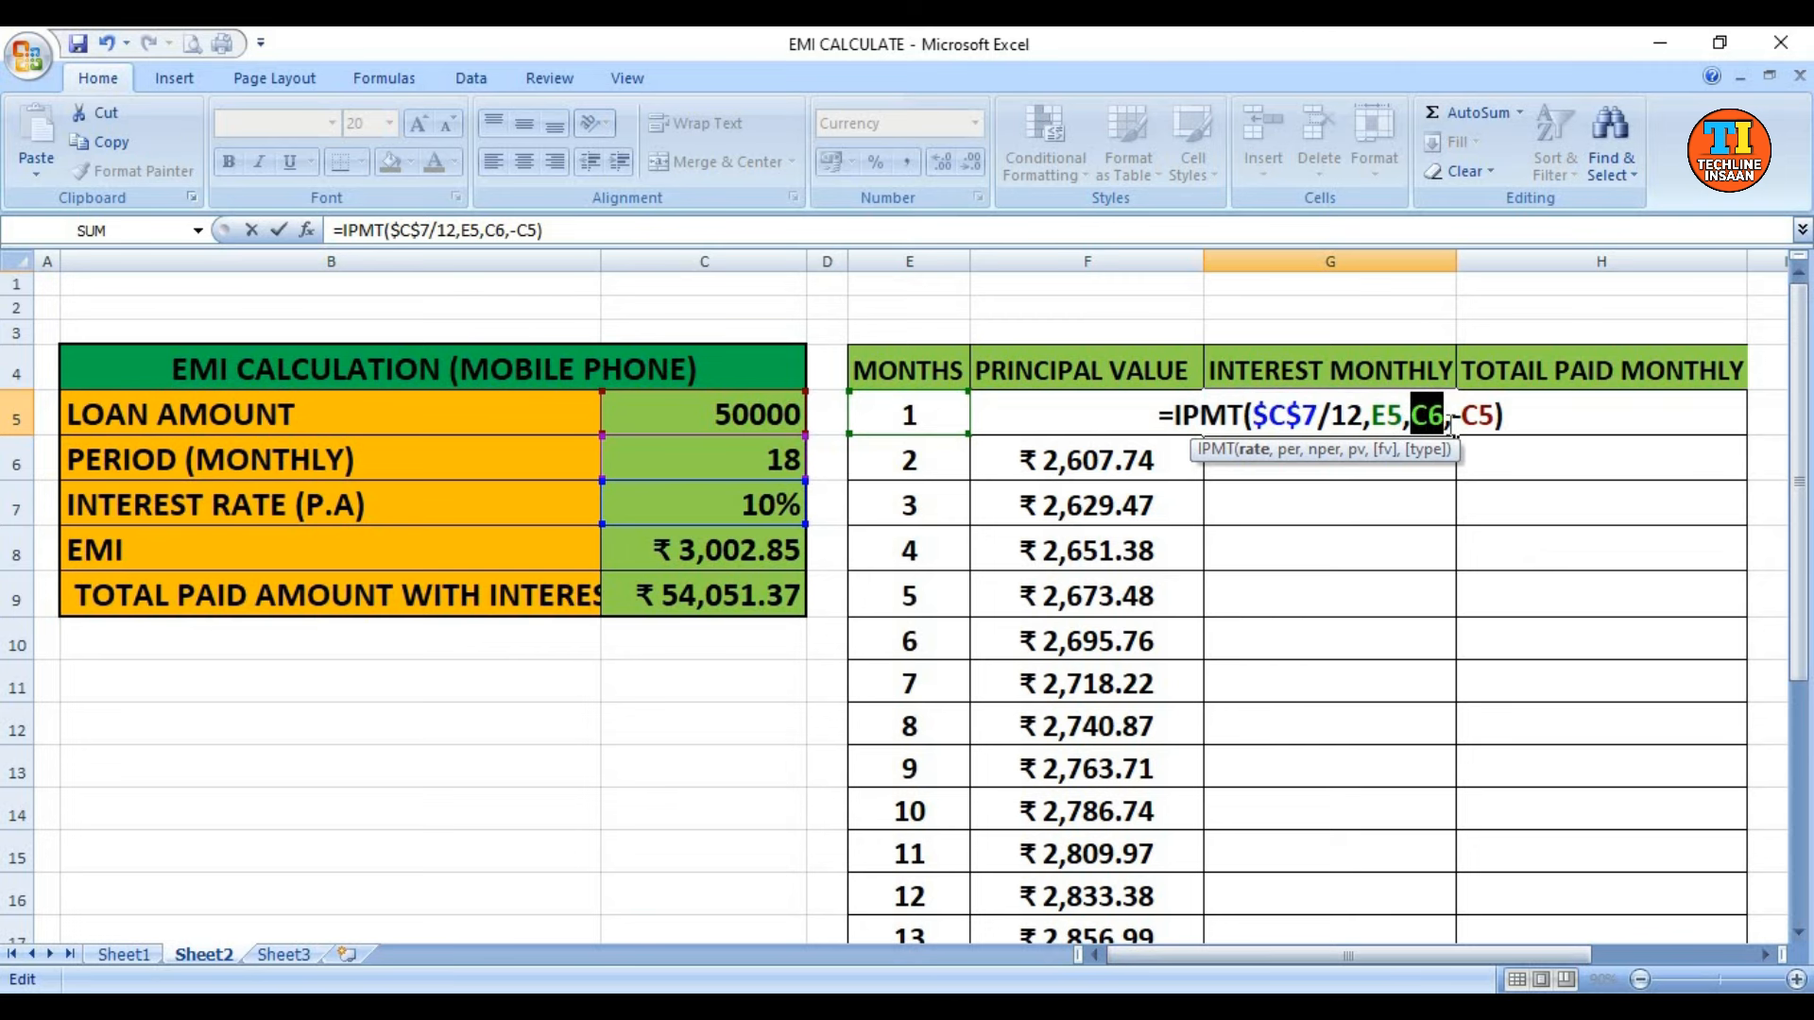
key("F4")
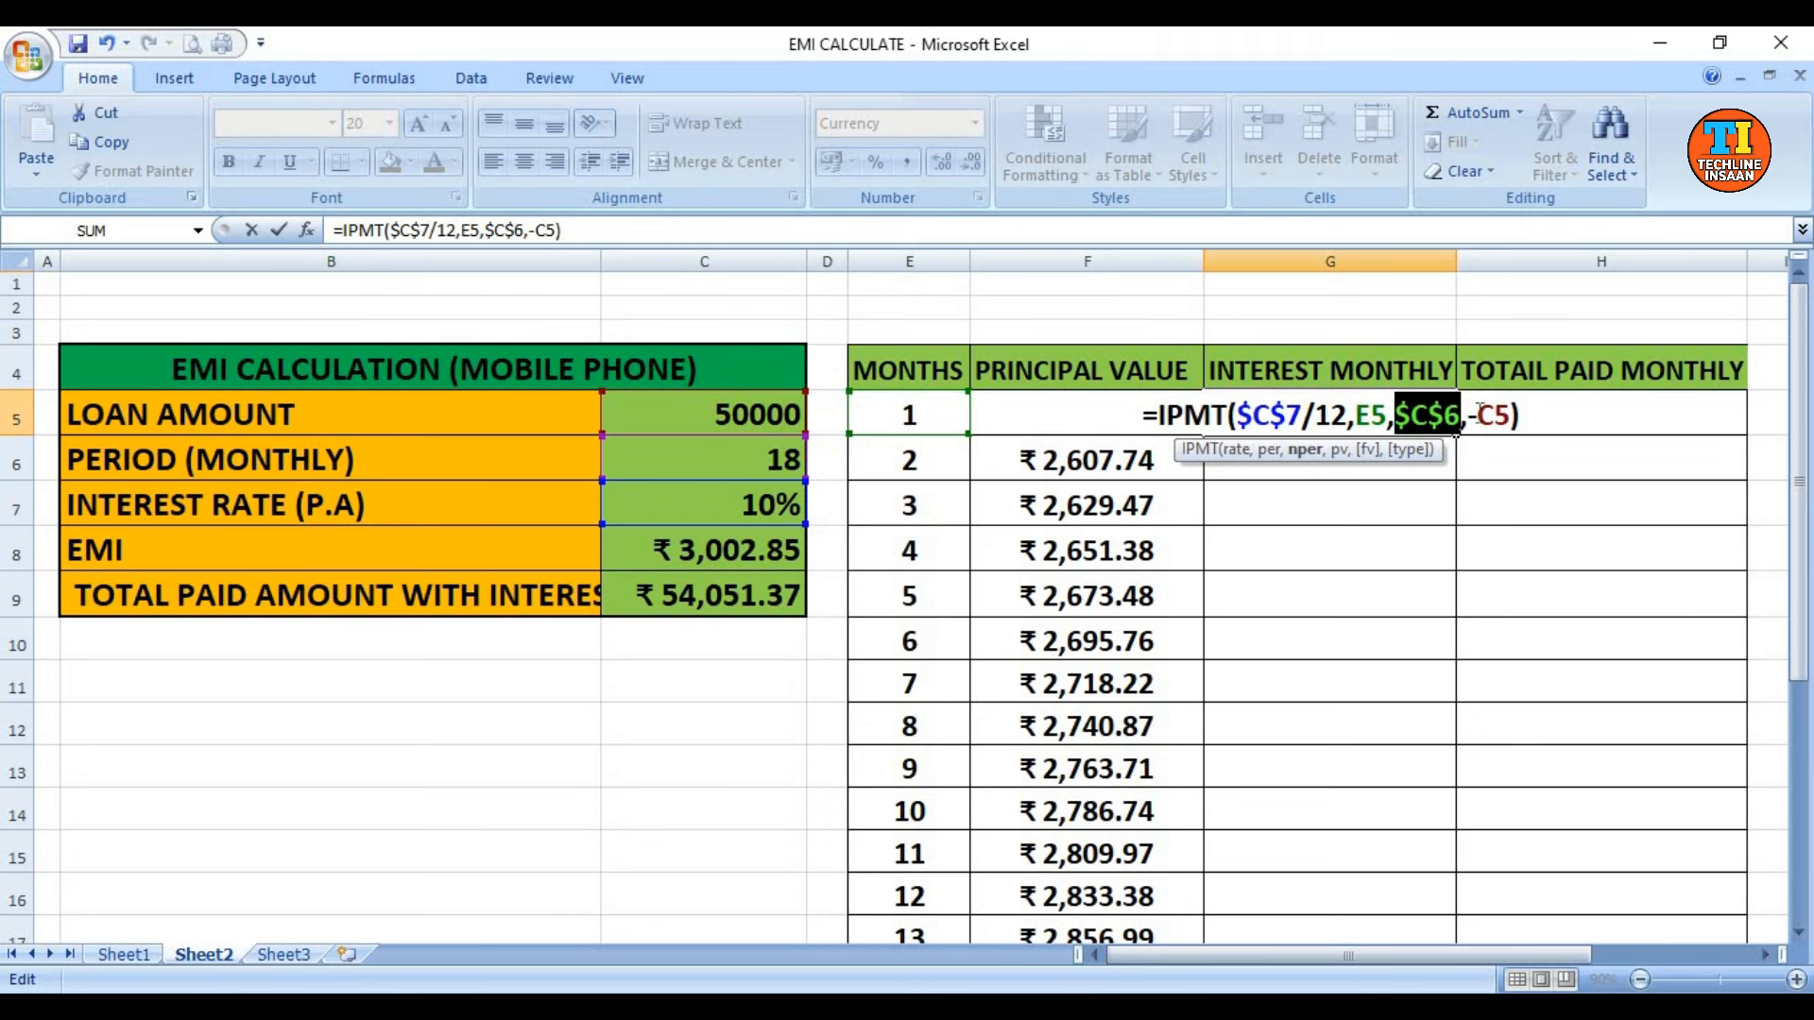
left_click_drag(1467, 416, 1511, 416)
key("F4")
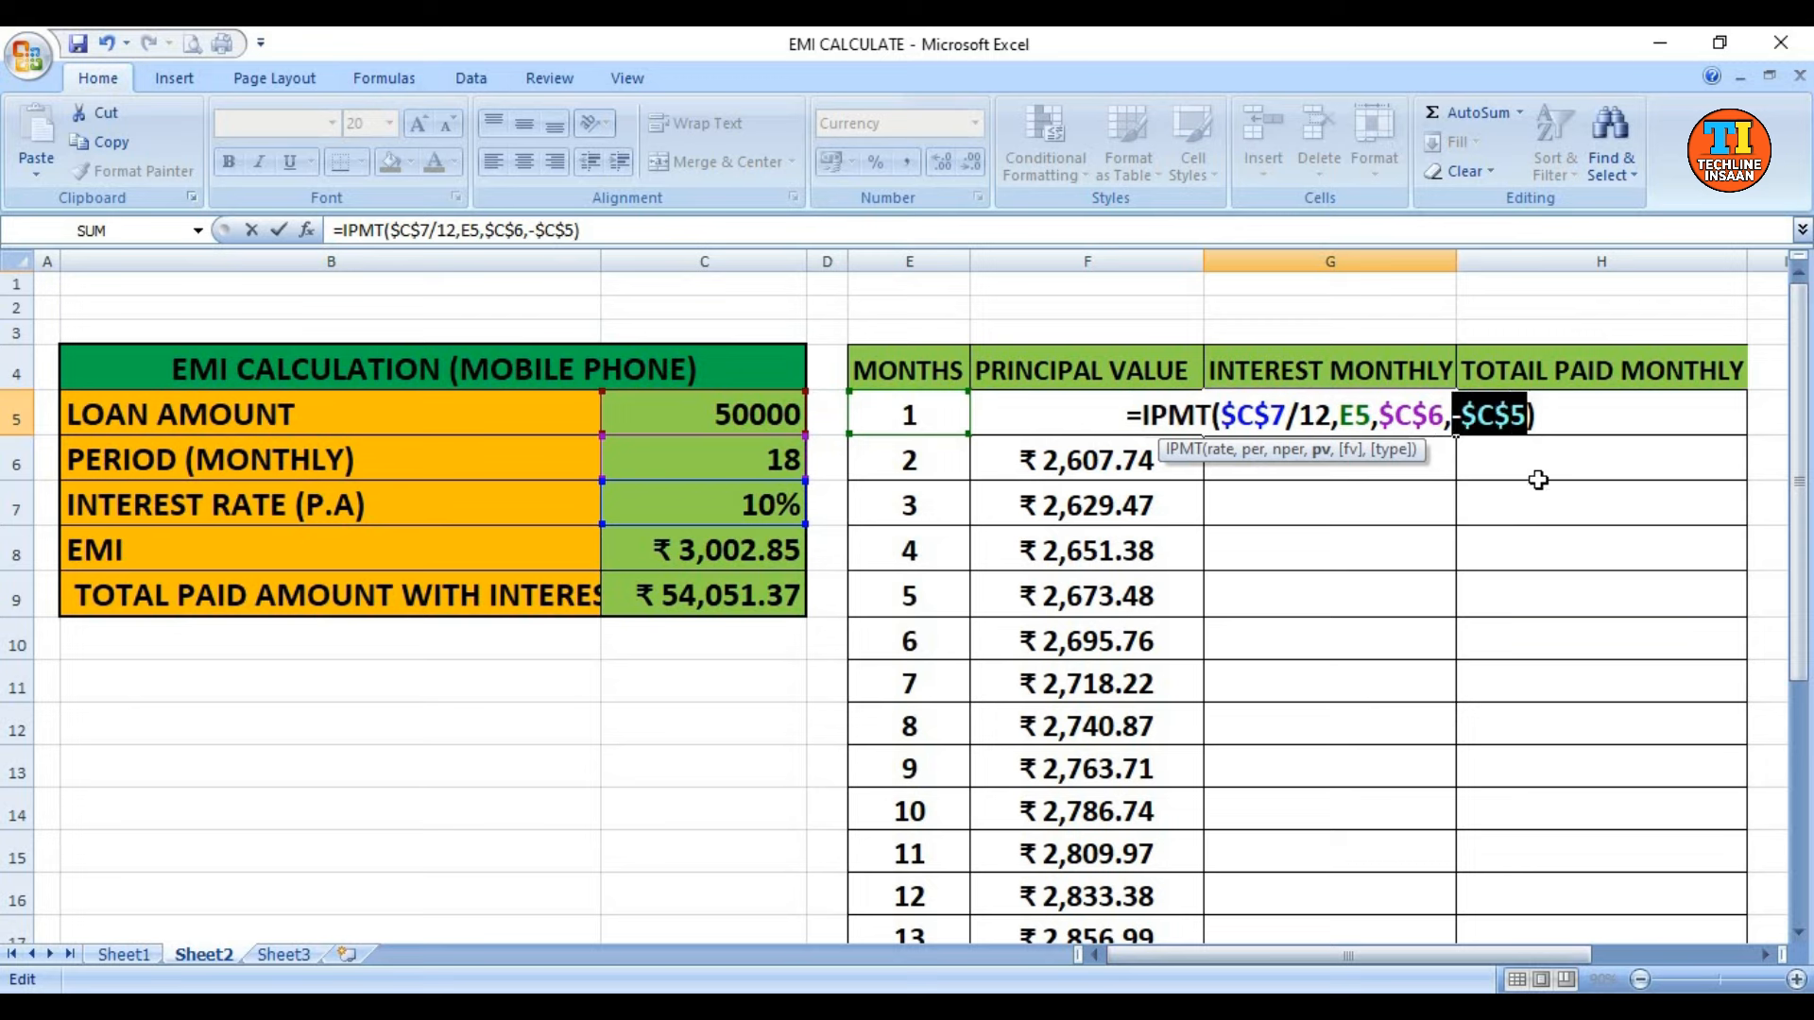
key("Return")
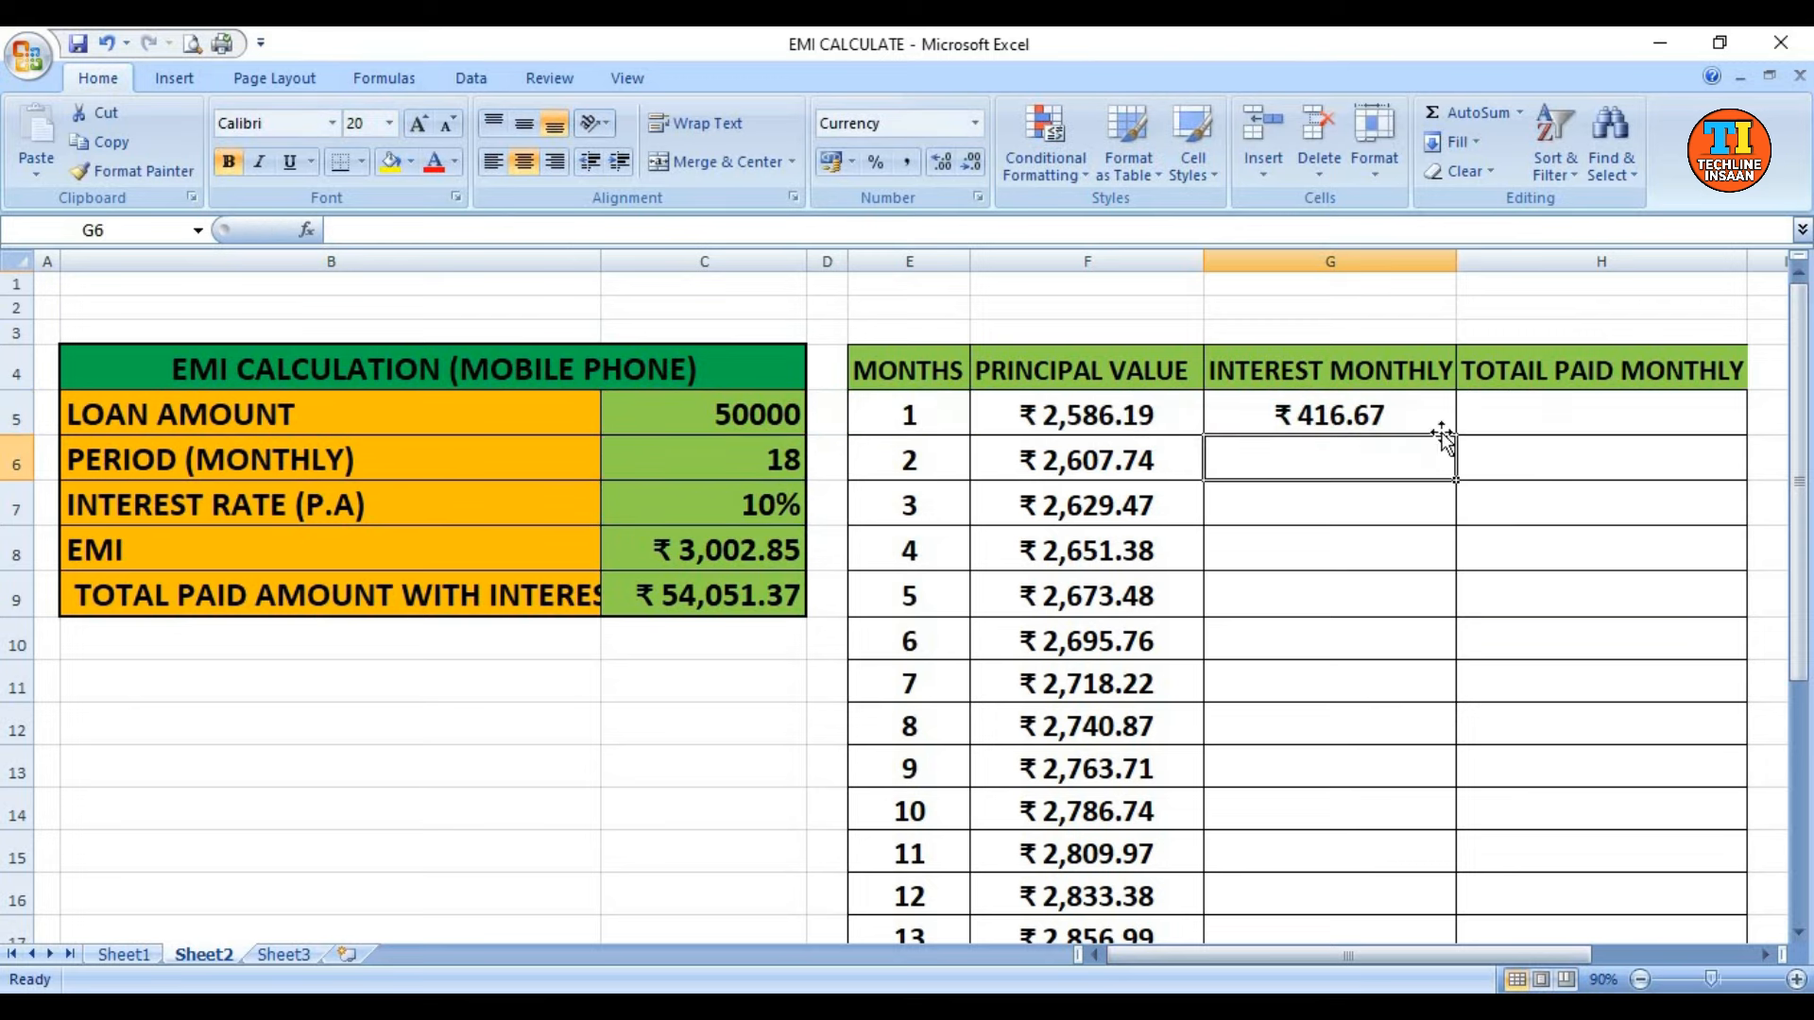
left_click(1438, 413)
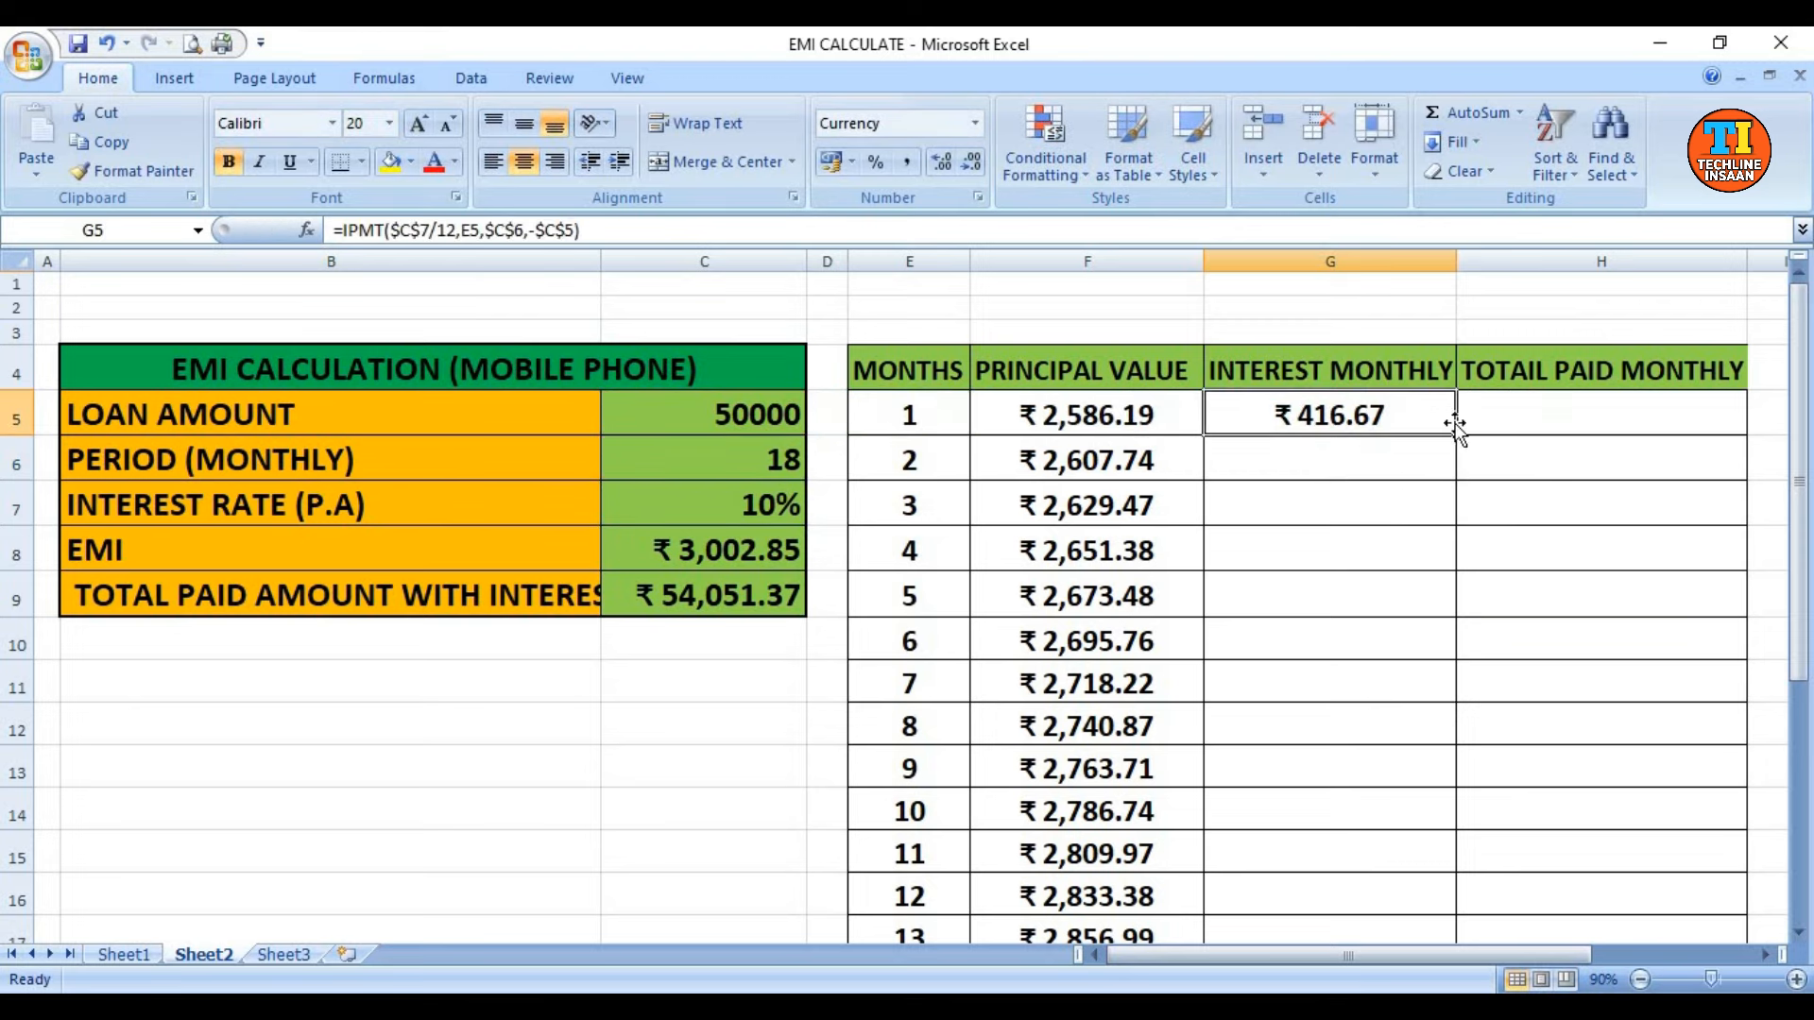
left_click_drag(1456, 436, 1491, 842)
- Calculate month 1's total paid in H5 with =F5+G5, and fill the formula down the total paid monthly column through month 18
scroll(1530, 799, "up", 2)
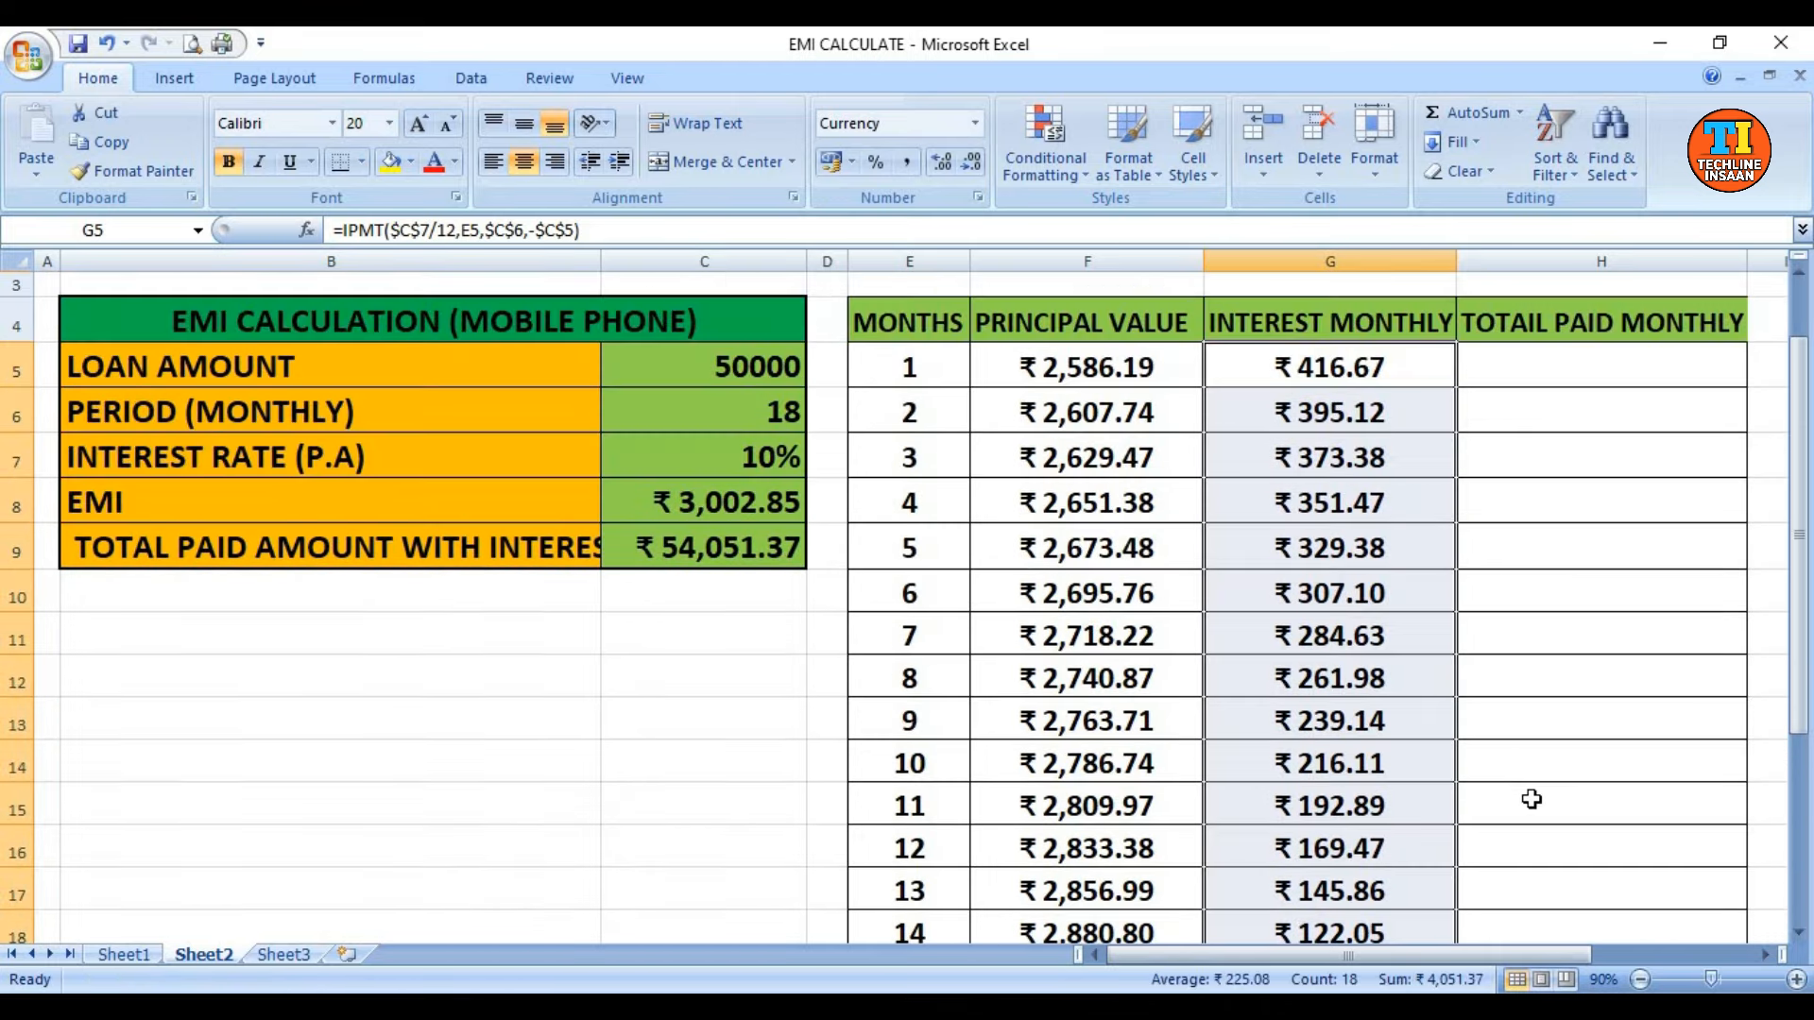
left_click(1595, 374)
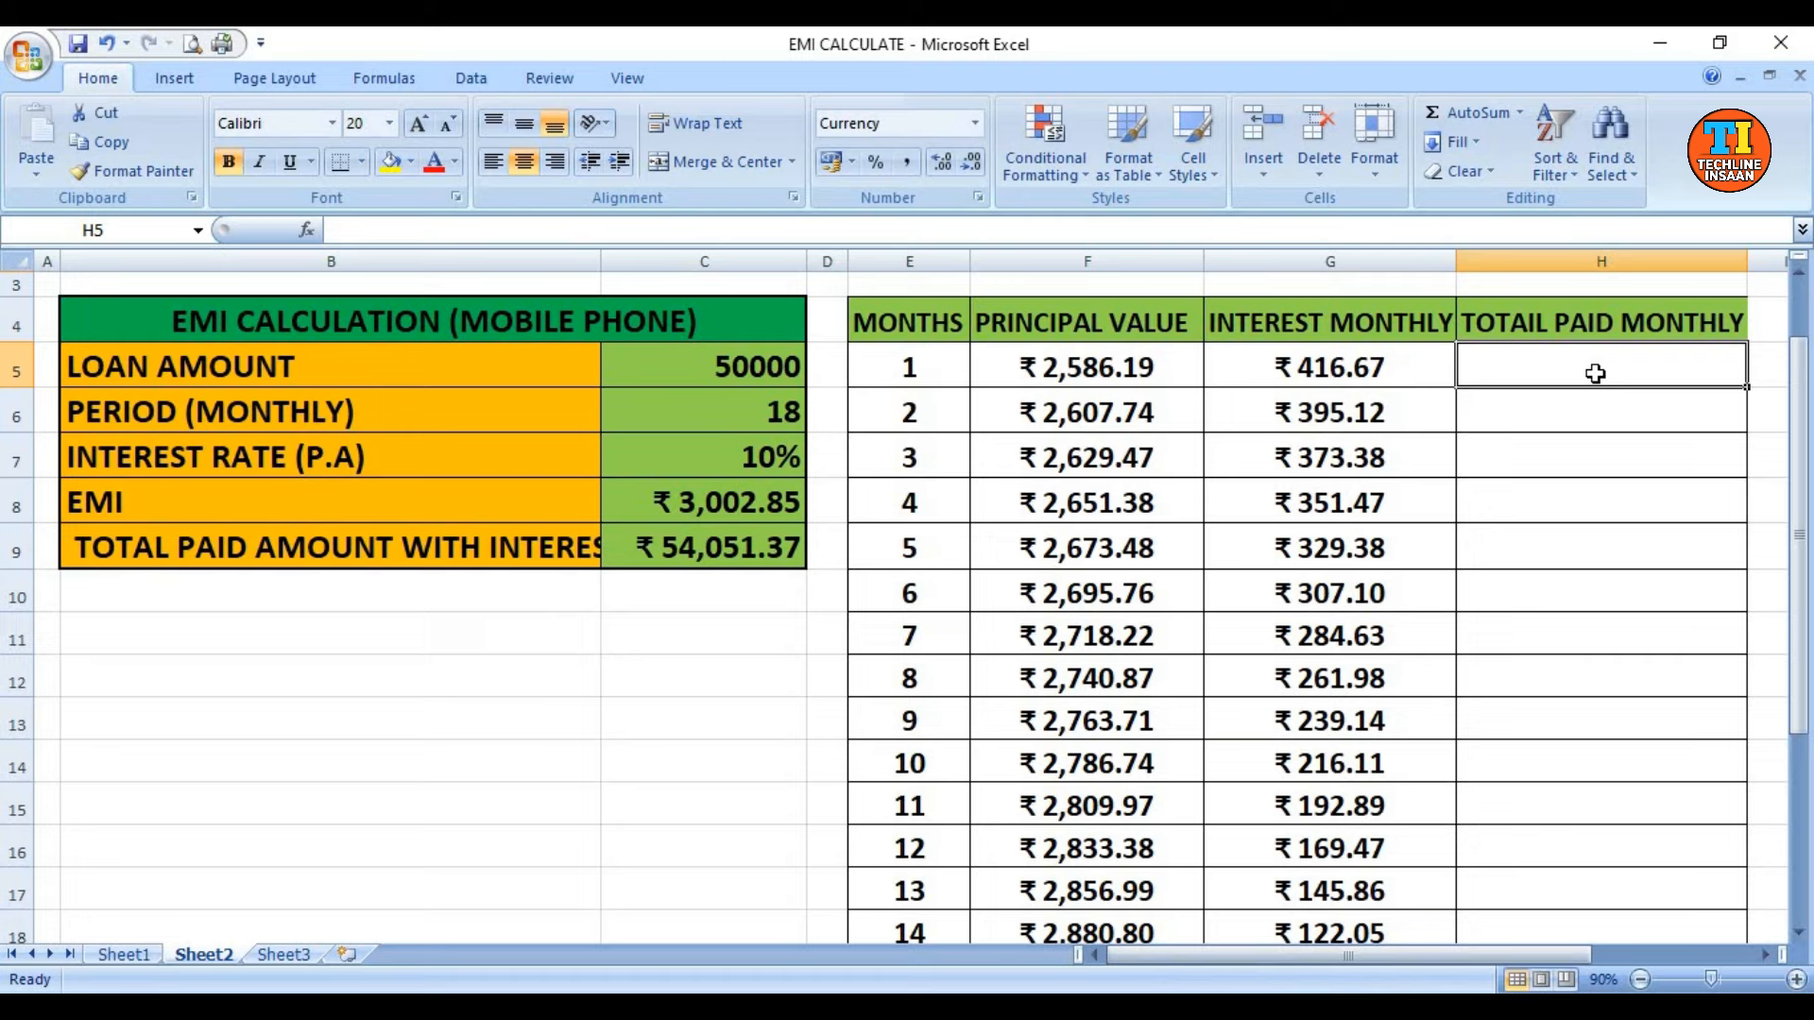
type("=")
left_click(1066, 366)
type("+")
left_click(1287, 367)
key("Return")
left_click(1744, 381)
left_click_drag(1746, 386, 1701, 801)
scroll(1573, 737, "up", 2)
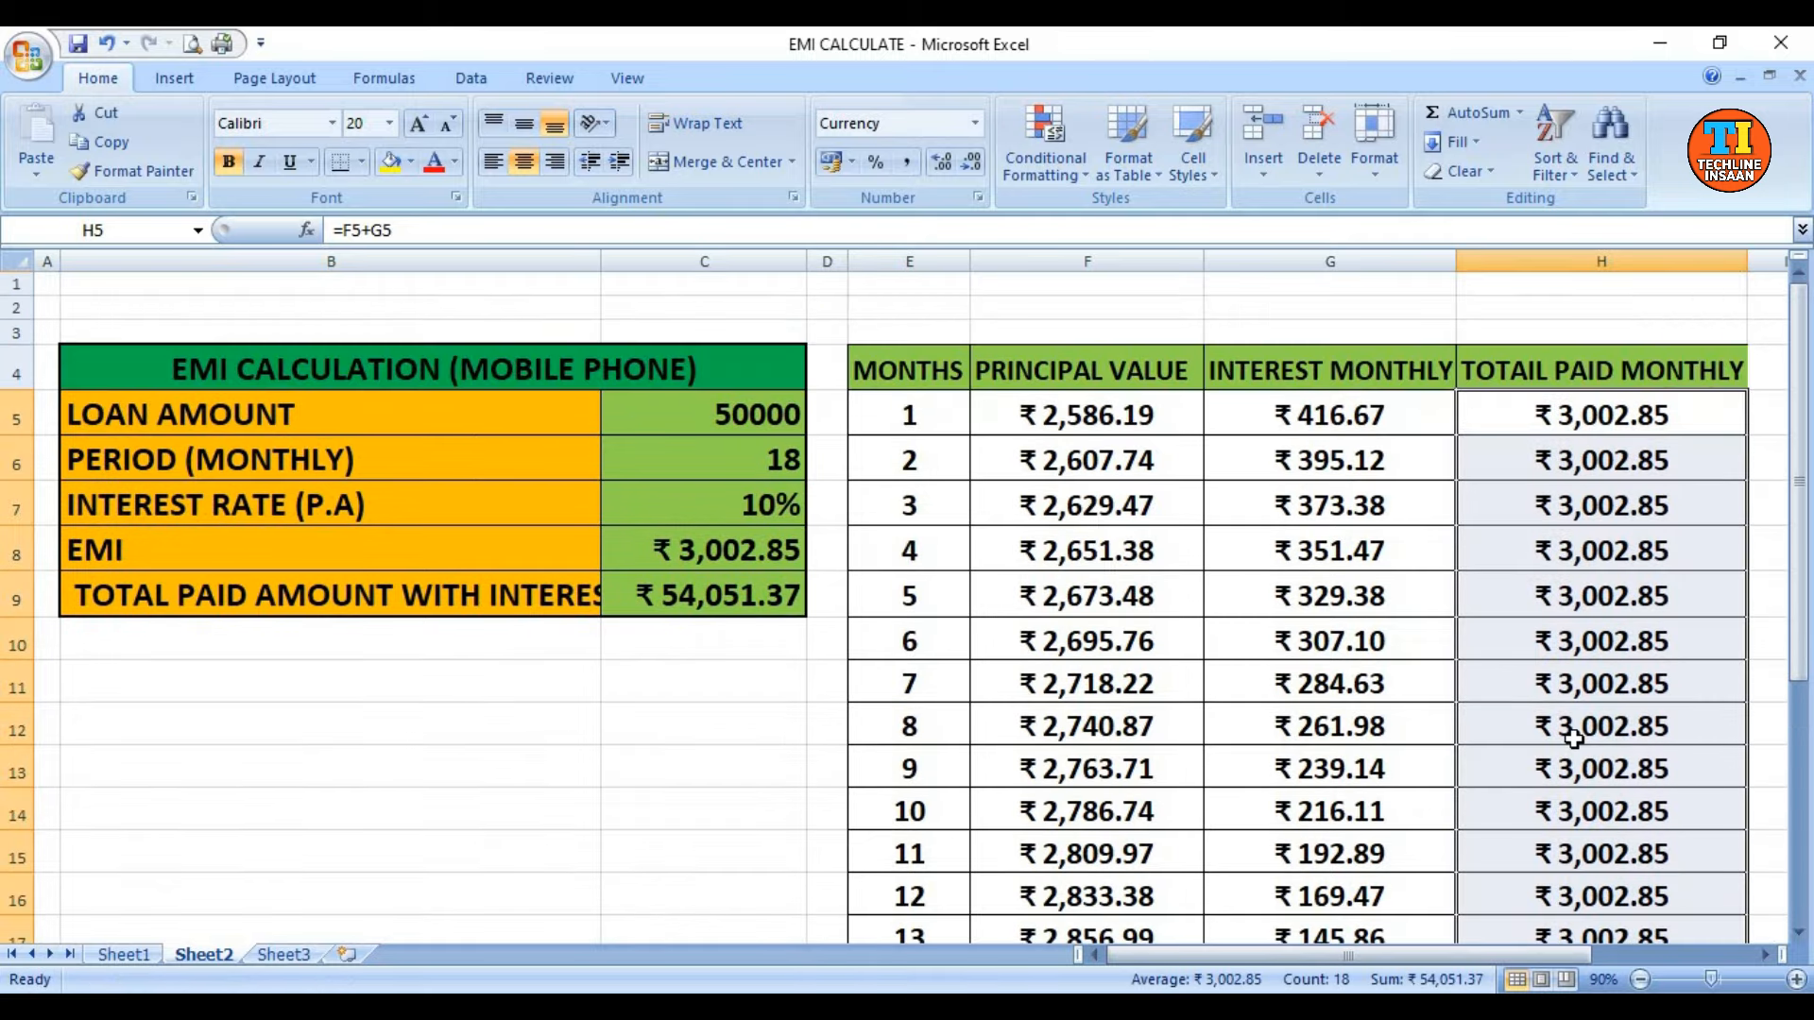
- Sum the principal, monthly interest and total paid columns into the TOTAL row, cells F23 to H23, with AutoSum
scroll(1573, 737, "down", 4)
left_click_drag(1105, 729, 1539, 724)
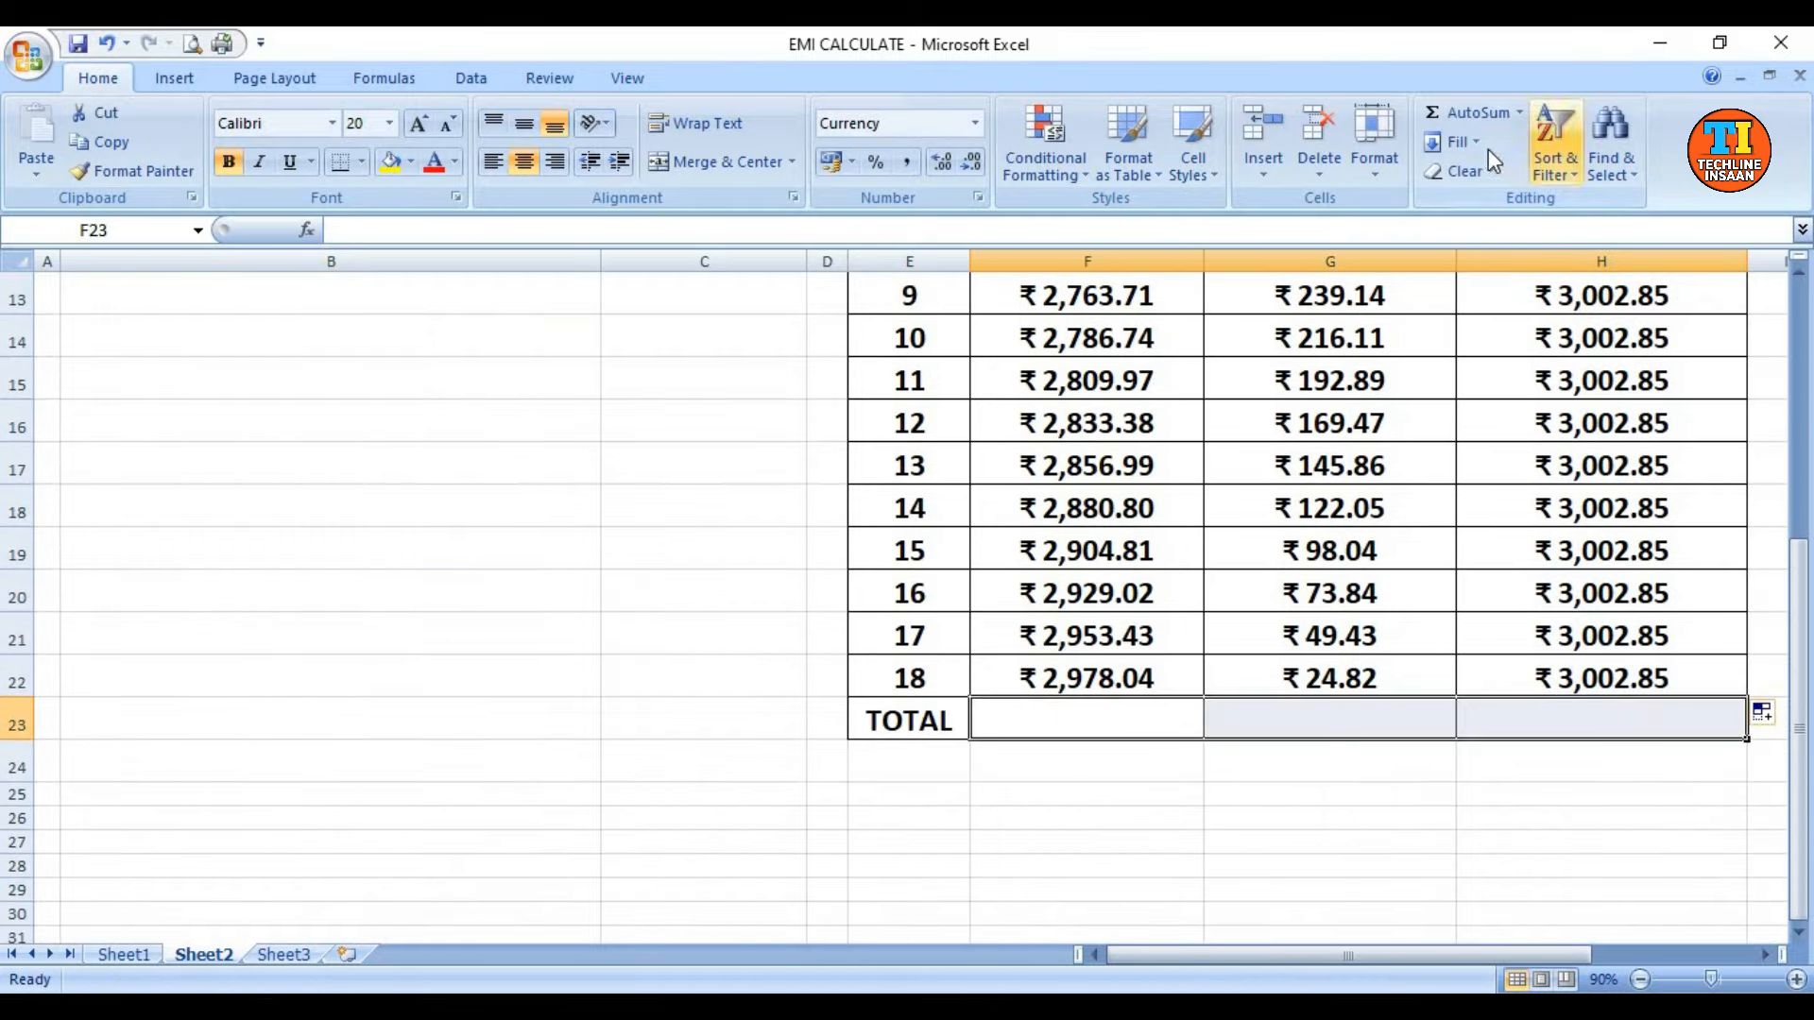
left_click(1471, 112)
scroll(1605, 758, "up", 1)
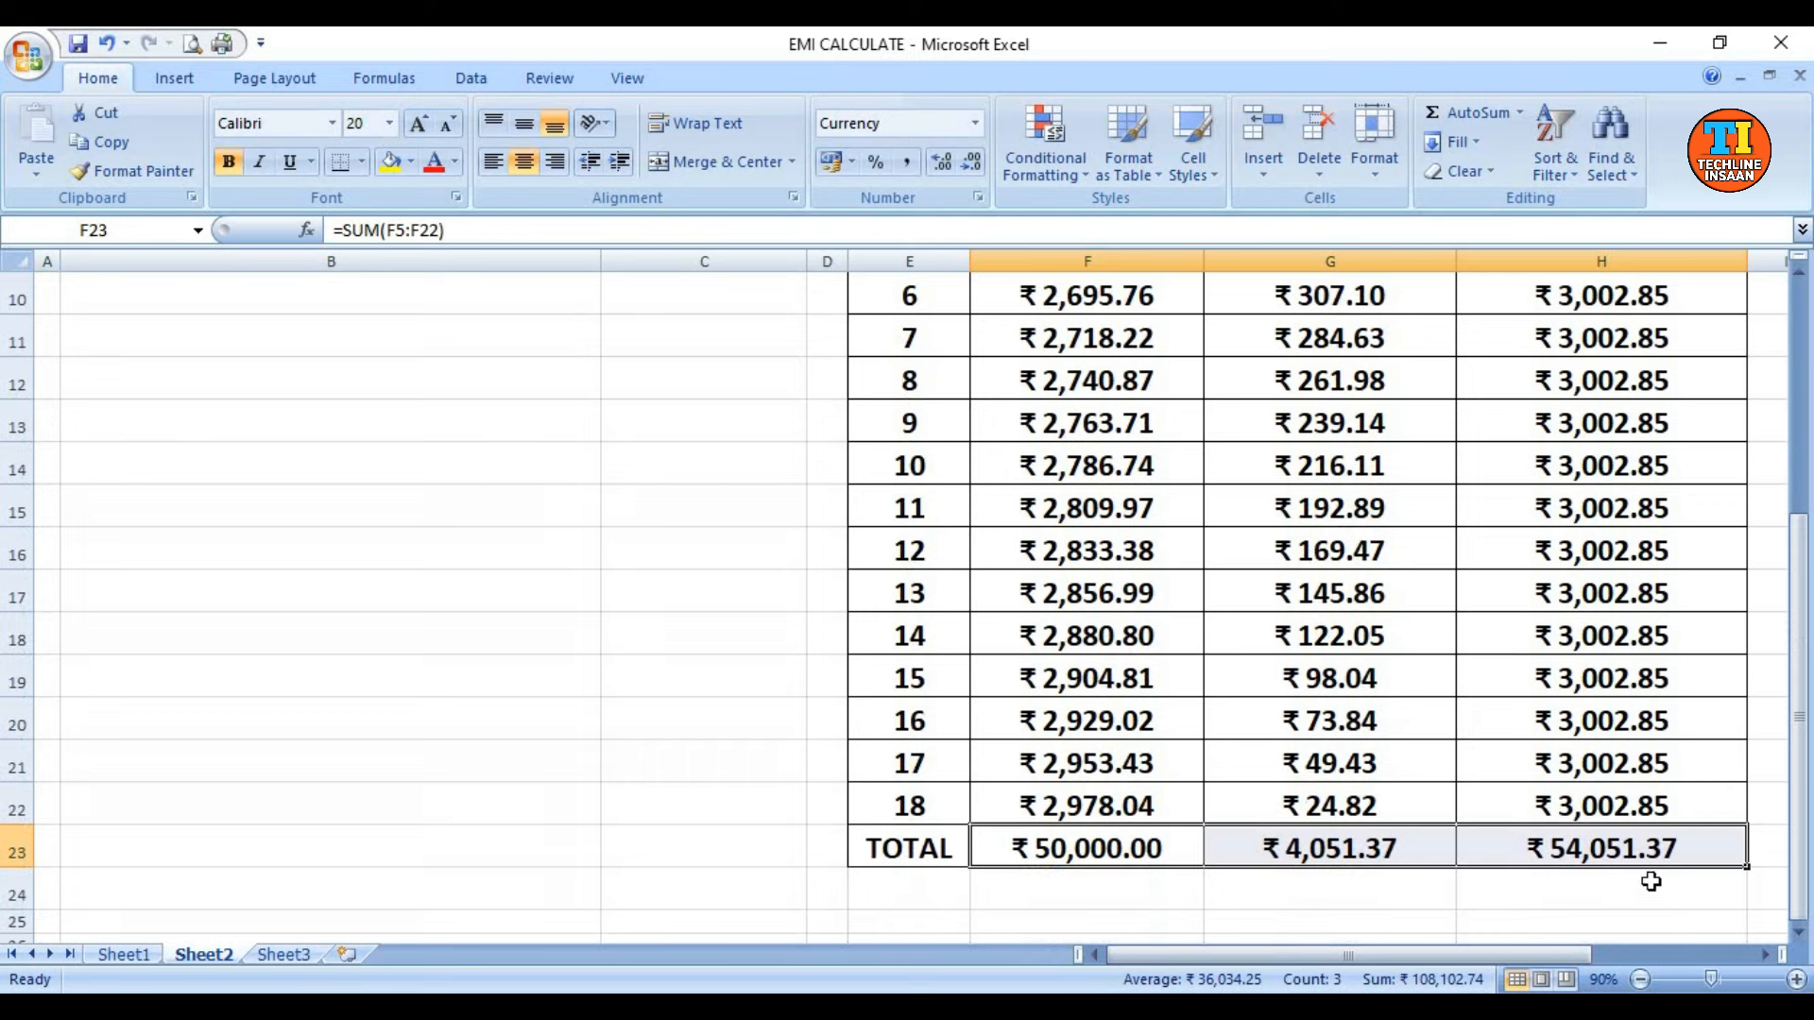
scroll(1394, 865, "up", 3)
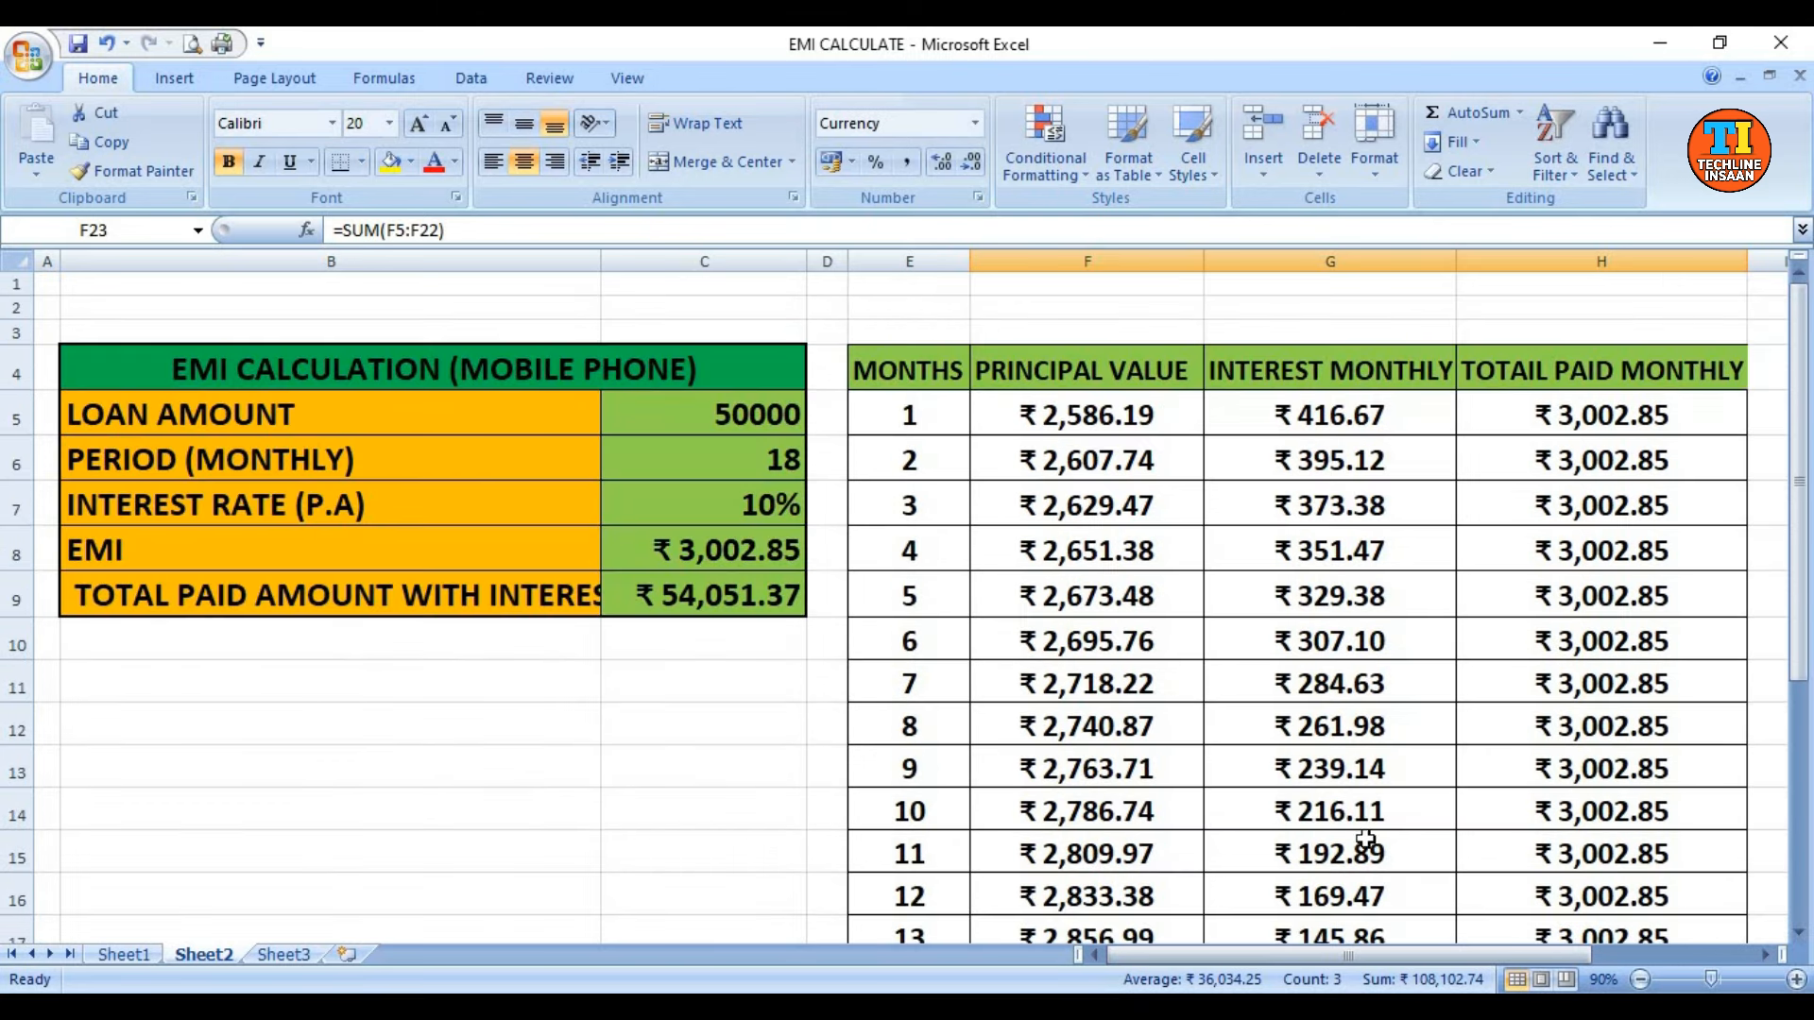
scroll(1361, 813, "down", 1)
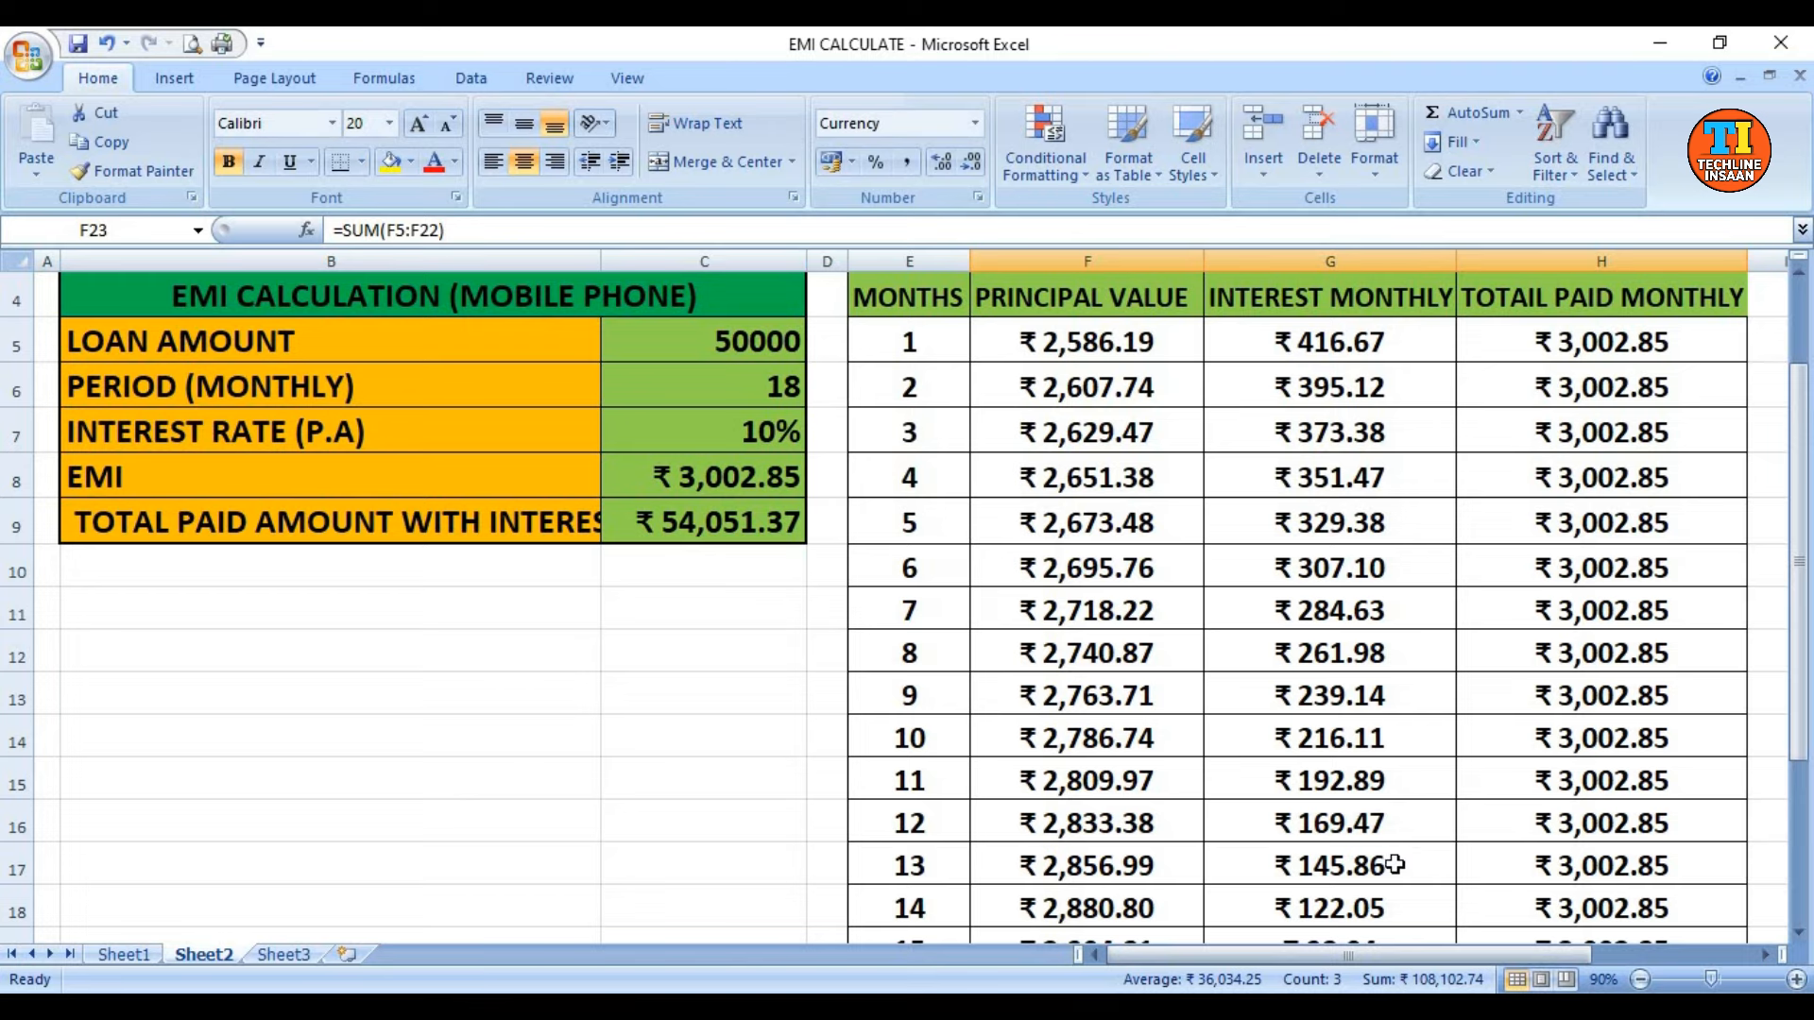
scroll(1395, 858, "down", 1)
scroll(1395, 857, "down", 1)
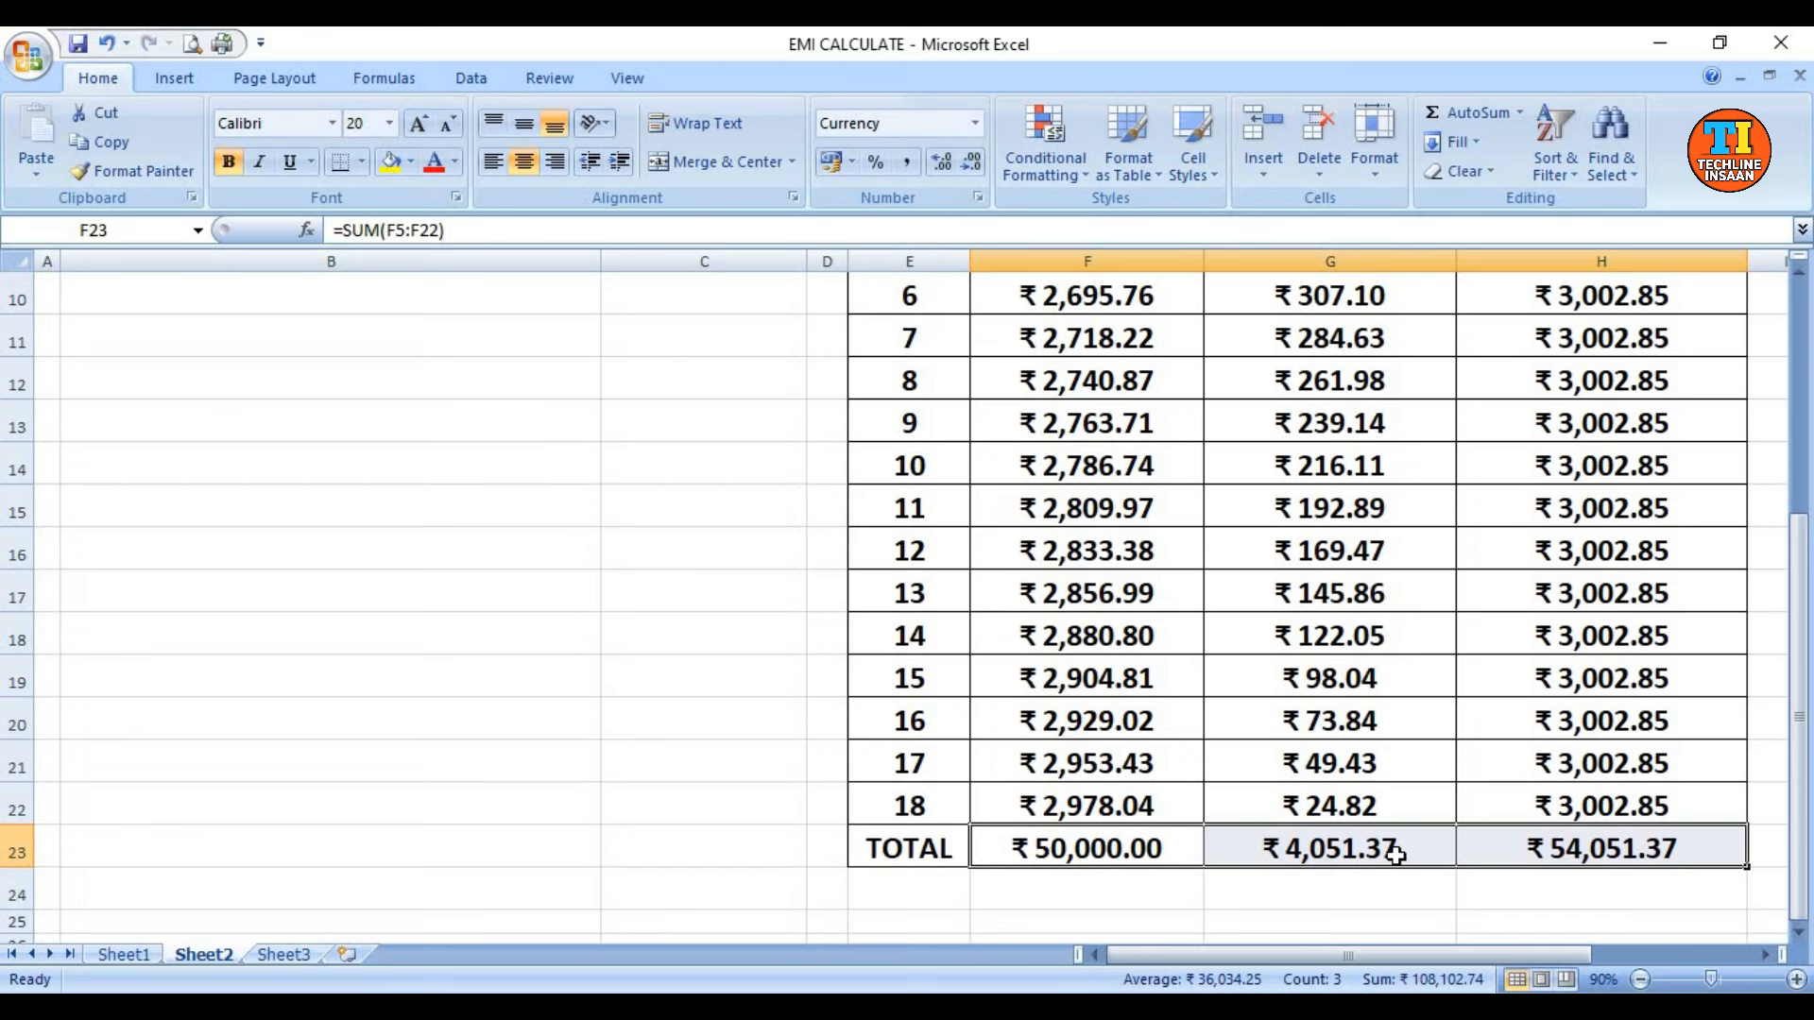
scroll(1395, 855, "up", 3)
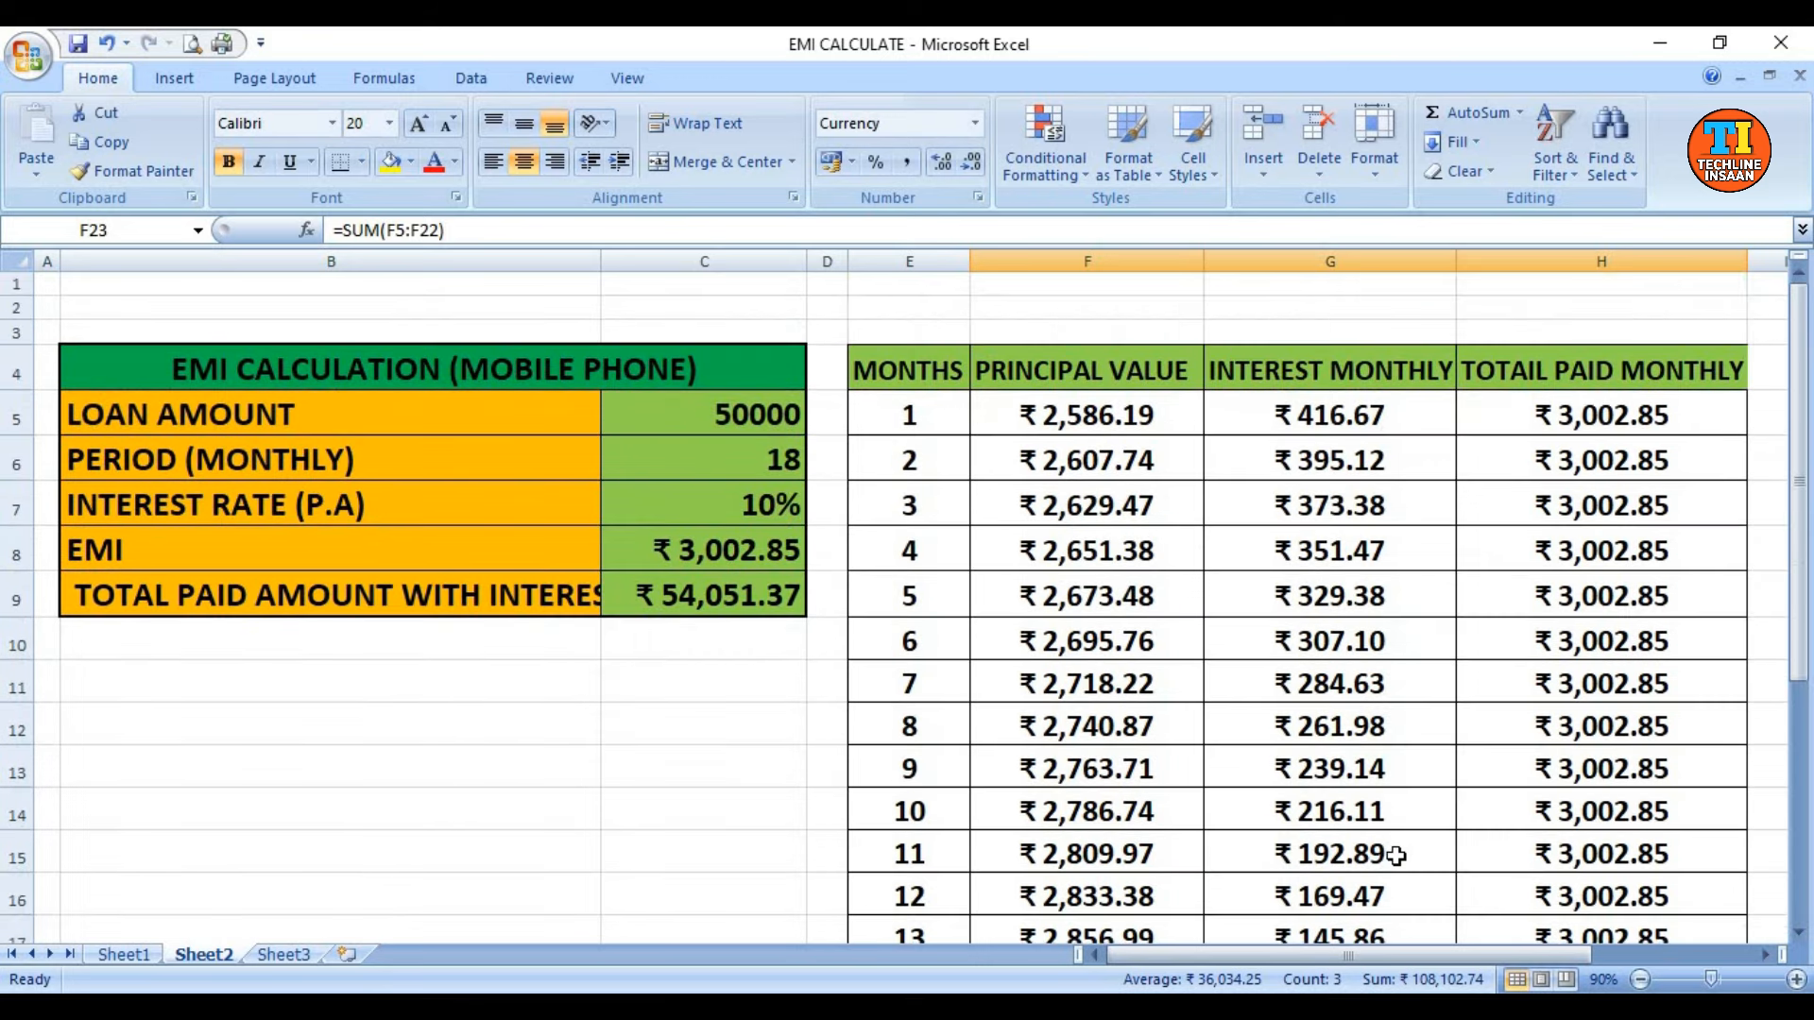